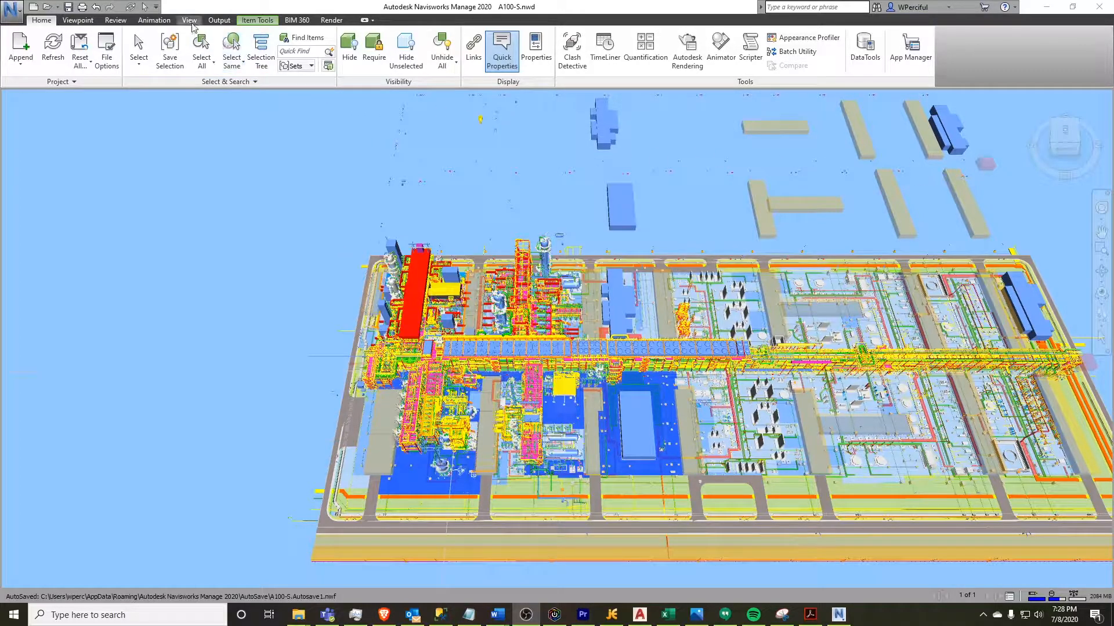
Toggle the navigation bar and ViewCube off and back on
{"action": "left_click", "coordinate": [190, 20]}
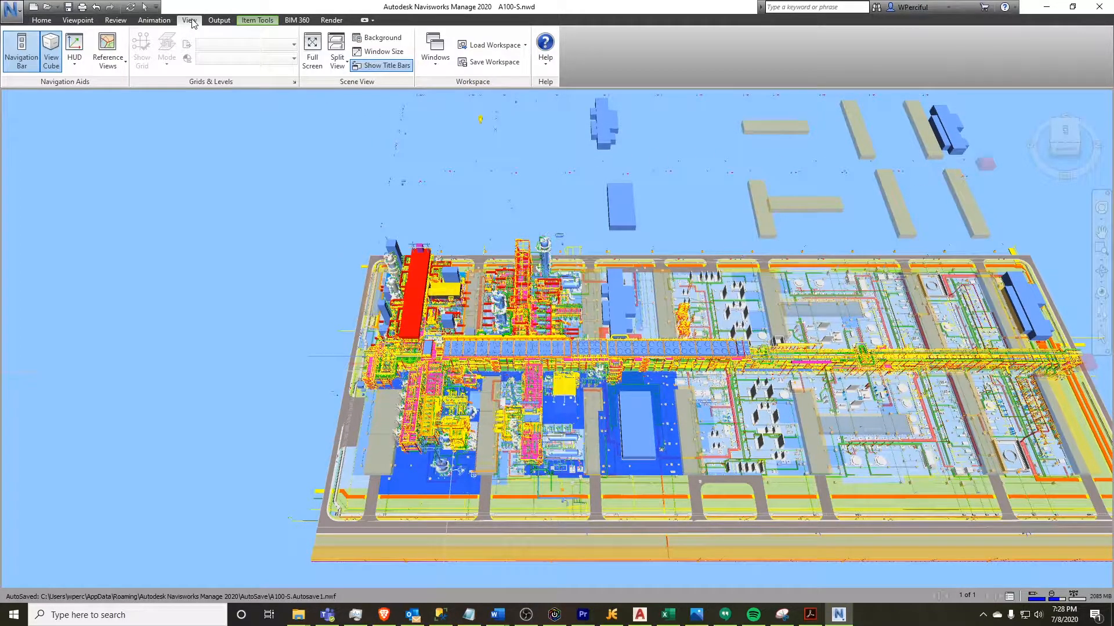
{"action": "left_click", "coordinate": [23, 61]}
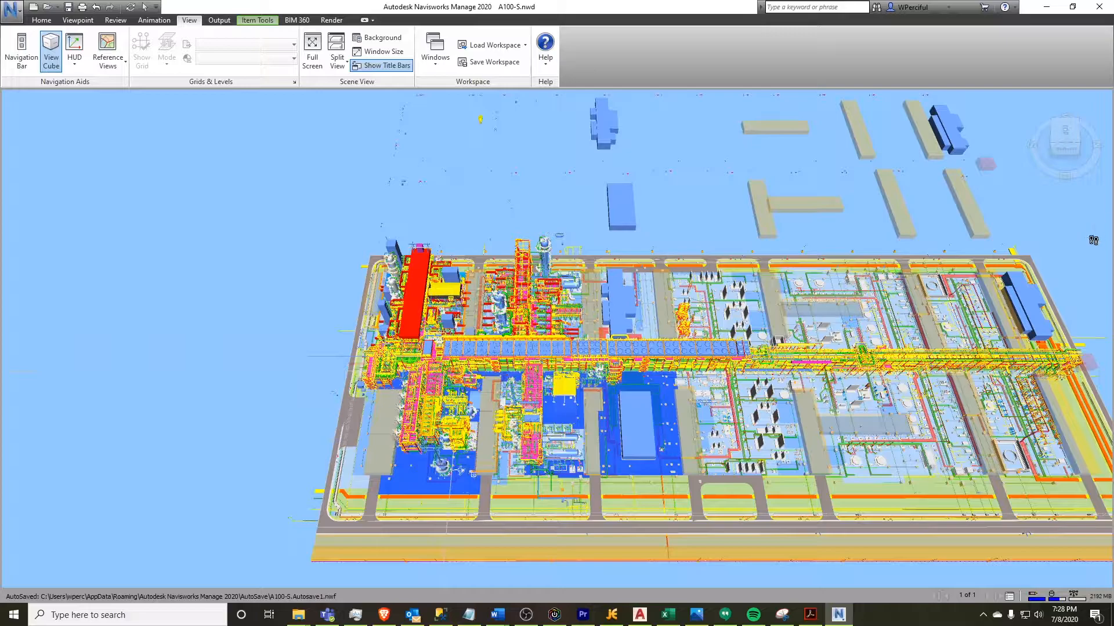
{"action": "left_click", "coordinate": [22, 49]}
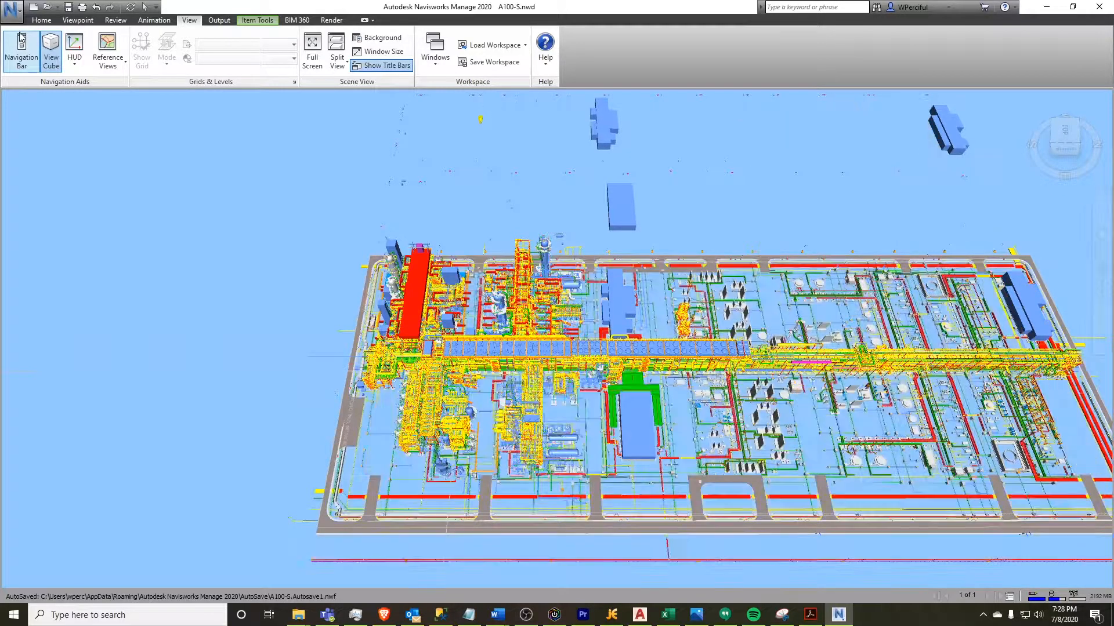
{"action": "left_click", "coordinate": [52, 46]}
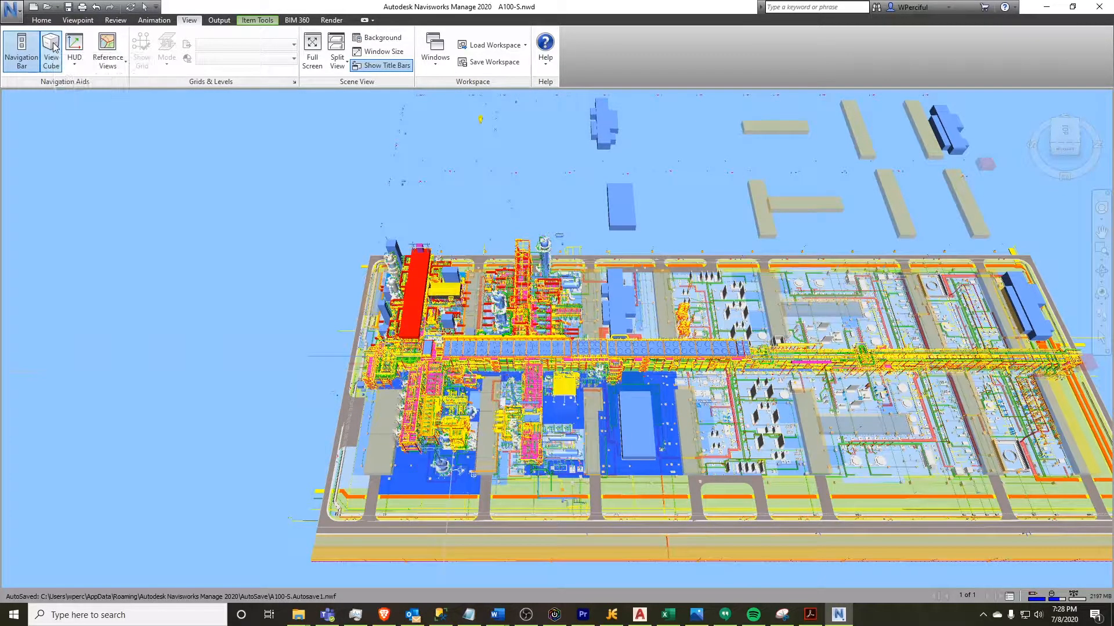
{"action": "left_click", "coordinate": [52, 51]}
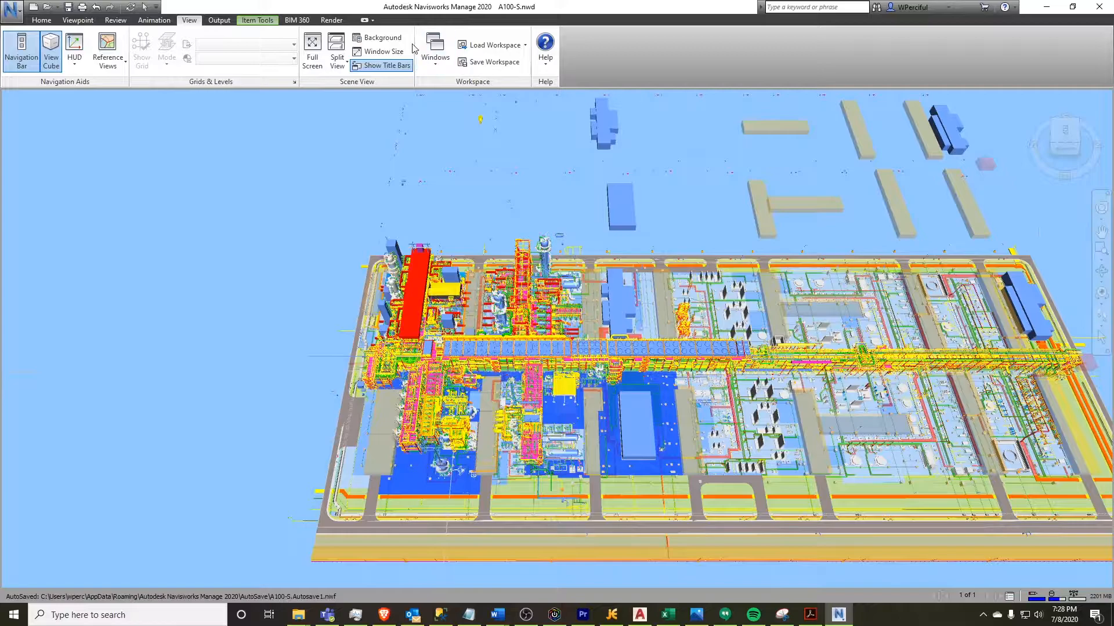
Open the Properties and Selection Tree panels
{"action": "left_click", "coordinate": [42, 21]}
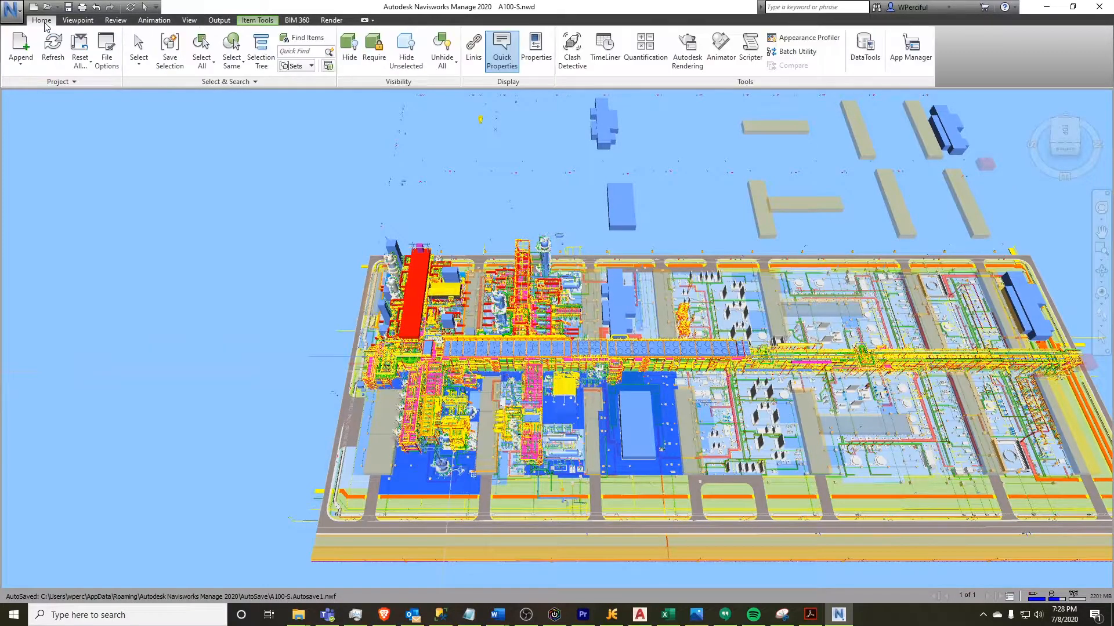
{"action": "left_click", "coordinate": [536, 51]}
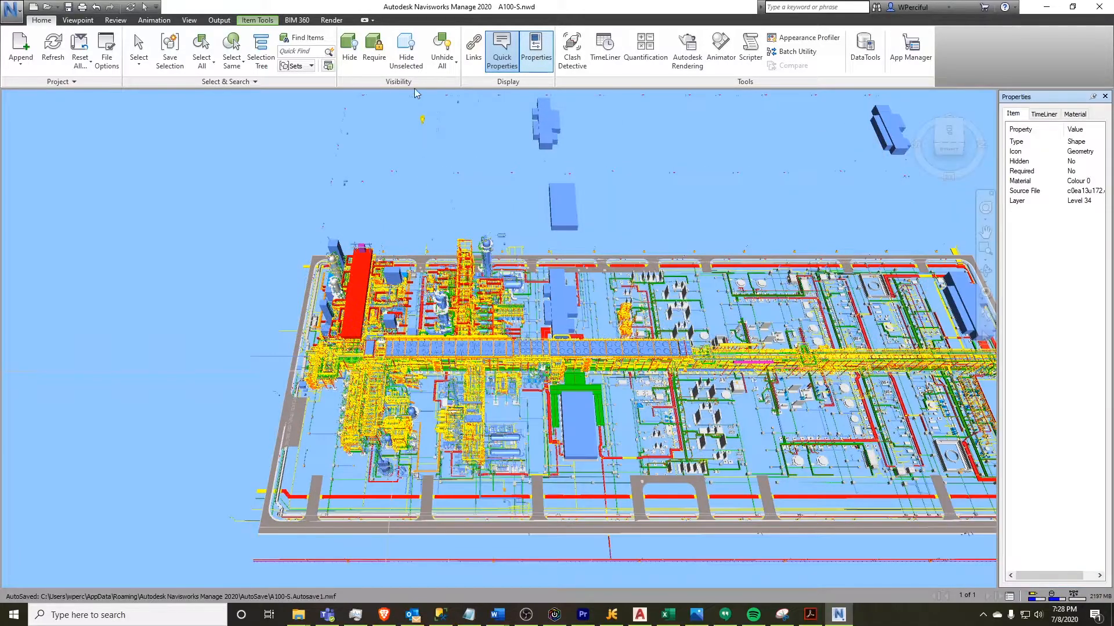
{"action": "left_click", "coordinate": [265, 53]}
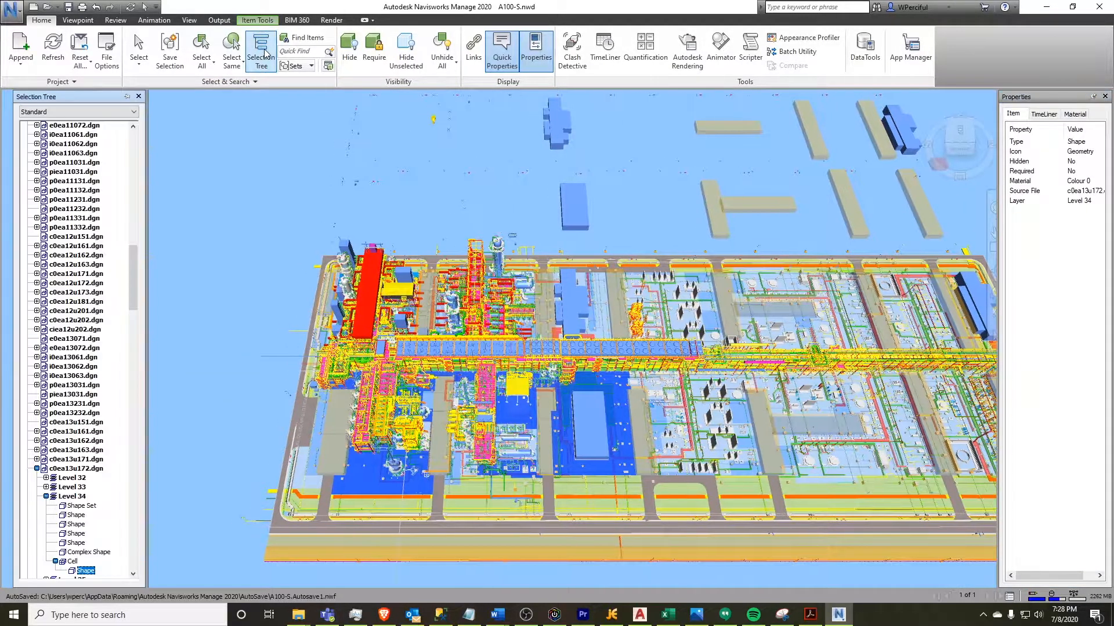
Set the Selection Tree and Properties panels to auto-hide along the window edges
{"action": "left_click", "coordinate": [126, 97]}
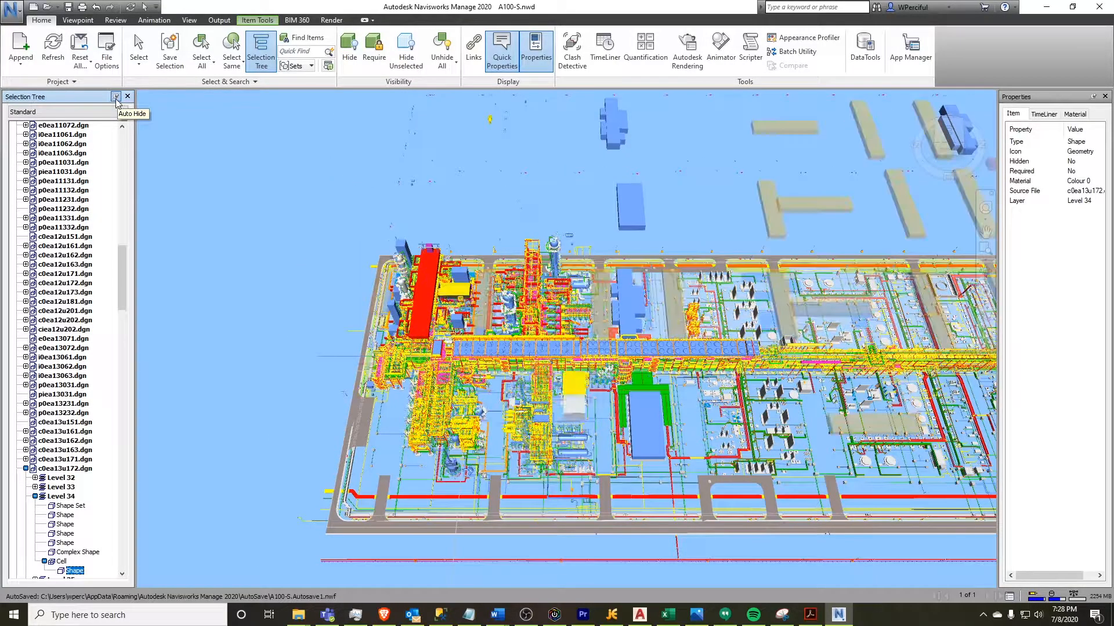
{"action": "left_click", "coordinate": [116, 97]}
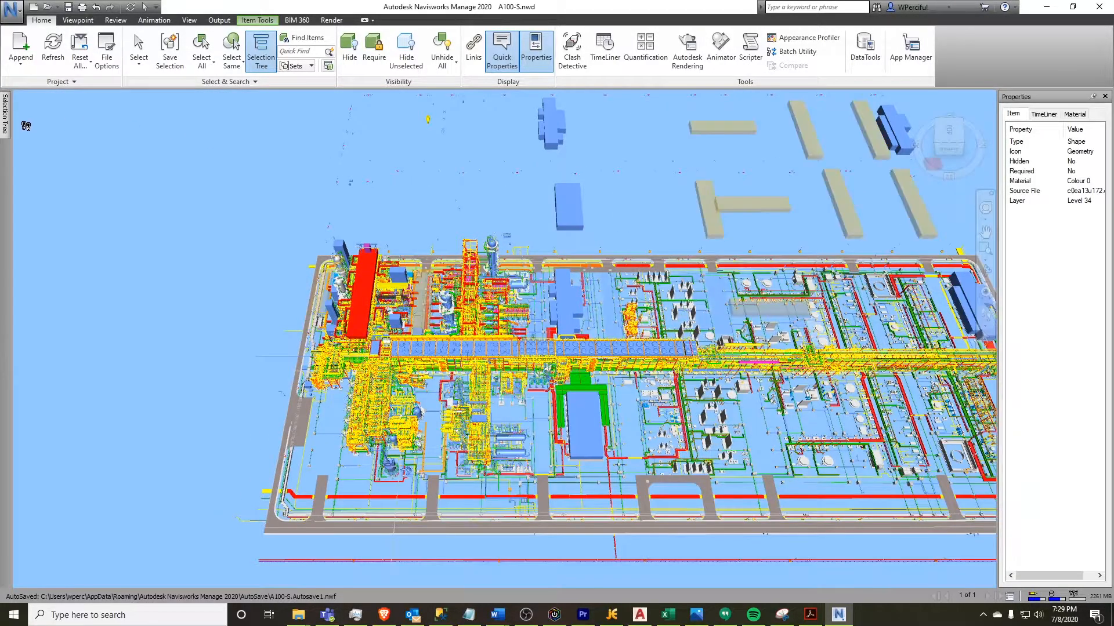
{"action": "mouse_move", "coordinate": [4, 129]}
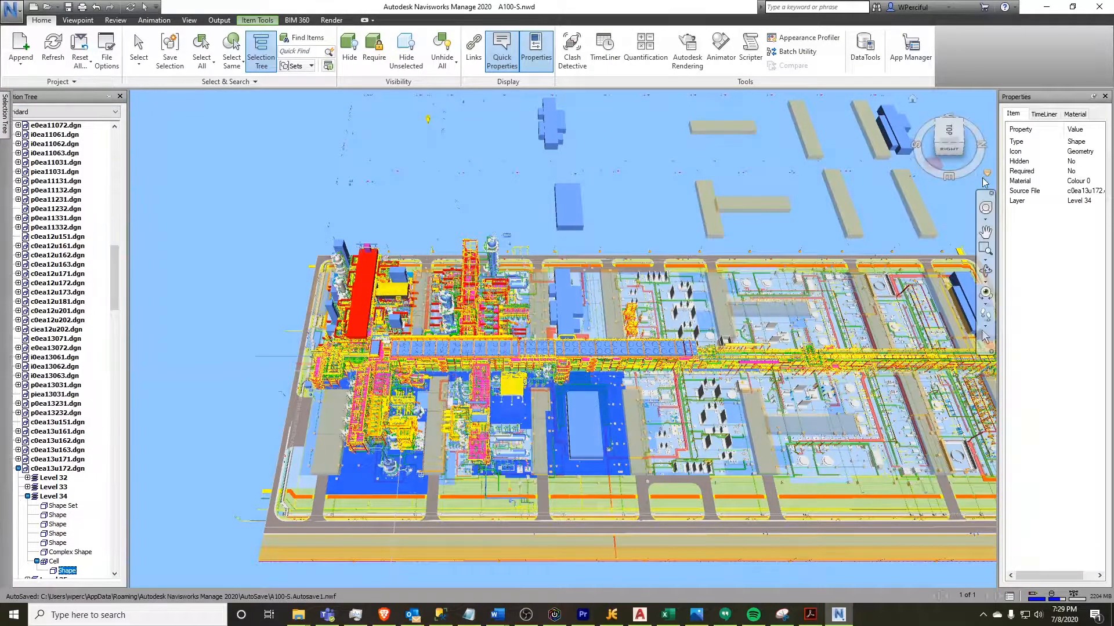
{"action": "left_click", "coordinate": [1092, 96]}
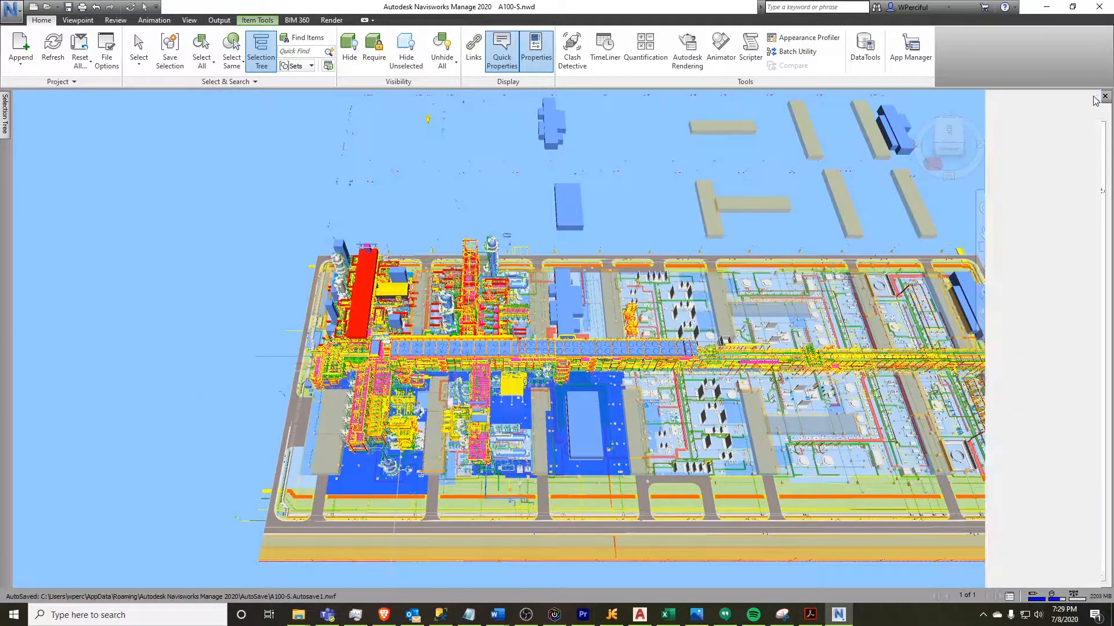
{"action": "mouse_move", "coordinate": [1110, 125]}
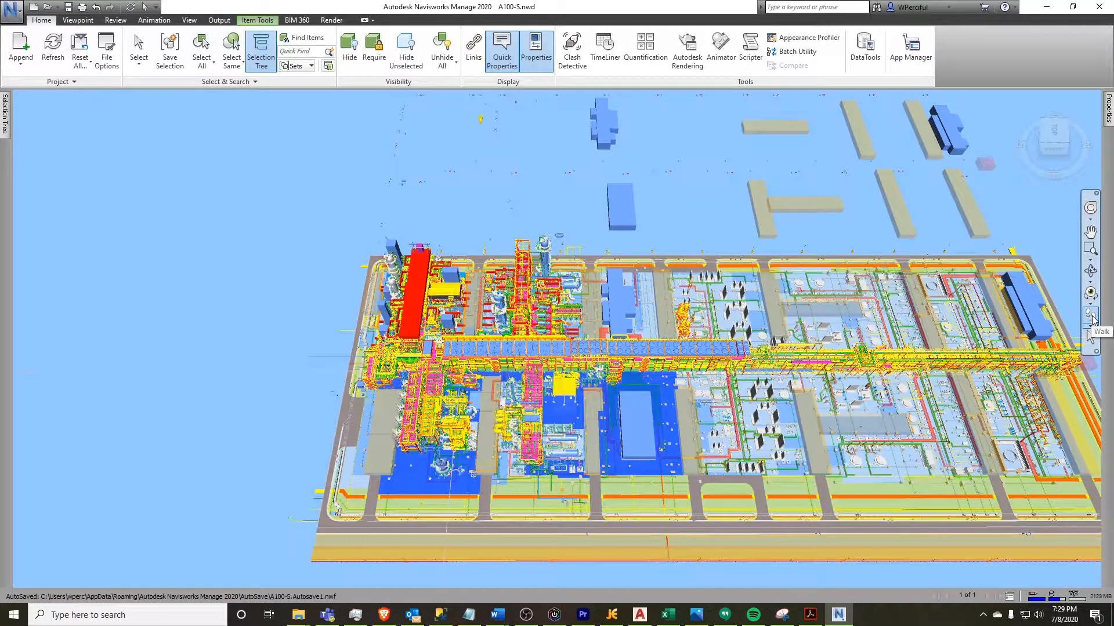
Switch to the Walk tool and move across the plant model toward the central process area
{"action": "left_click", "coordinate": [1091, 318]}
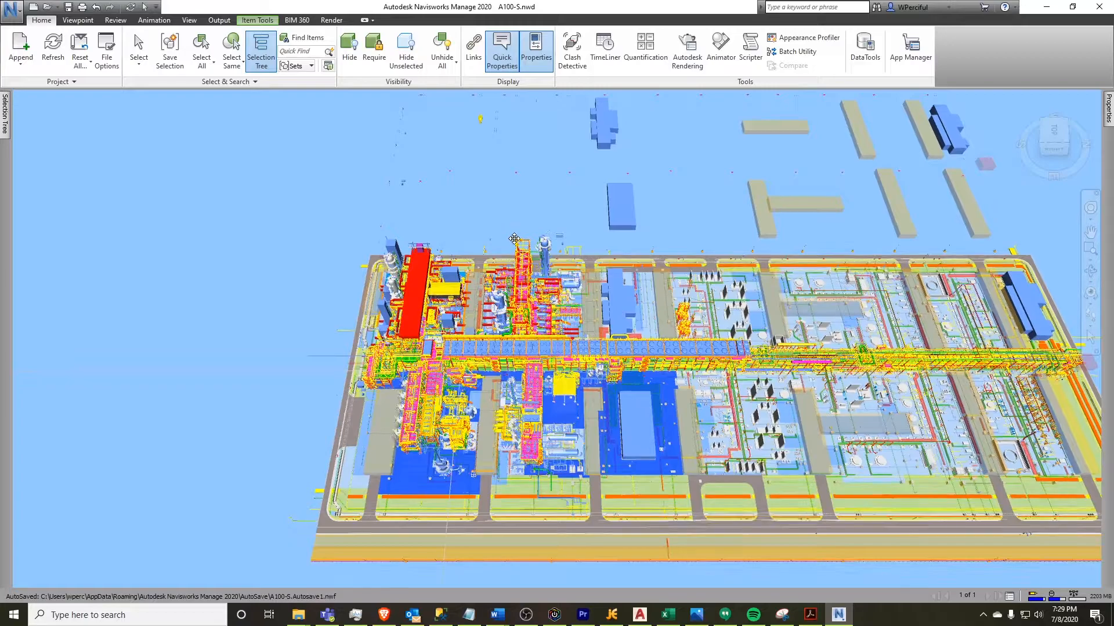
{"action": "scroll", "coordinate": [512, 268], "scroll_direction": "up", "scroll_amount": 1}
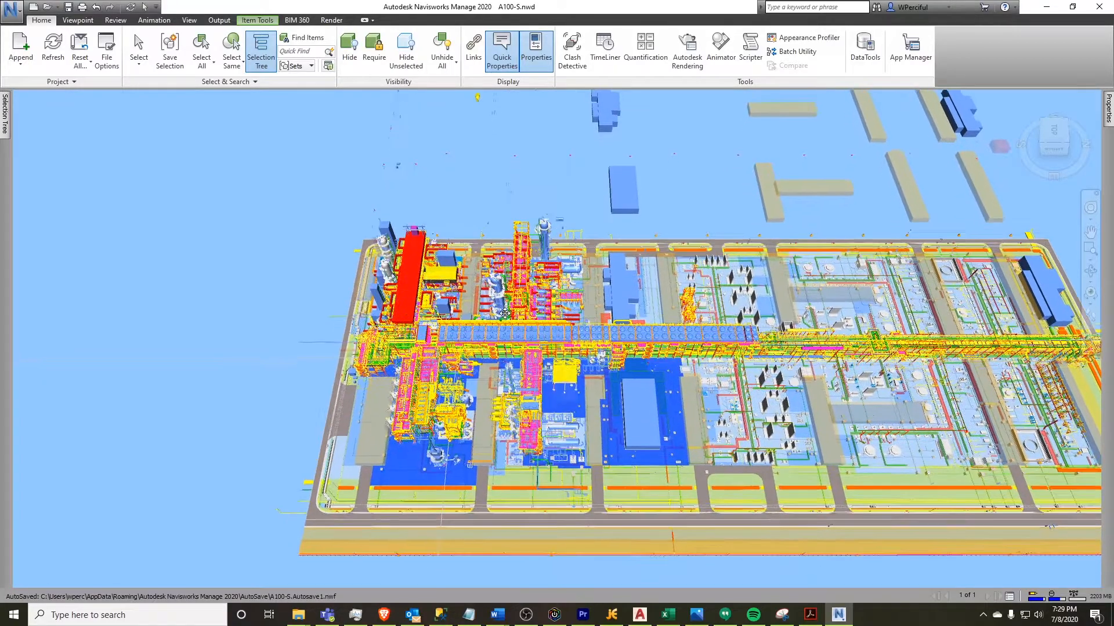
{"action": "middle_click_drag", "start_coordinate": [505, 329], "coordinate": [504, 356]}
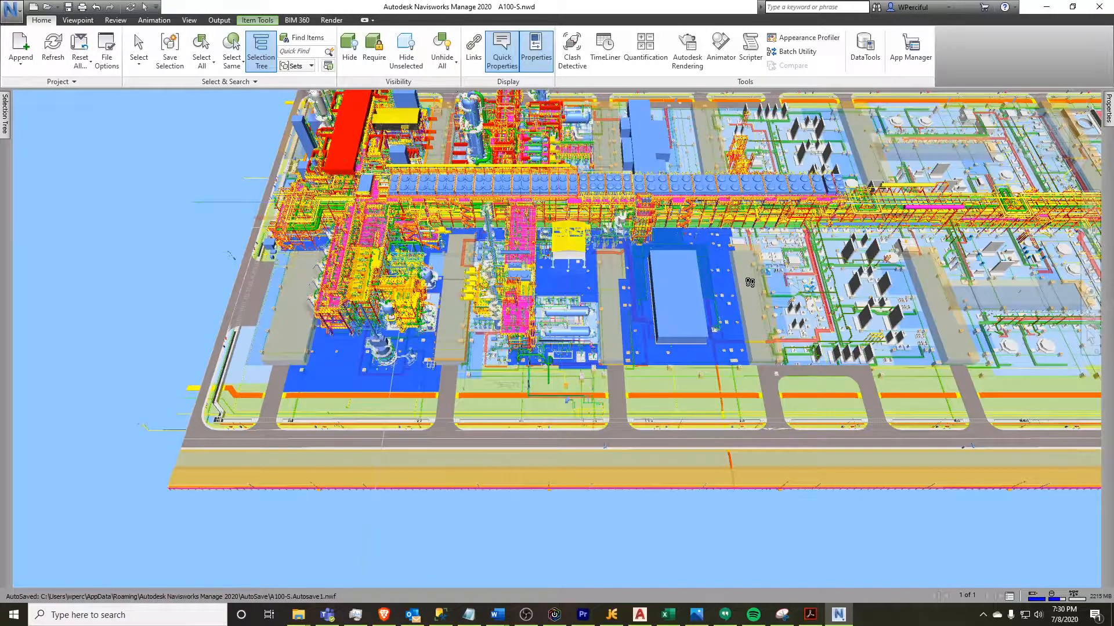
{"action": "left_click_drag", "start_coordinate": [749, 283], "coordinate": [861, 352]}
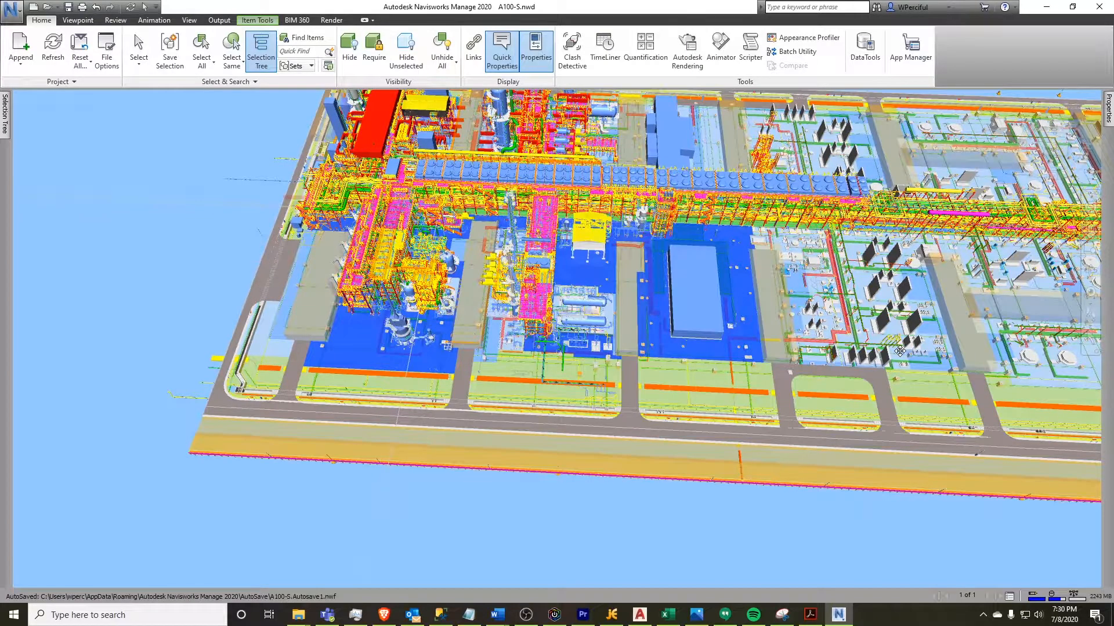
{"action": "left_click_drag", "start_coordinate": [896, 350], "coordinate": [888, 363]}
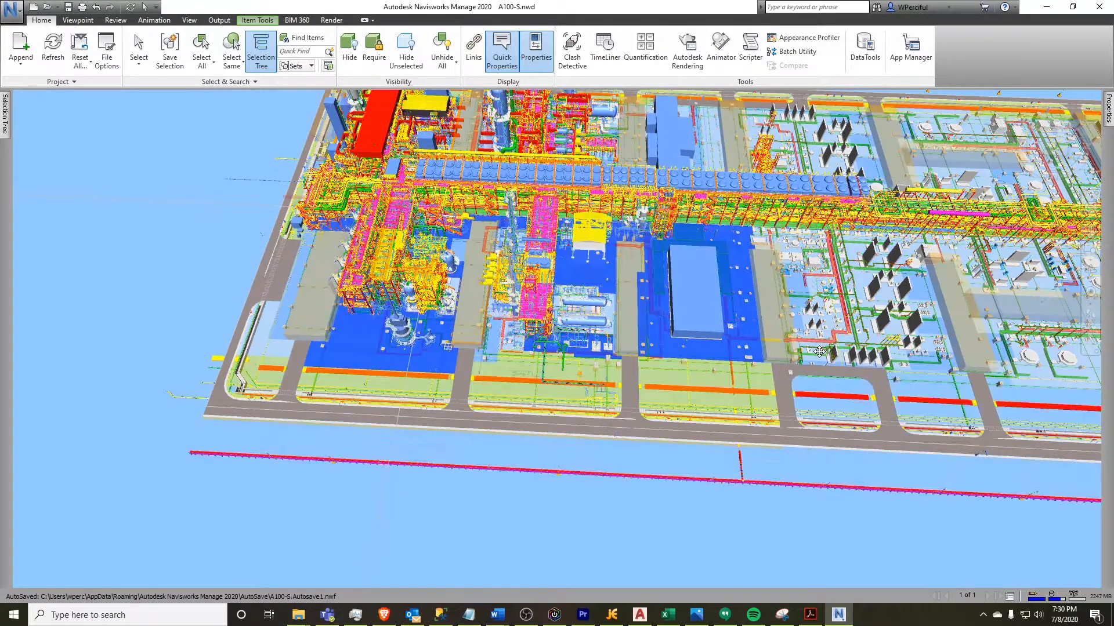
{"action": "left_click_drag", "start_coordinate": [721, 350], "coordinate": [657, 347]}
{"action": "middle_click_drag", "start_coordinate": [657, 346], "coordinate": [681, 346]}
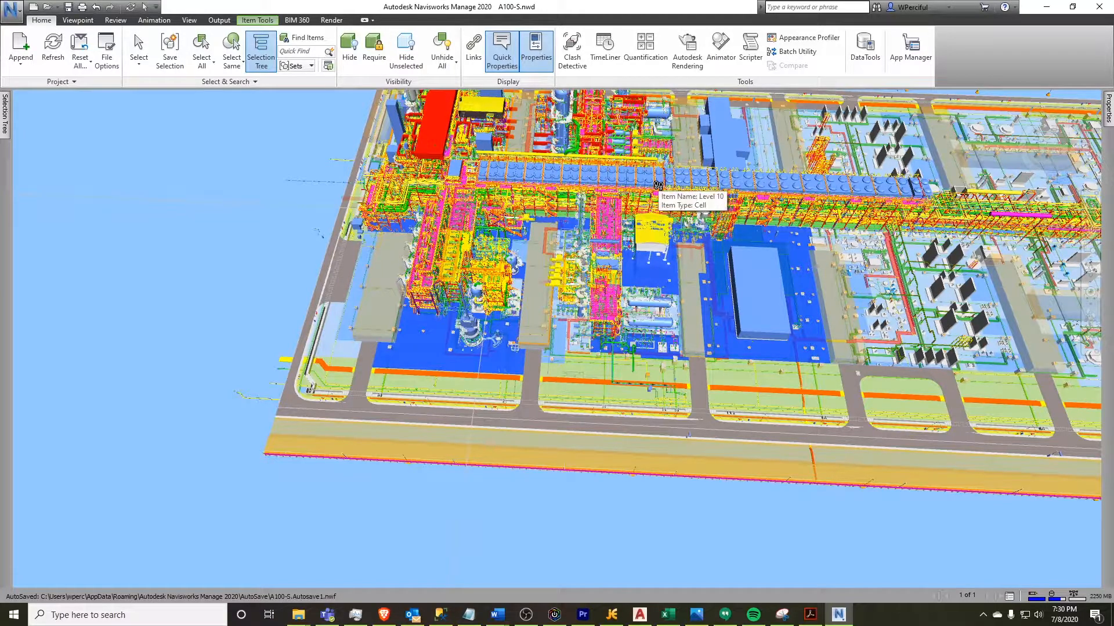
Walk down into the process unit to a viewpoint among the green pipes beneath the pipe rack
{"action": "scroll", "coordinate": [657, 186], "scroll_direction": "up", "scroll_amount": 3}
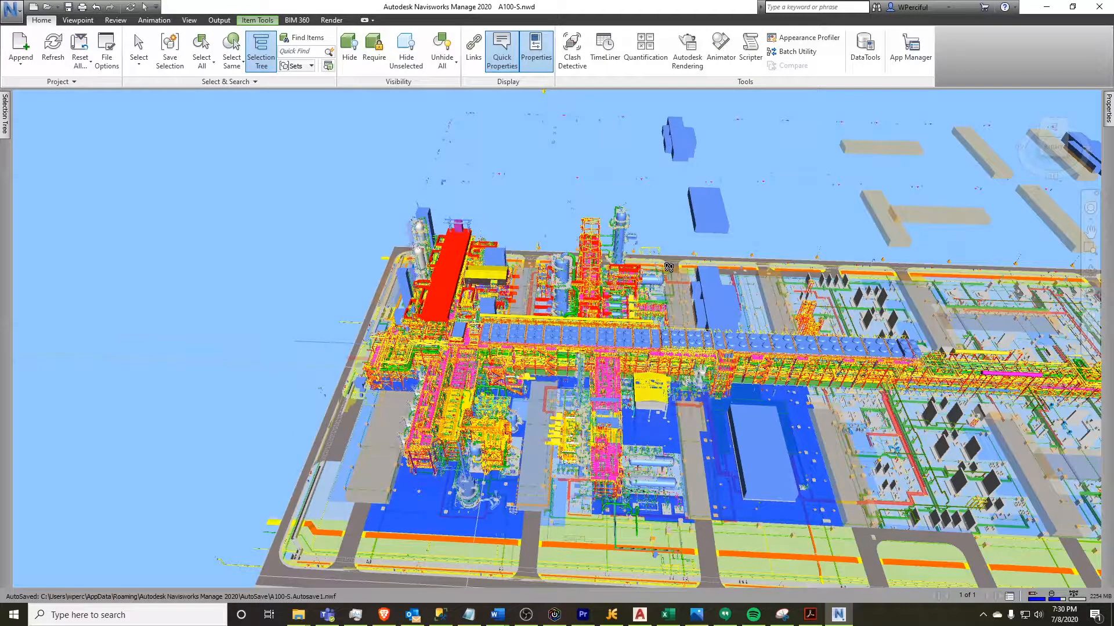
{"action": "scroll", "coordinate": [662, 223], "scroll_direction": "up", "scroll_amount": 1}
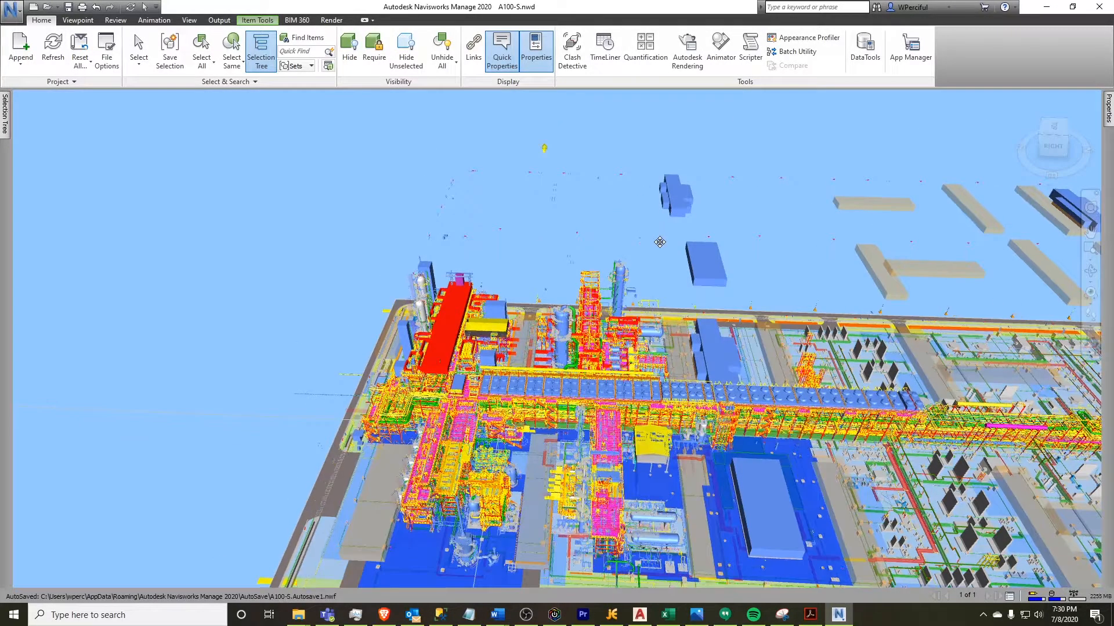
{"action": "middle_click_drag", "start_coordinate": [664, 330], "coordinate": [664, 366]}
{"action": "middle_click_drag", "start_coordinate": [664, 313], "coordinate": [630, 374]}
{"action": "scroll", "coordinate": [662, 203], "scroll_direction": "up", "scroll_amount": 6}
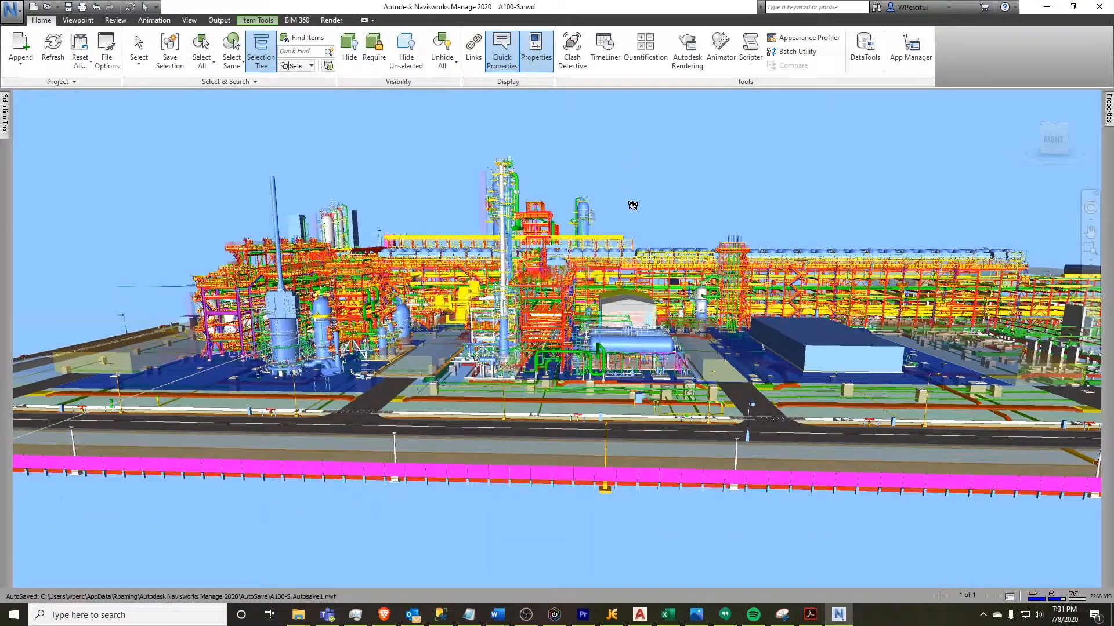
{"action": "scroll", "coordinate": [633, 205], "scroll_direction": "up", "scroll_amount": 3}
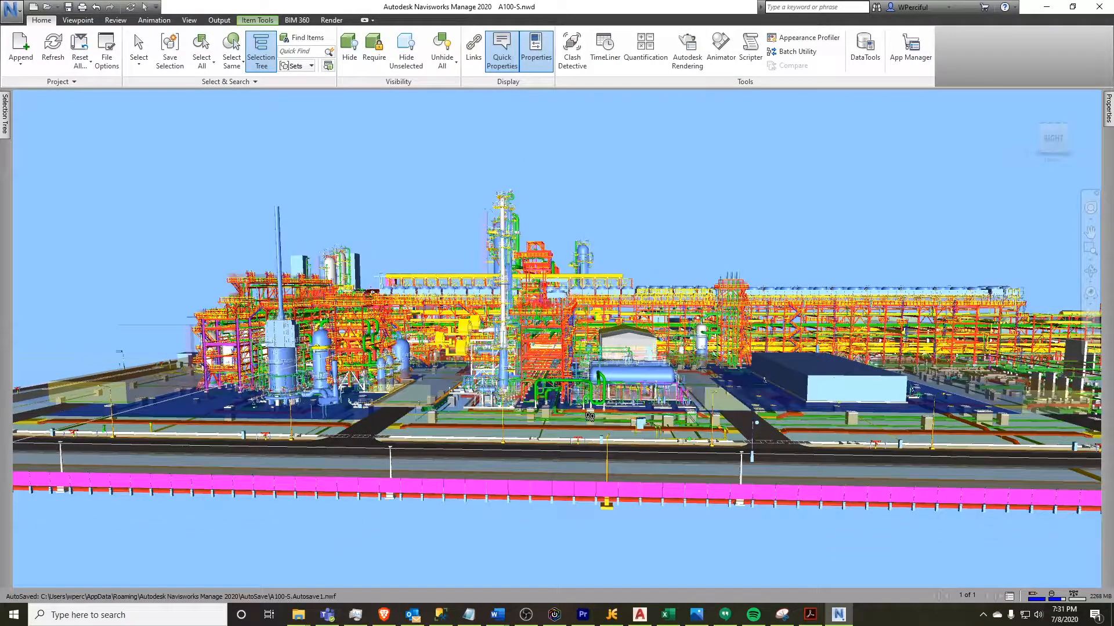
{"action": "left_click_drag", "start_coordinate": [573, 388], "coordinate": [609, 362]}
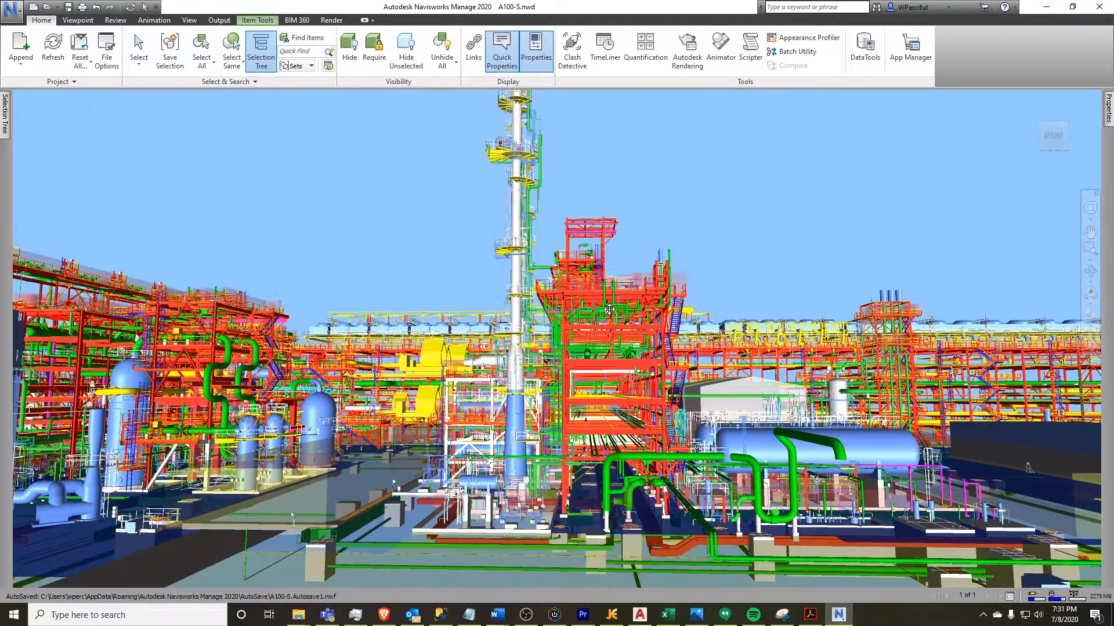
{"action": "left_click_drag", "start_coordinate": [609, 309], "coordinate": [641, 335]}
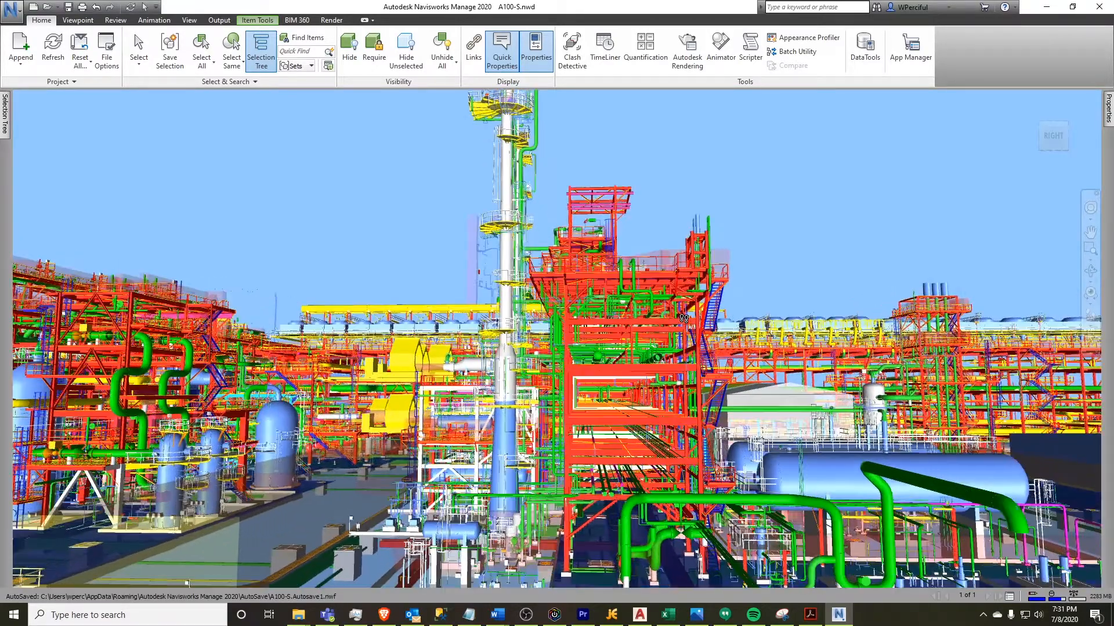
{"action": "left_click_drag", "start_coordinate": [684, 318], "coordinate": [619, 448]}
{"action": "left_click_drag", "start_coordinate": [618, 391], "coordinate": [653, 387]}
{"action": "left_click_drag", "start_coordinate": [645, 384], "coordinate": [577, 487]}
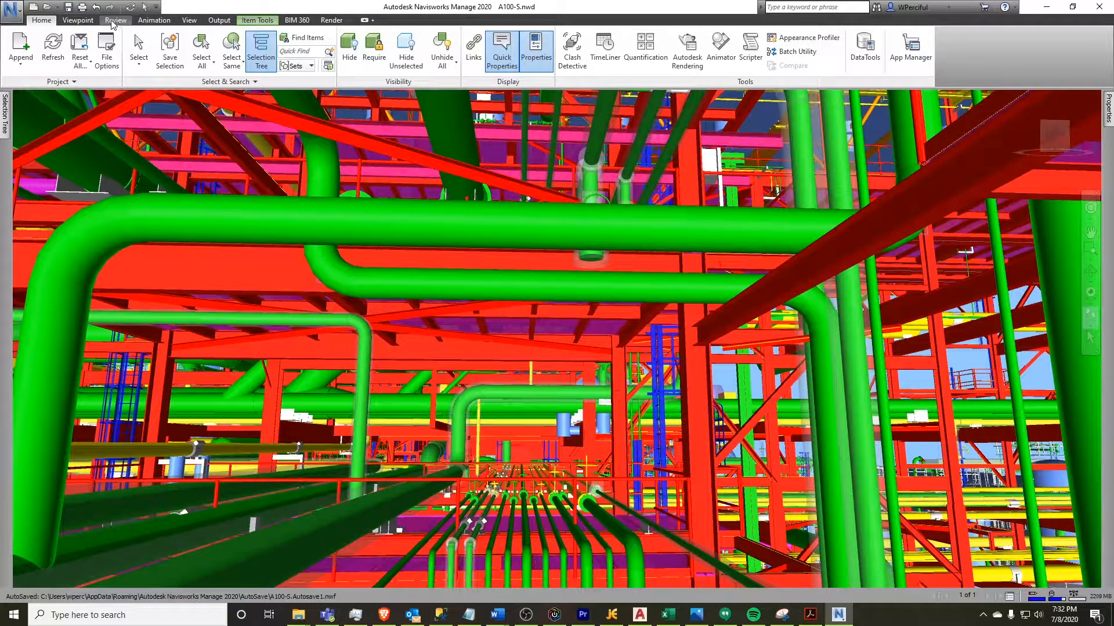
Save the current view as a viewpoint named My section
{"action": "left_click", "coordinate": [78, 21]}
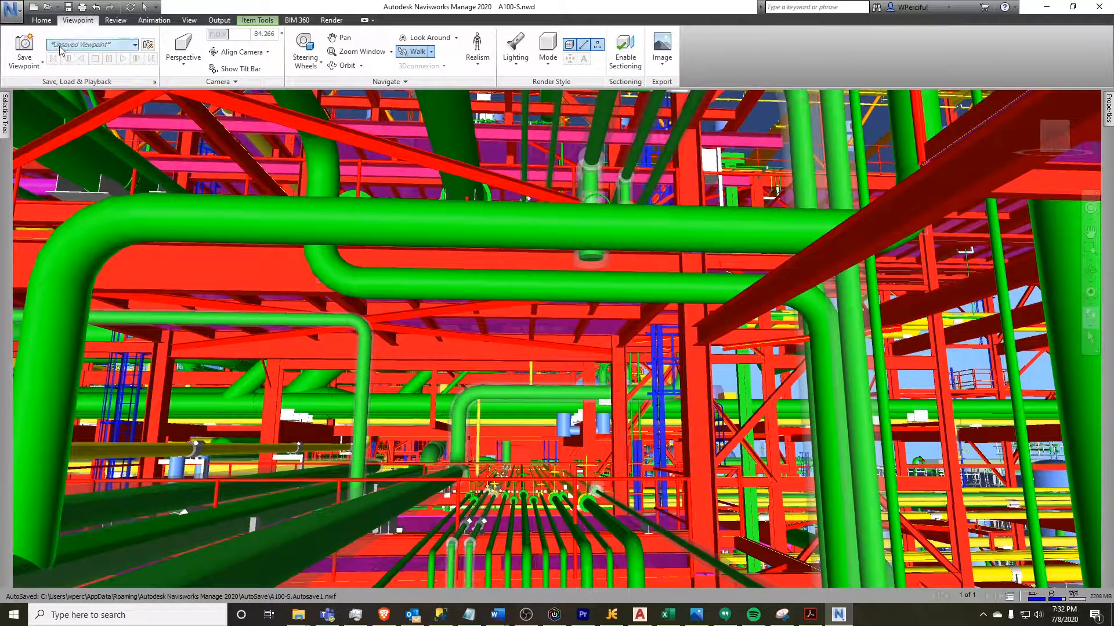
{"action": "left_click", "coordinate": [22, 47]}
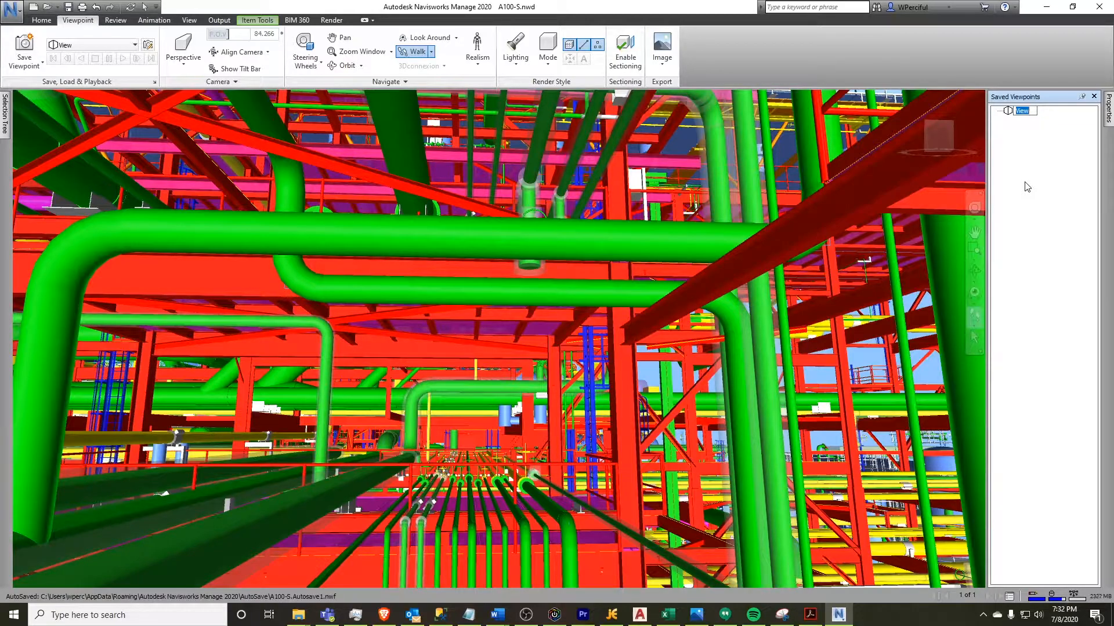
{"action": "type", "text": "My section"}
{"action": "key", "text": "Return"}
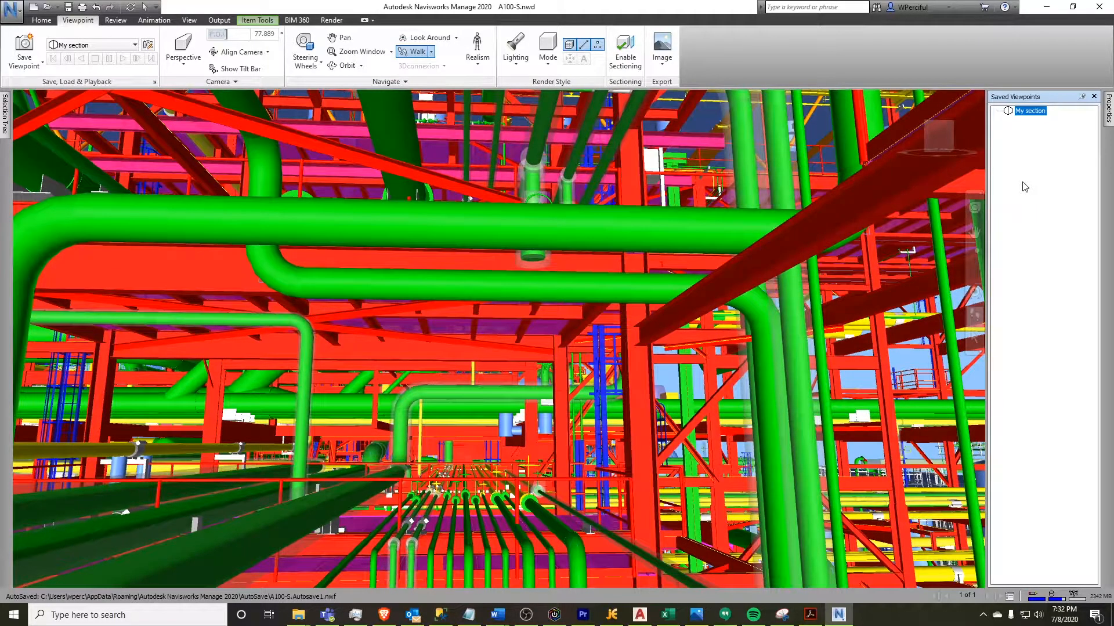
Move away from the saved view and restore the My section viewpoint
{"action": "middle_click_drag", "start_coordinate": [543, 309], "coordinate": [503, 380]}
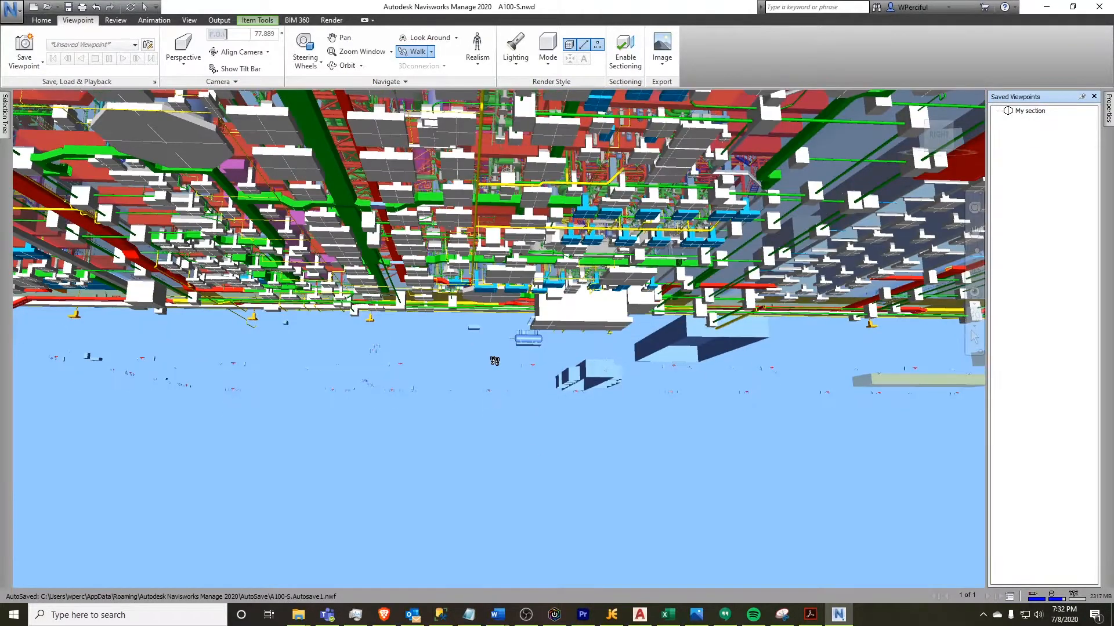
{"action": "middle_click_drag", "start_coordinate": [486, 287], "coordinate": [487, 248]}
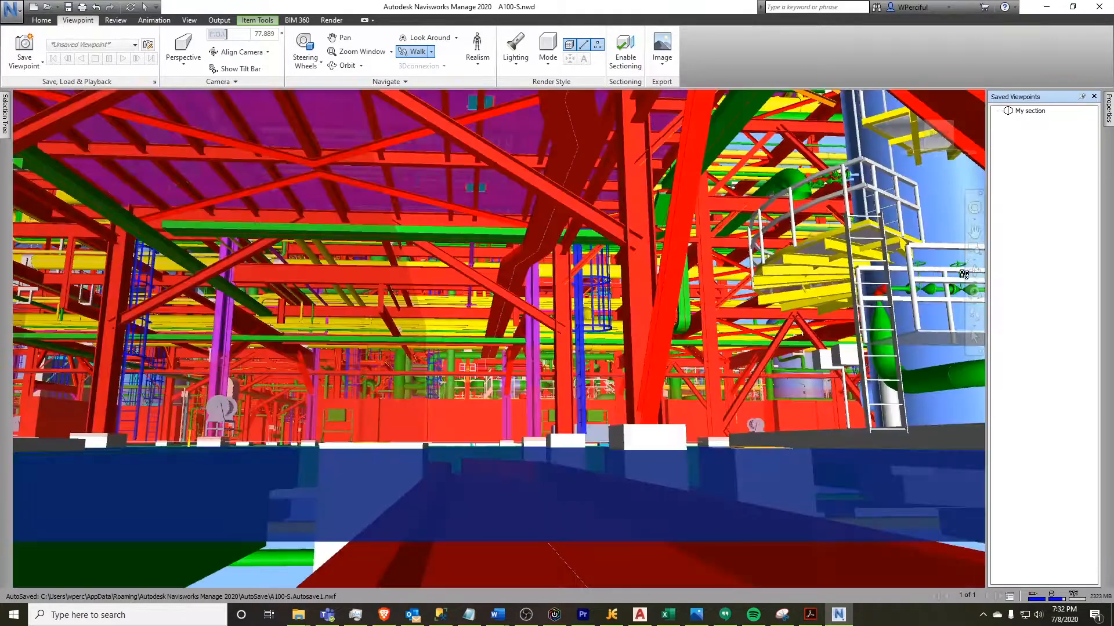
{"action": "left_click", "coordinate": [1030, 111]}
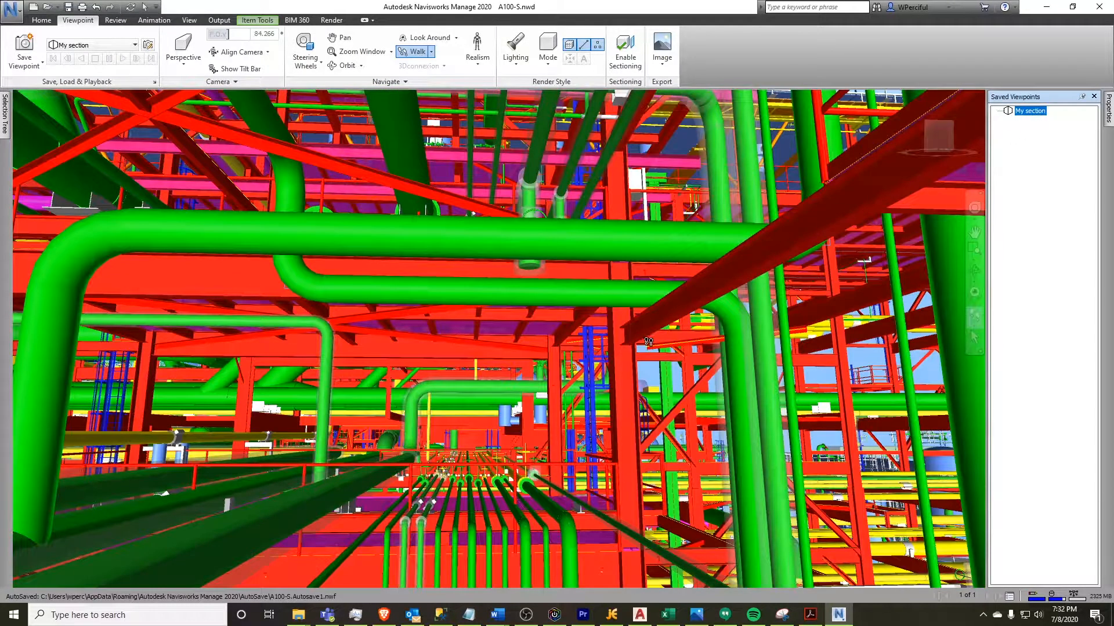
Walk out from under the pipe rack to an aerial view of the process units
{"action": "left_click_drag", "start_coordinate": [477, 421], "coordinate": [571, 410]}
{"action": "left_click_drag", "start_coordinate": [414, 386], "coordinate": [415, 396]}
{"action": "left_click_drag", "start_coordinate": [458, 425], "coordinate": [461, 425]}
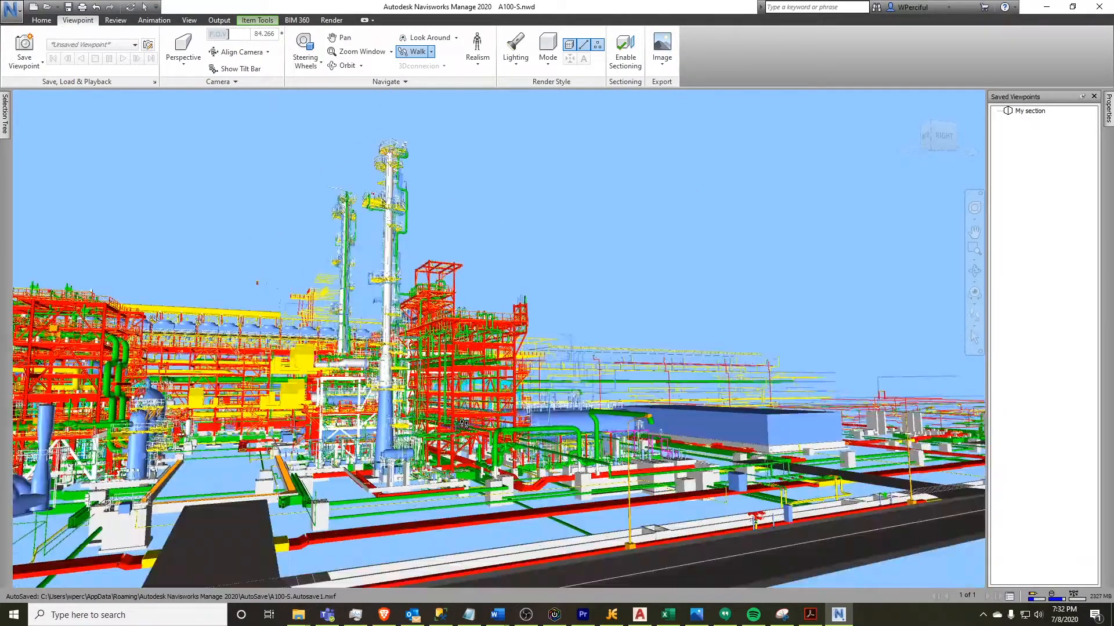
{"action": "left_click_drag", "start_coordinate": [528, 402], "coordinate": [749, 437]}
{"action": "left_click_drag", "start_coordinate": [837, 431], "coordinate": [848, 424]}
{"action": "middle_click_drag", "start_coordinate": [765, 209], "coordinate": [759, 170]}
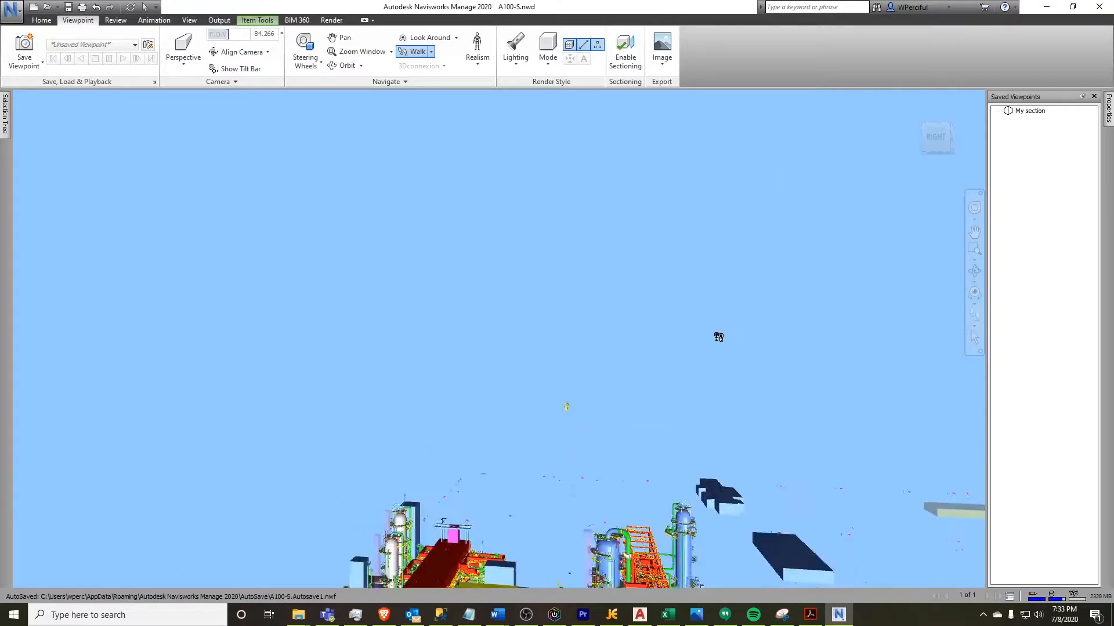
{"action": "scroll", "coordinate": [687, 403], "scroll_direction": "down", "scroll_amount": 8}
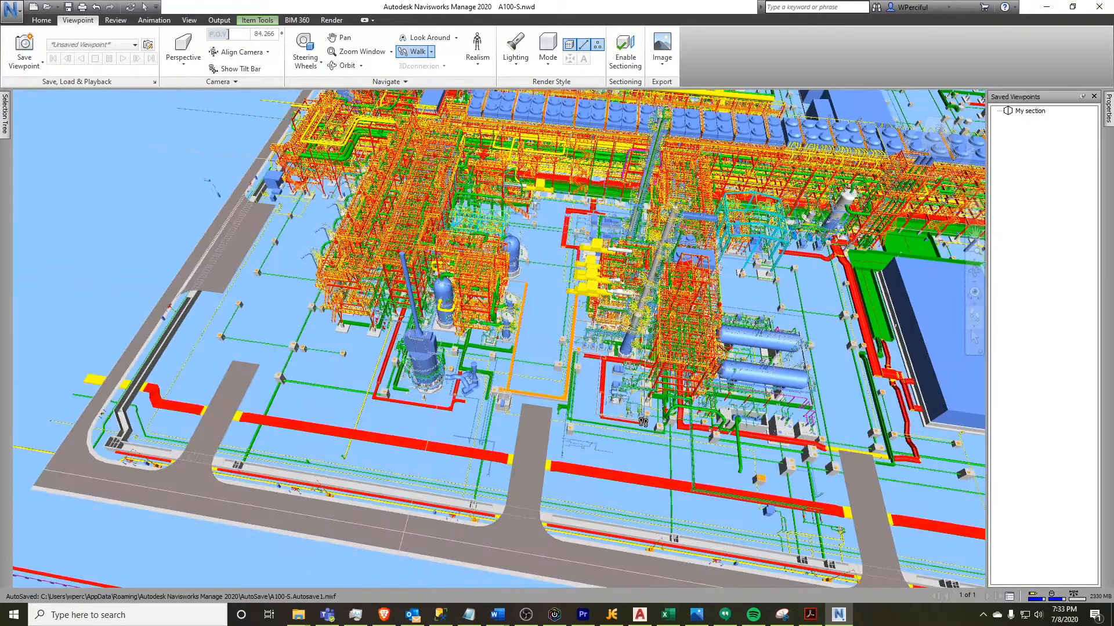
Walk up to an elevated overview of the pipe rack and save it as a viewpoint named Plan
{"action": "middle_click_drag", "start_coordinate": [870, 317], "coordinate": [872, 347]}
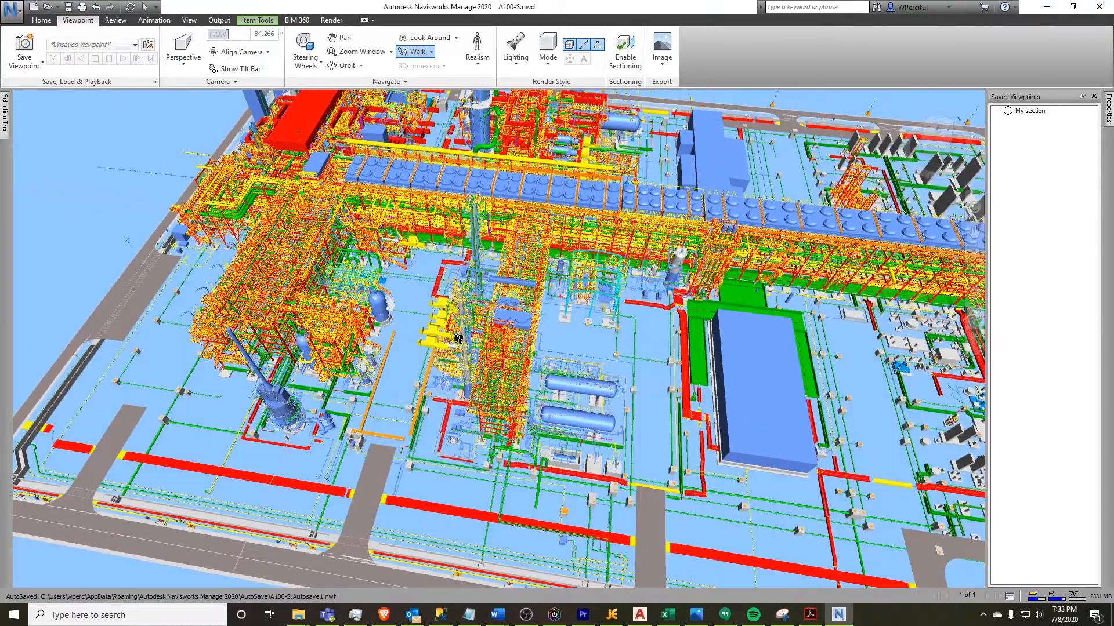
{"action": "left_click_drag", "start_coordinate": [531, 168], "coordinate": [552, 132]}
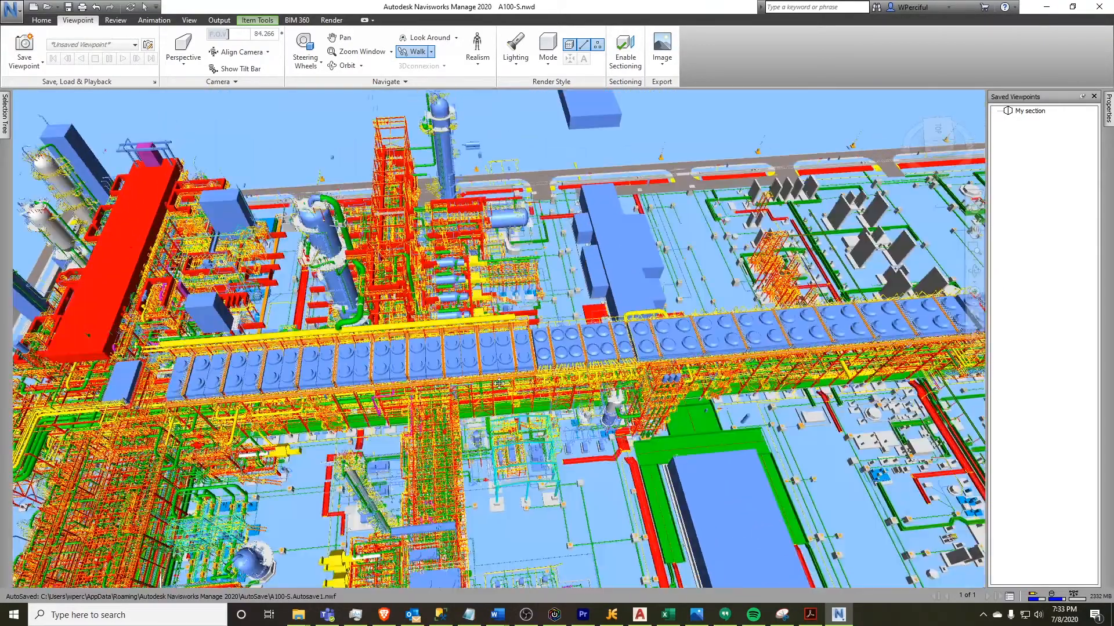
{"action": "middle_click_drag", "start_coordinate": [338, 400], "coordinate": [340, 407]}
{"action": "left_click_drag", "start_coordinate": [558, 315], "coordinate": [678, 341]}
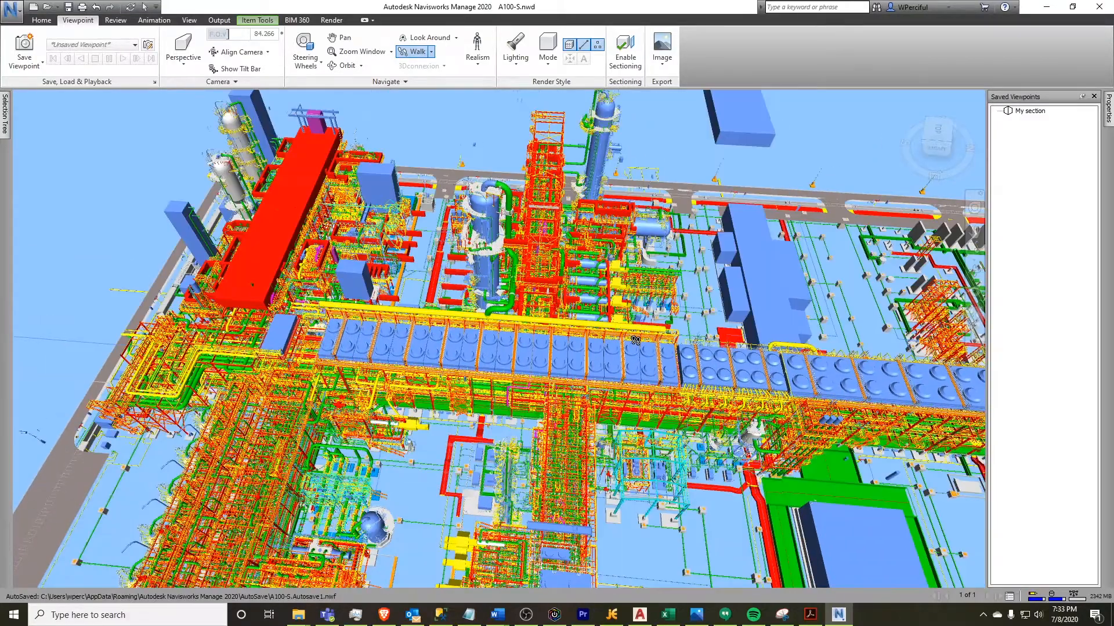
{"action": "left_click_drag", "start_coordinate": [515, 324], "coordinate": [583, 333]}
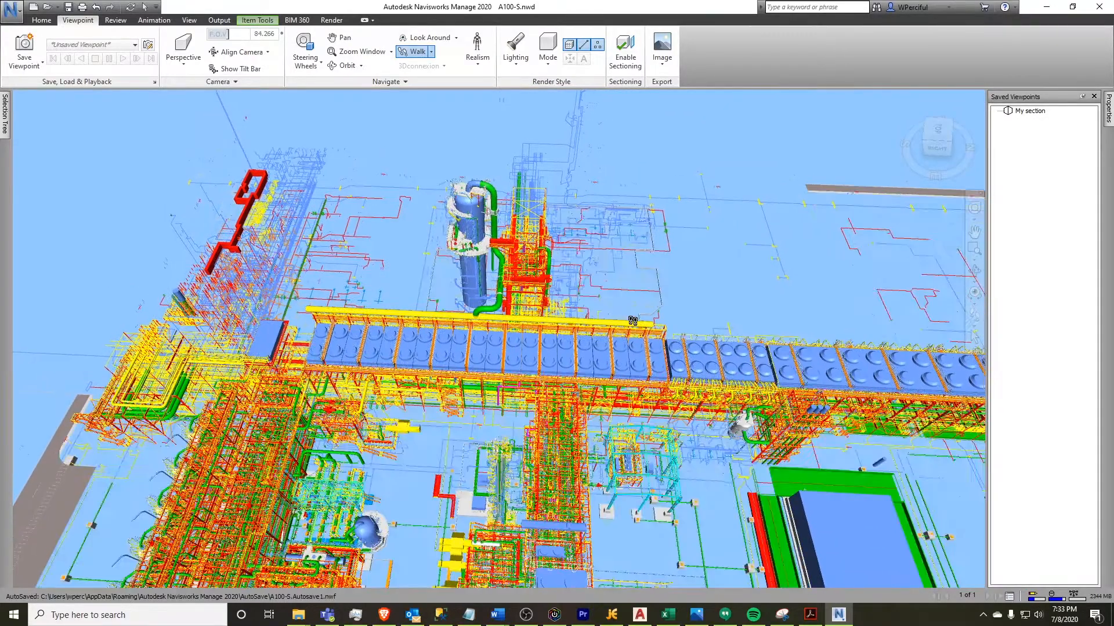
{"action": "left_click", "coordinate": [25, 50]}
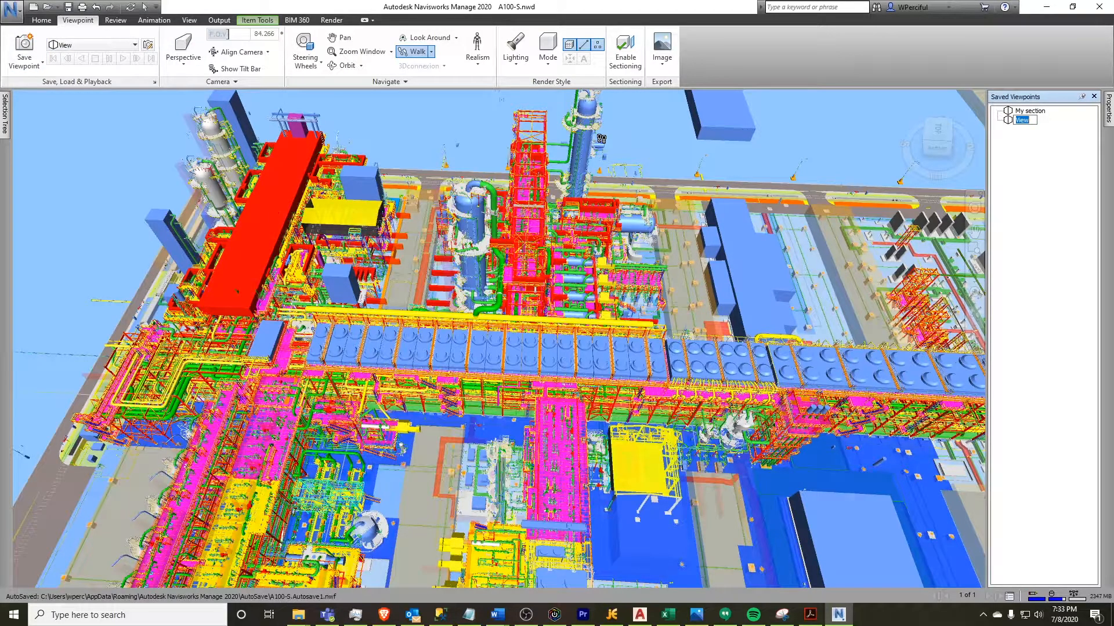
{"action": "type", "text": "Plan"}
{"action": "key", "text": "Return"}
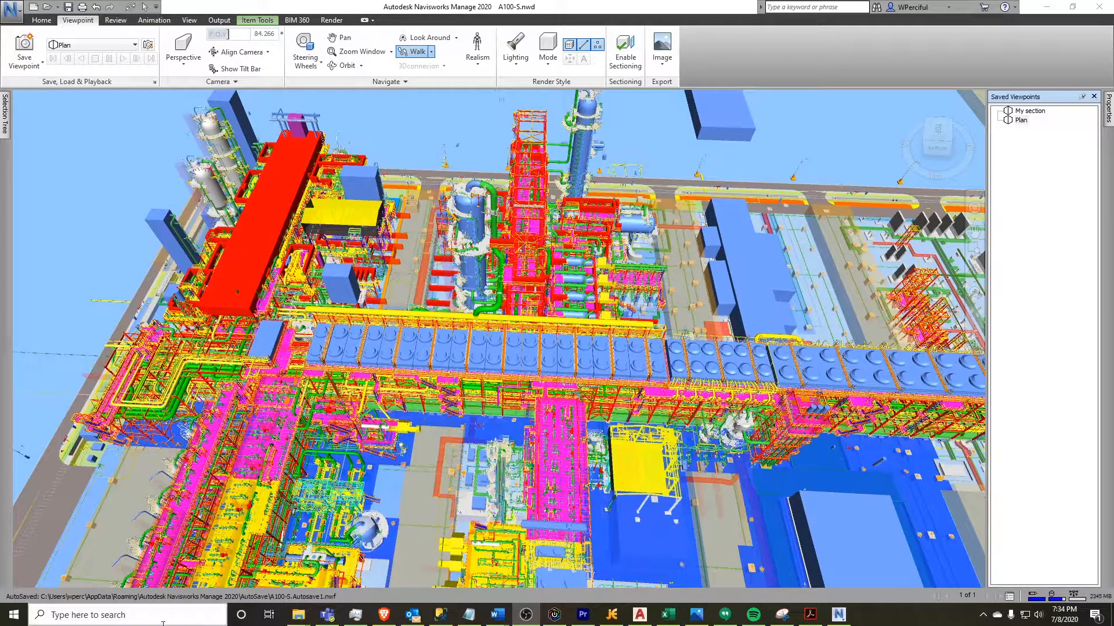
Switch back and forth between the My section and Plan viewpoints
{"action": "left_click", "coordinate": [1029, 112]}
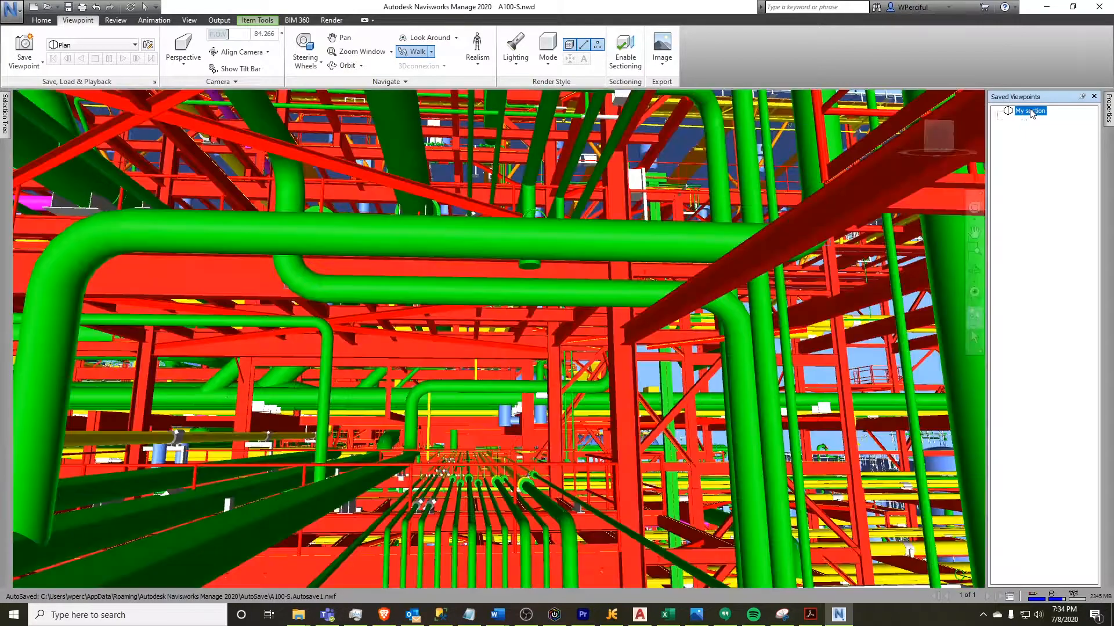
{"action": "left_click", "coordinate": [1025, 120]}
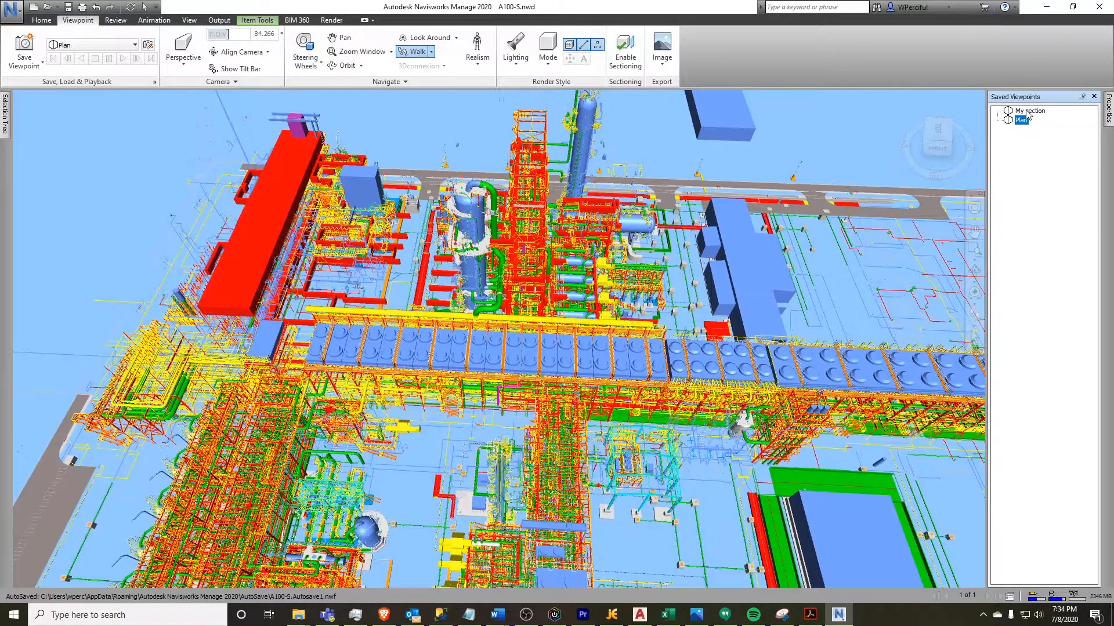
{"action": "left_click", "coordinate": [1026, 112]}
{"action": "left_click", "coordinate": [1021, 122]}
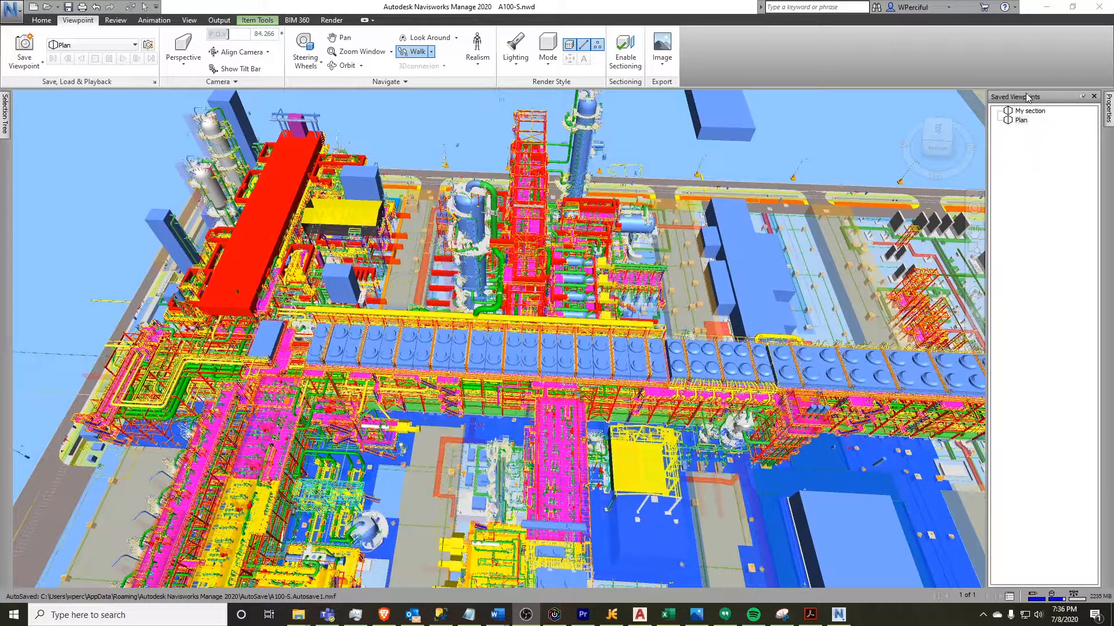
Export the saved viewpoints to the Desktop as an XML file named My viewpoints
{"action": "right_click", "coordinate": [1036, 171]}
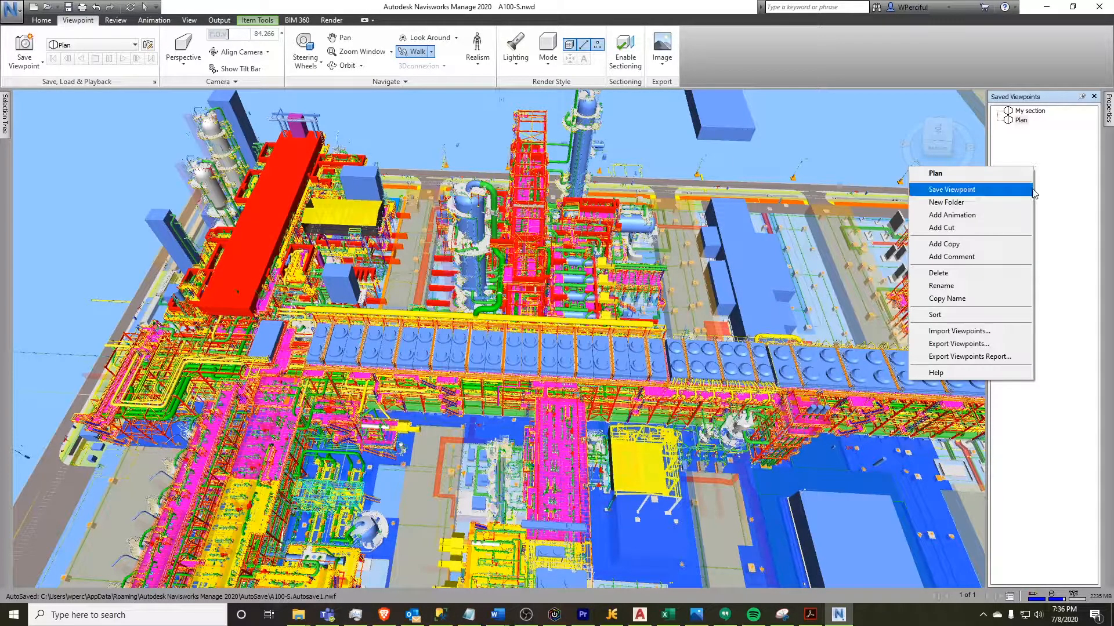
{"action": "left_click", "coordinate": [960, 346]}
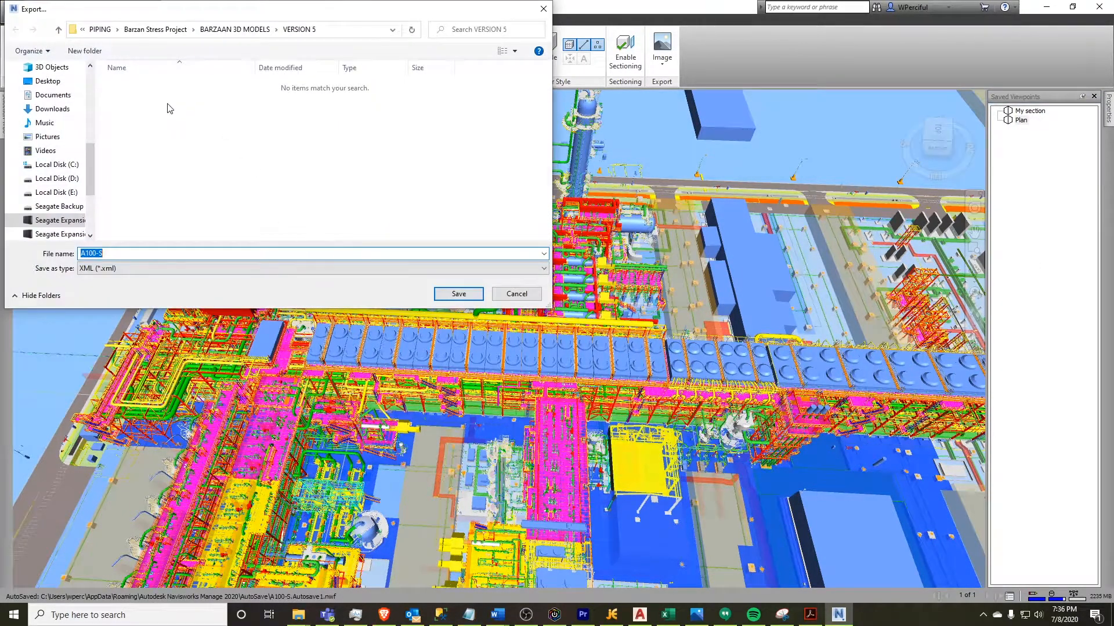
{"action": "scroll", "coordinate": [92, 172], "scroll_direction": "up", "scroll_amount": 5}
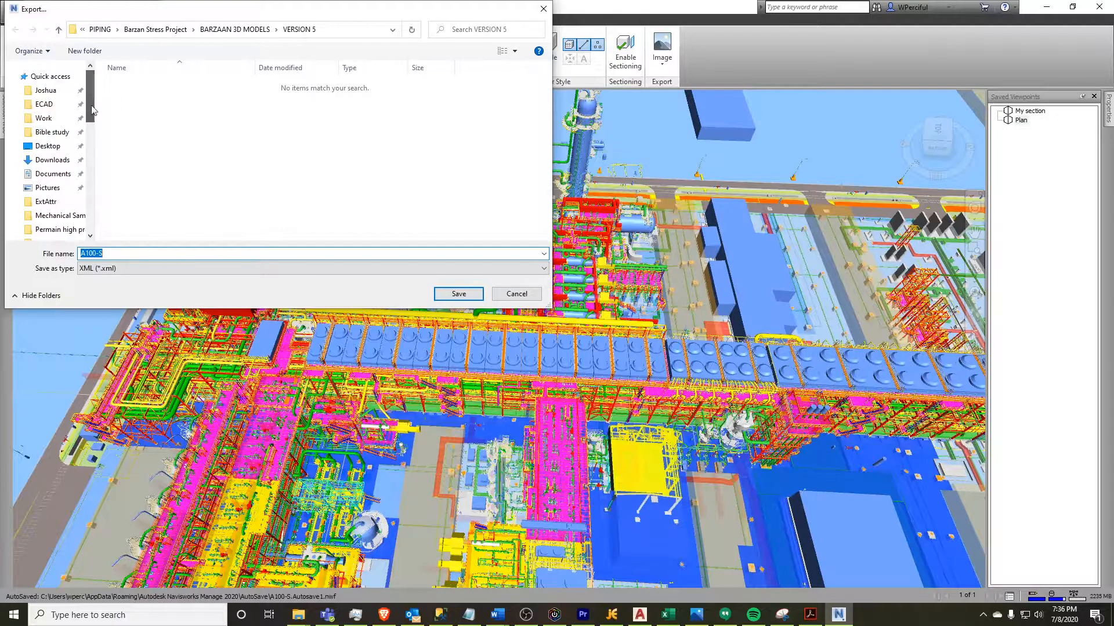
{"action": "left_click", "coordinate": [39, 152]}
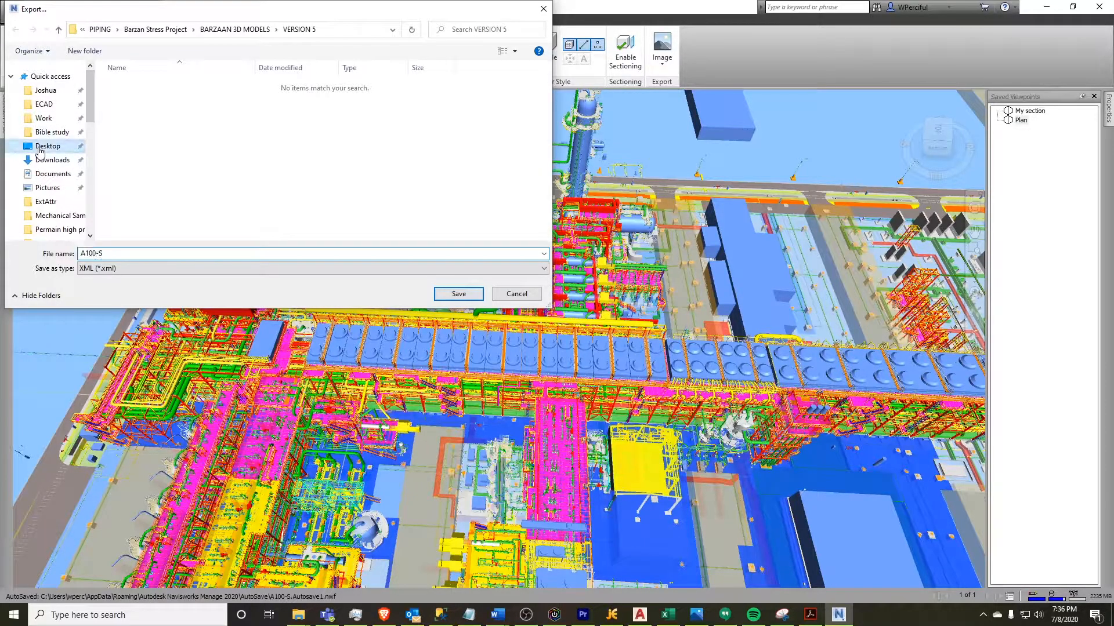
{"action": "left_click", "coordinate": [138, 252]}
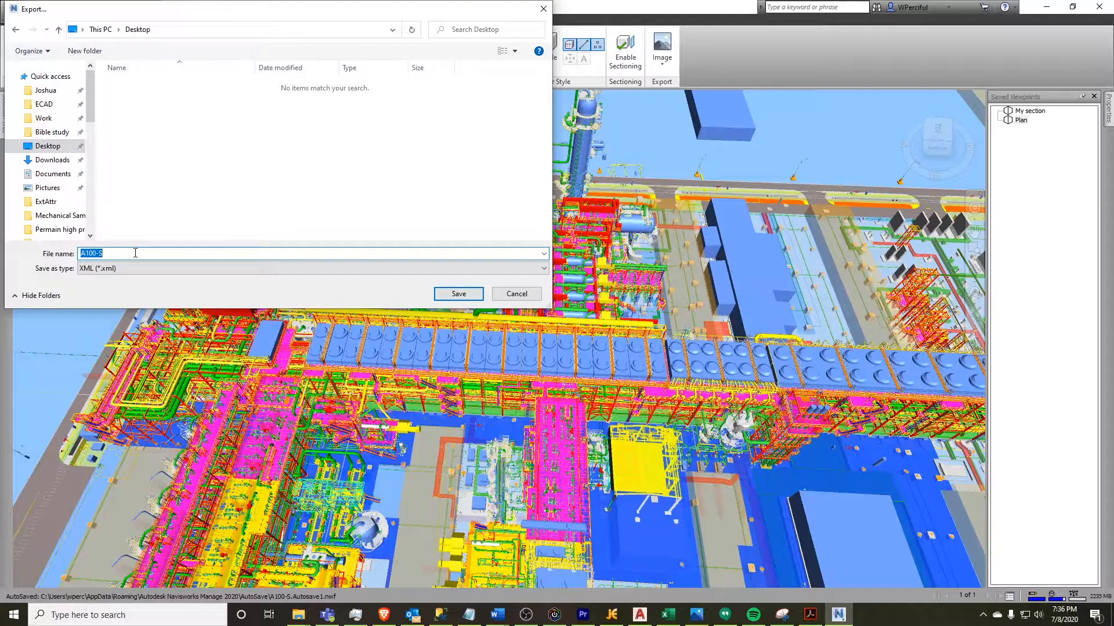
{"action": "type", "text": "My viewpoints"}
{"action": "key", "text": "Return"}
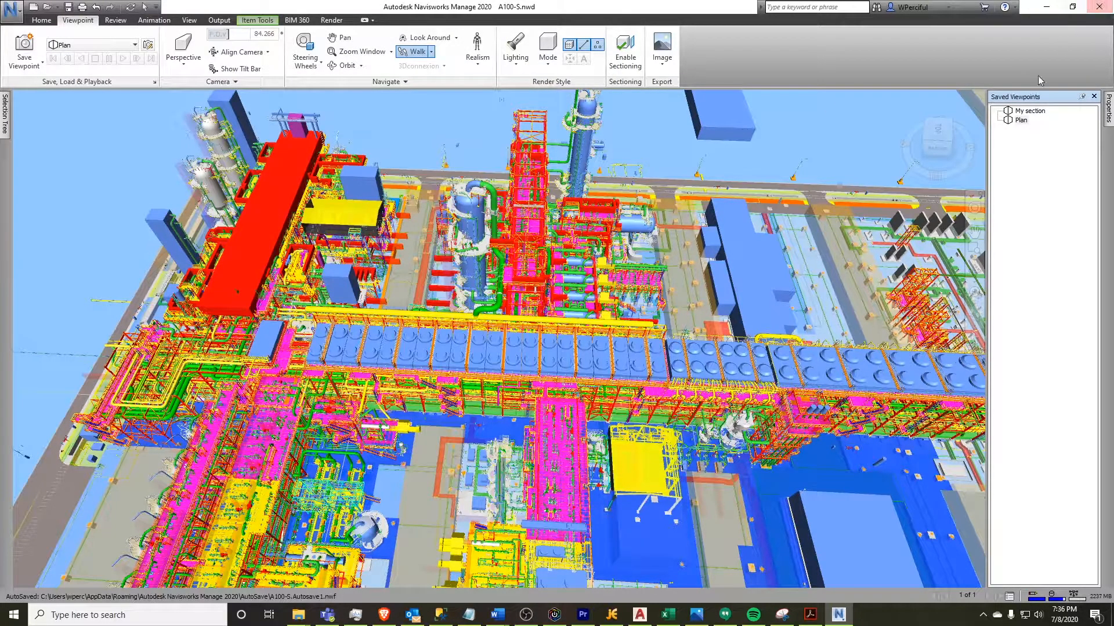
Delete both the Plan and My section viewpoints from the saved viewpoints list
{"action": "right_click", "coordinate": [1020, 120]}
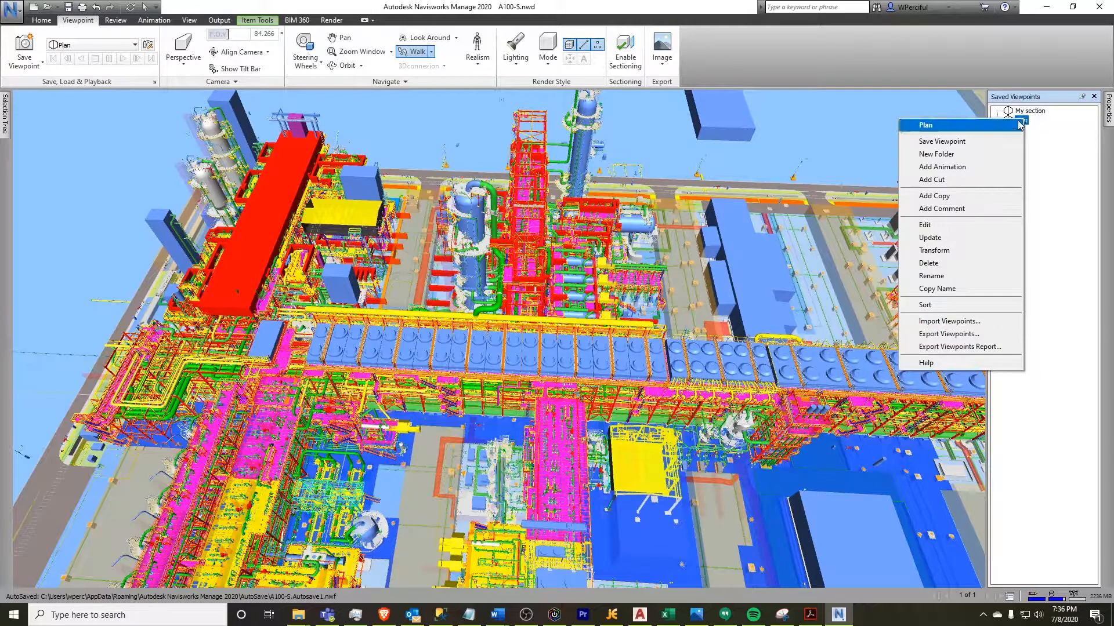
{"action": "left_click", "coordinate": [1018, 122]}
{"action": "left_click", "coordinate": [1022, 112]}
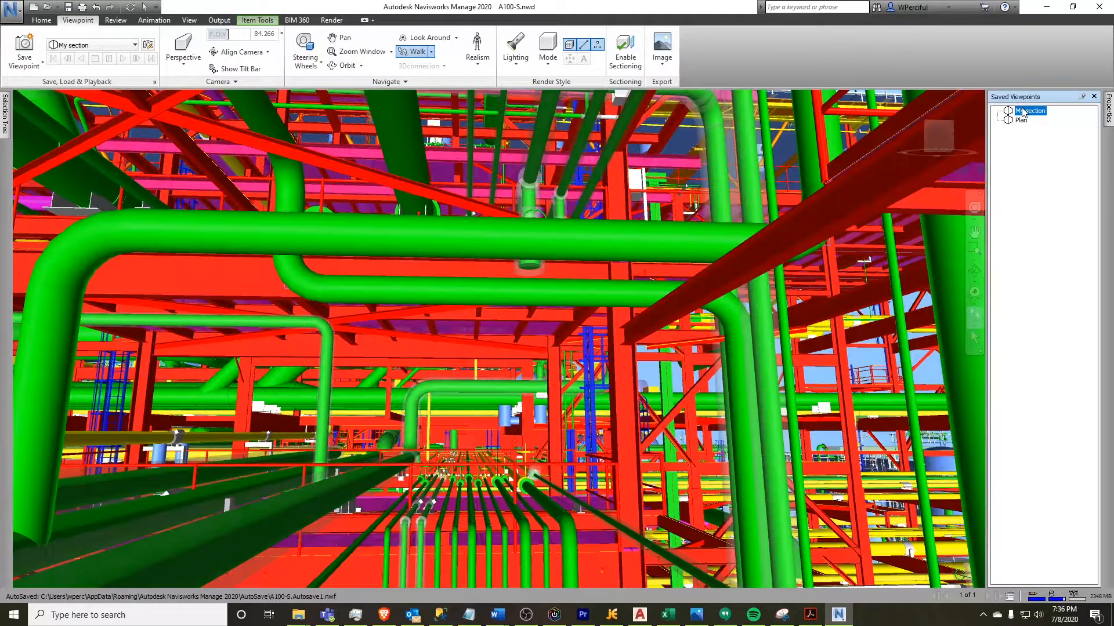
{"action": "key", "text": "Delete"}
{"action": "left_click", "coordinate": [1021, 113]}
{"action": "key", "text": "Delete"}
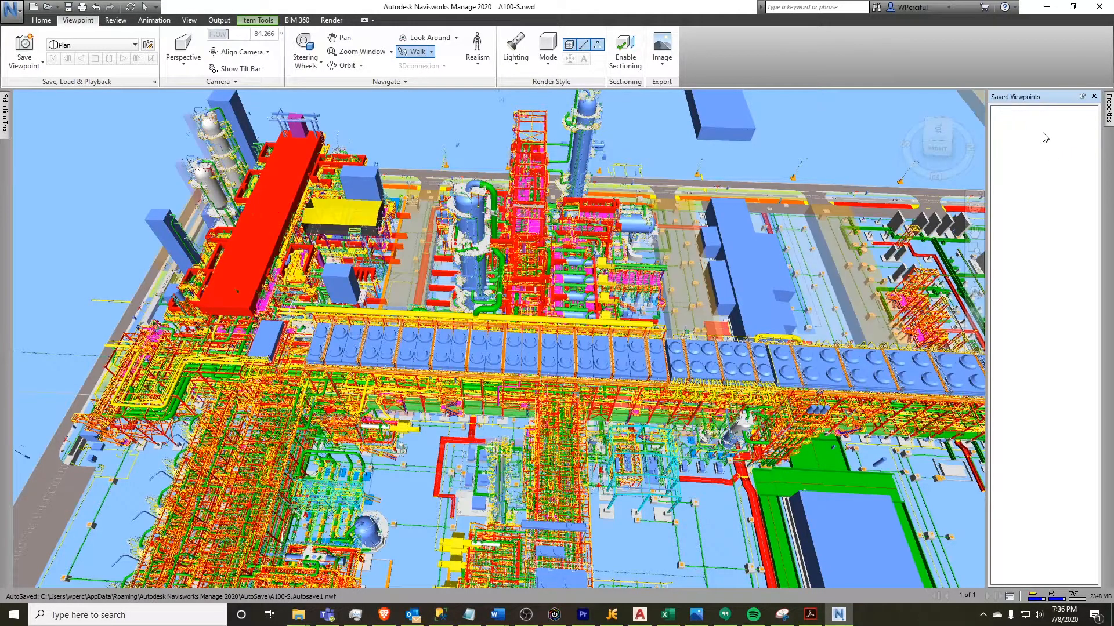
Import the My viewpoints file from the Desktop and restore the My section viewpoint
{"action": "right_click", "coordinate": [1027, 141]}
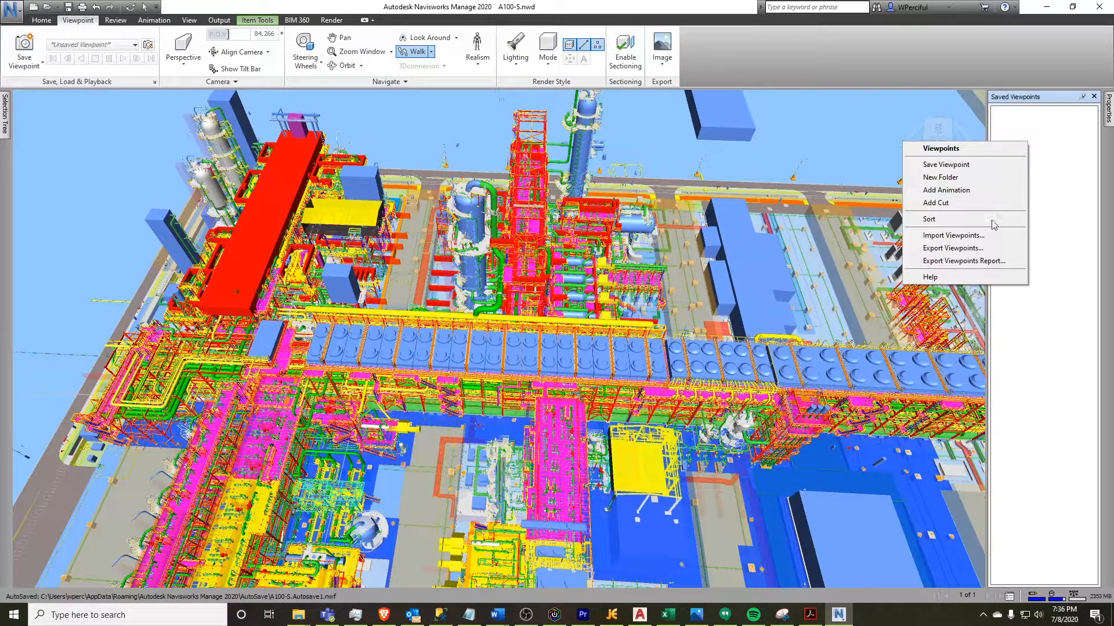
{"action": "left_click", "coordinate": [977, 236]}
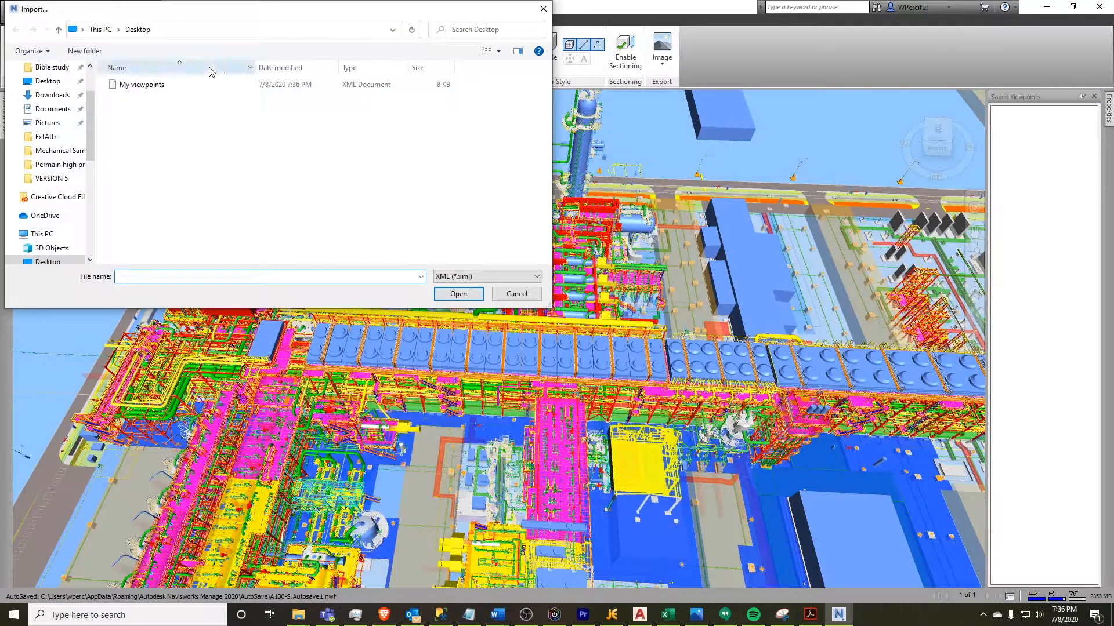
{"action": "left_click", "coordinate": [141, 84]}
{"action": "left_click", "coordinate": [458, 294]}
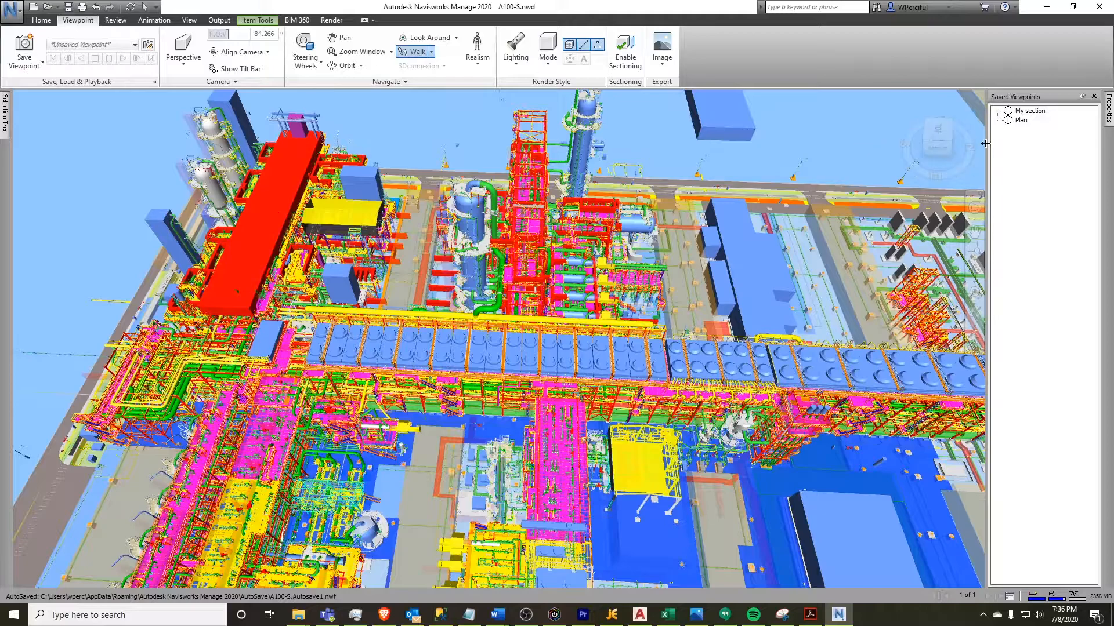
{"action": "left_click", "coordinate": [1027, 111]}
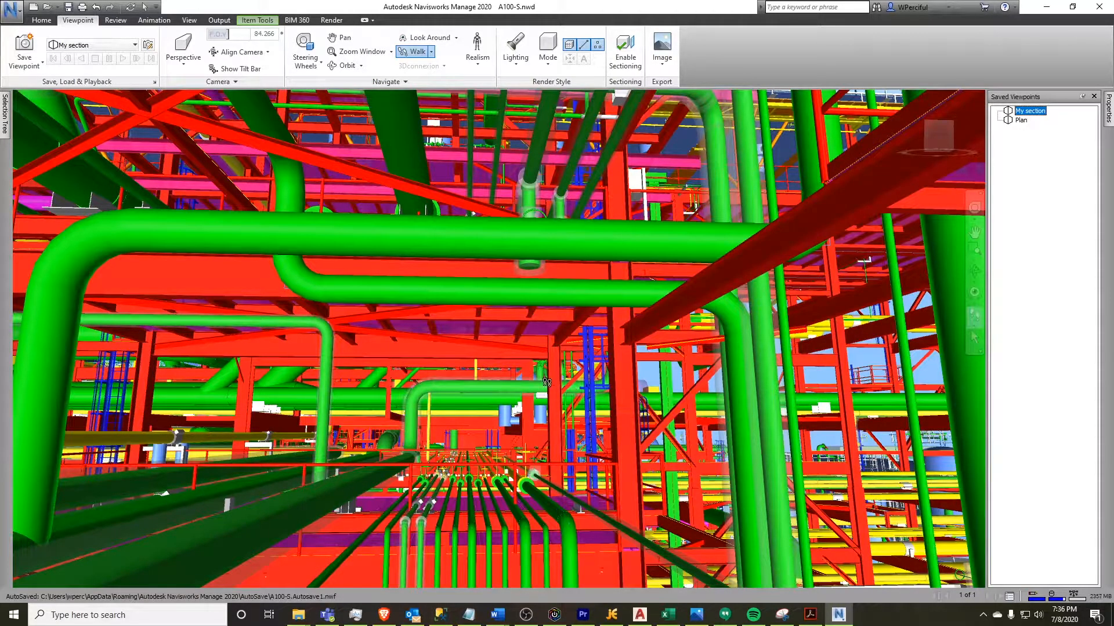
Set both the near and far clipping planes to Constrained in the file options
{"action": "left_click", "coordinate": [42, 20]}
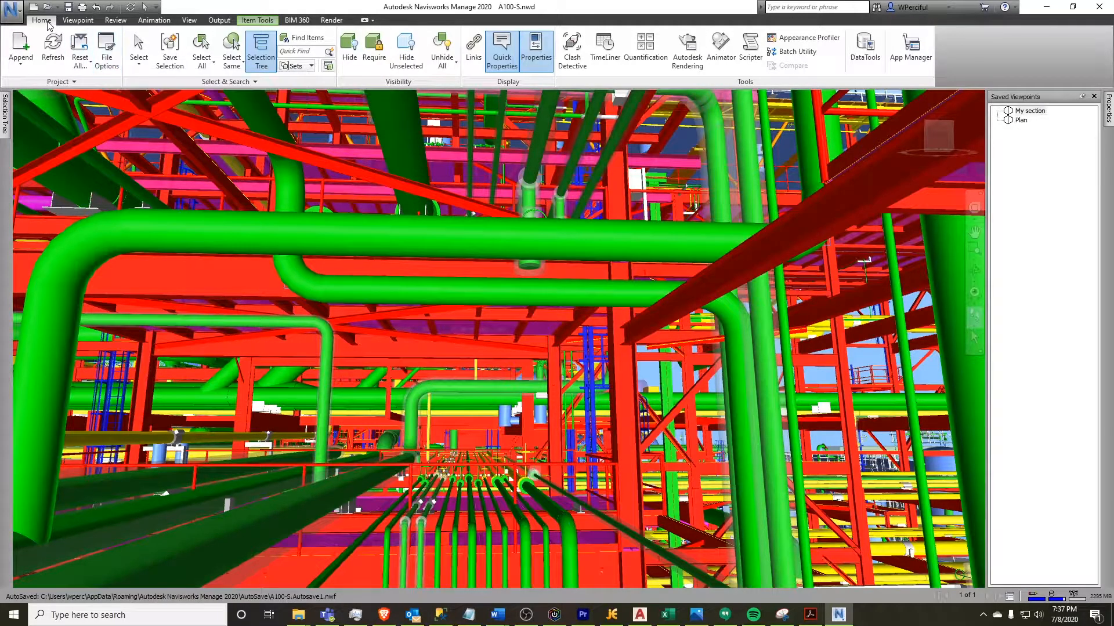
{"action": "left_click", "coordinate": [106, 50]}
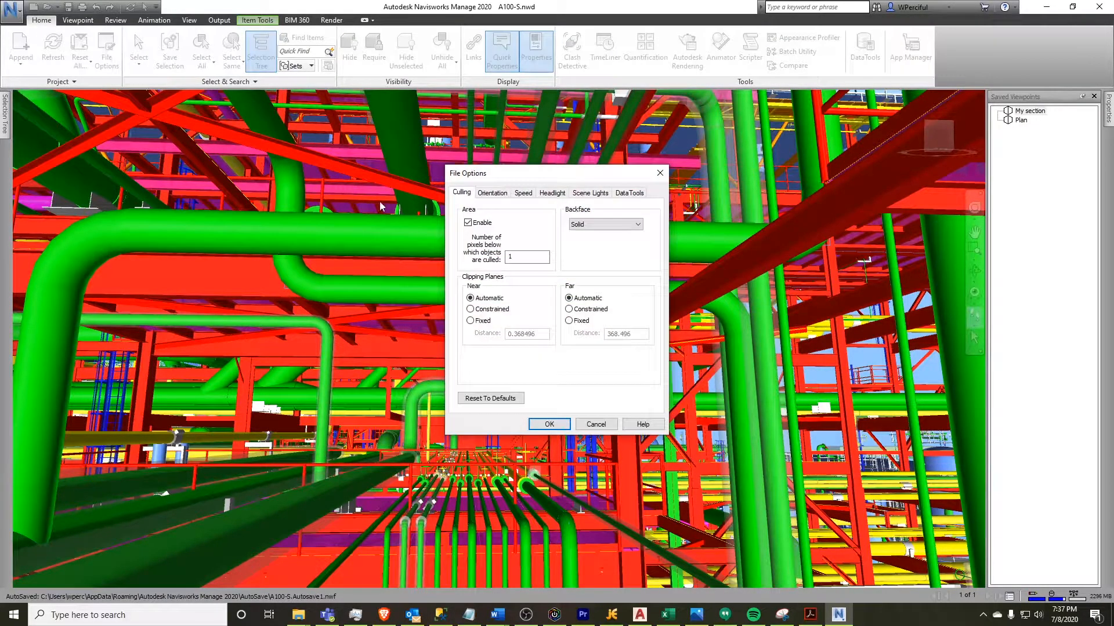
{"action": "left_click", "coordinate": [469, 309]}
{"action": "left_click", "coordinate": [571, 311]}
{"action": "left_click_drag", "start_coordinate": [636, 336], "coordinate": [549, 331]}
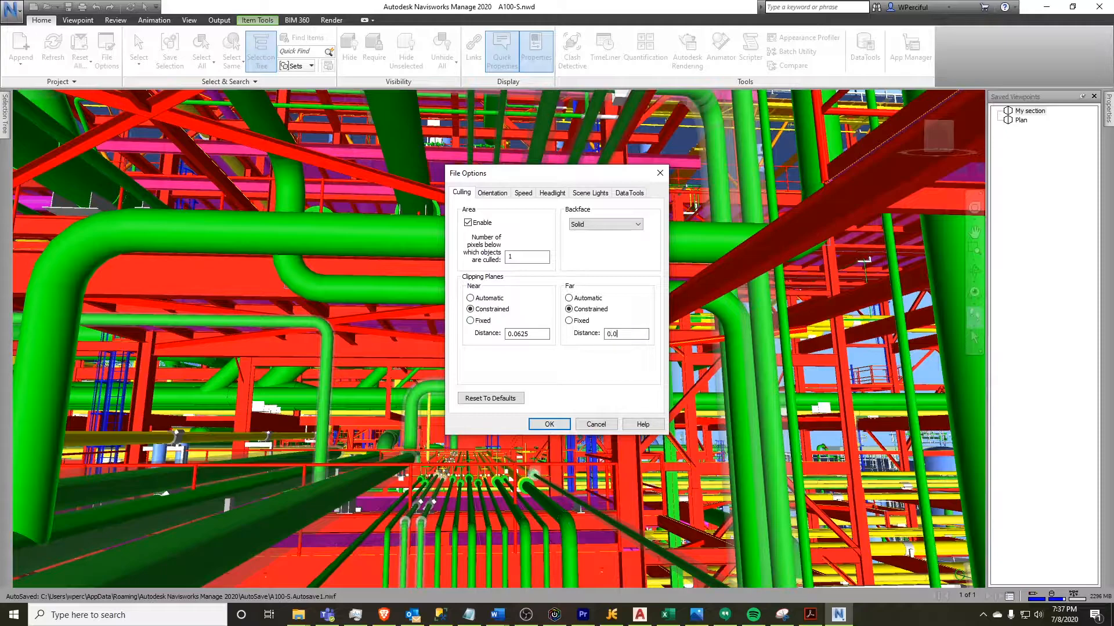
{"action": "left_click", "coordinate": [549, 424]}
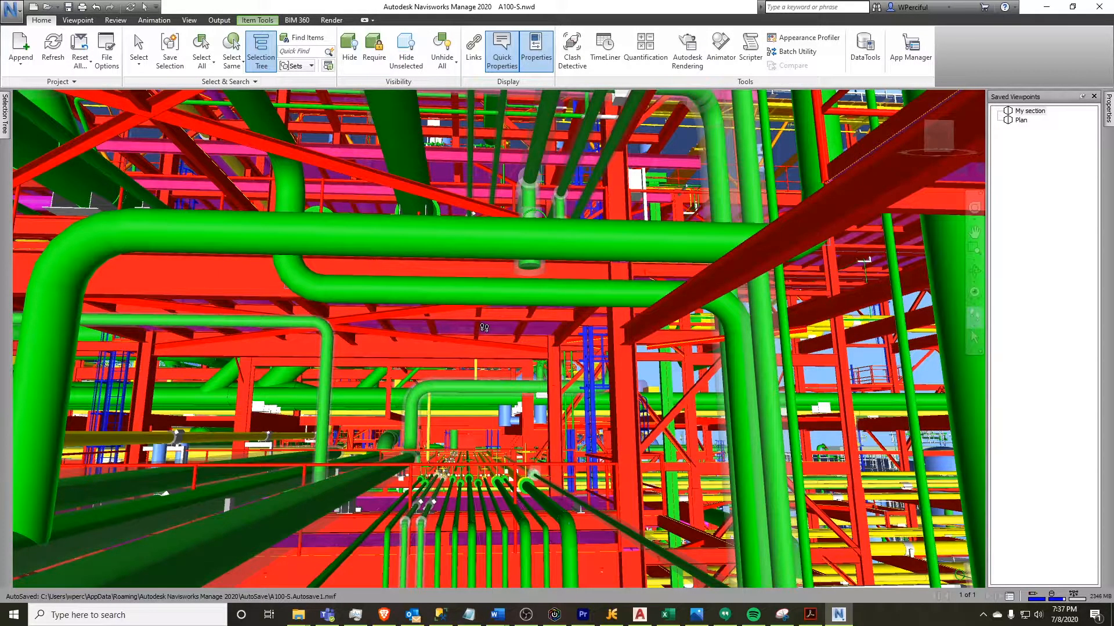
Walk closer beneath the pipes and enable sectioning in Box mode
{"action": "middle_click_drag", "start_coordinate": [497, 347], "coordinate": [508, 412]}
{"action": "left_click_drag", "start_coordinate": [523, 442], "coordinate": [468, 428]}
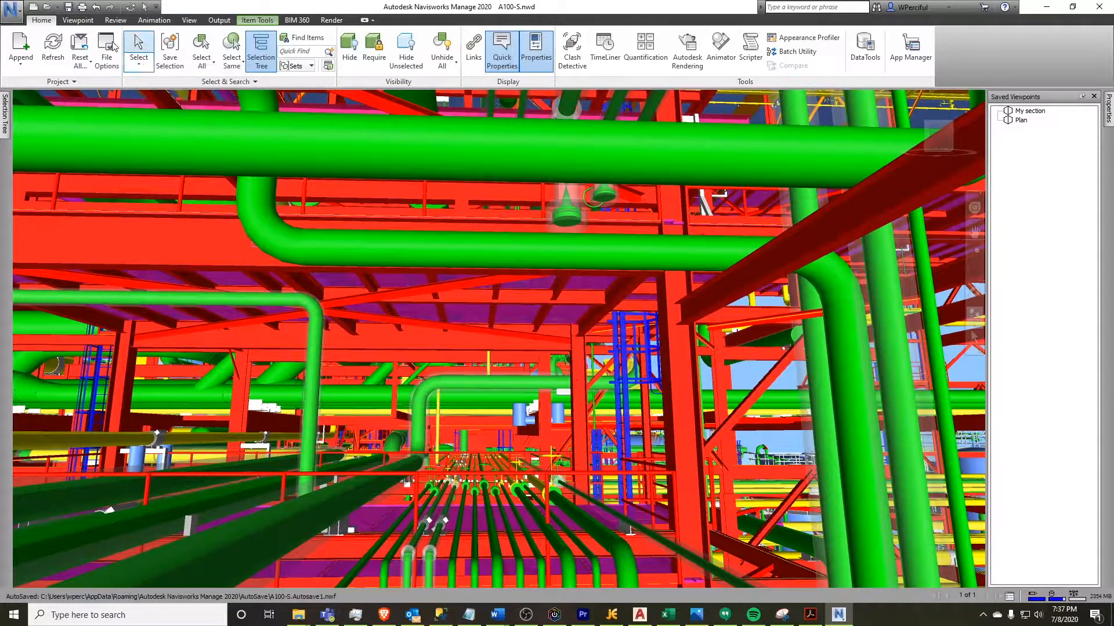
{"action": "left_click", "coordinate": [87, 20]}
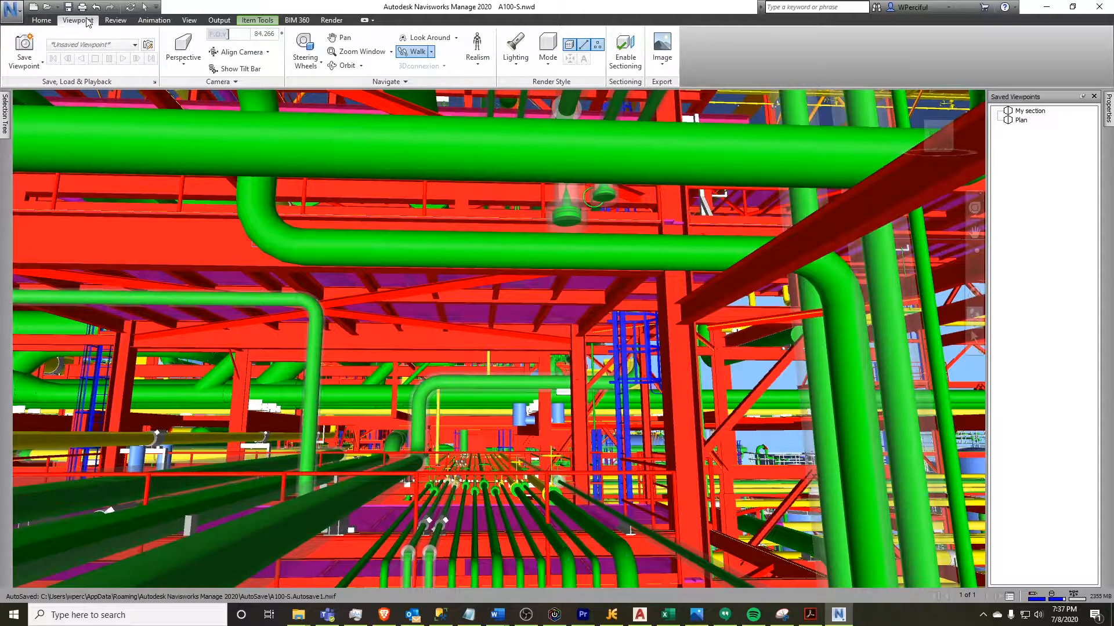
{"action": "left_click", "coordinate": [625, 46]}
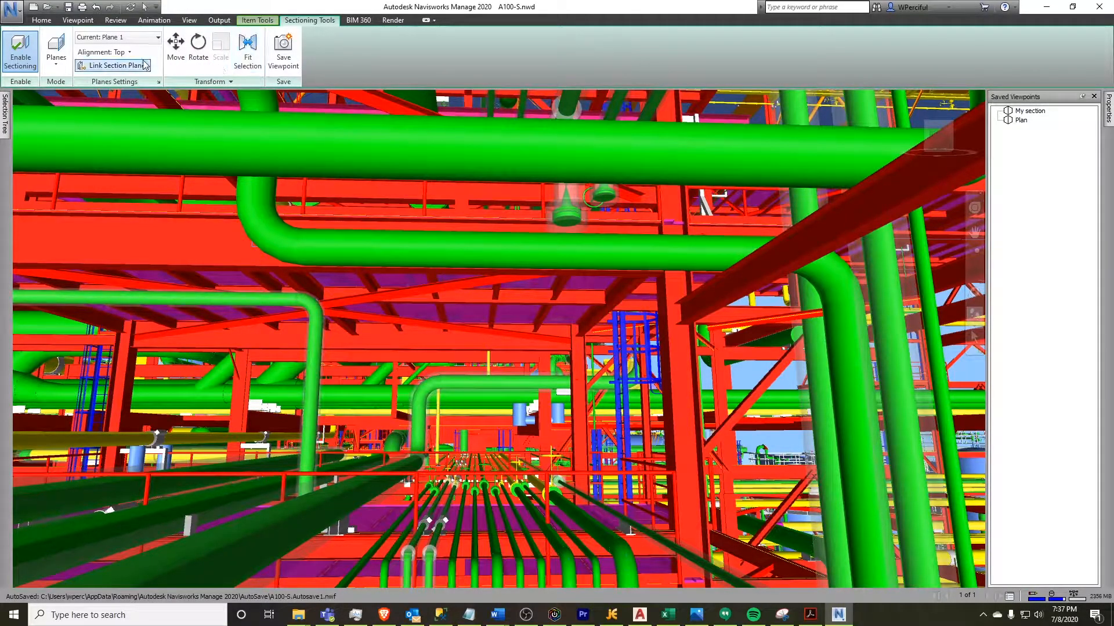
{"action": "left_click", "coordinate": [57, 66]}
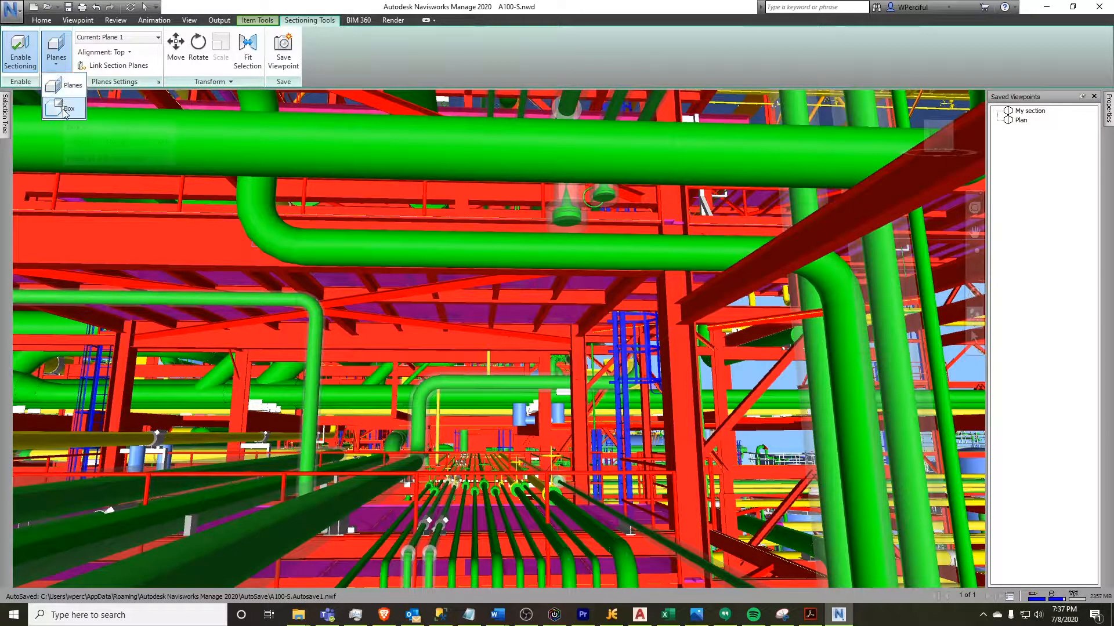
{"action": "left_click", "coordinate": [65, 110]}
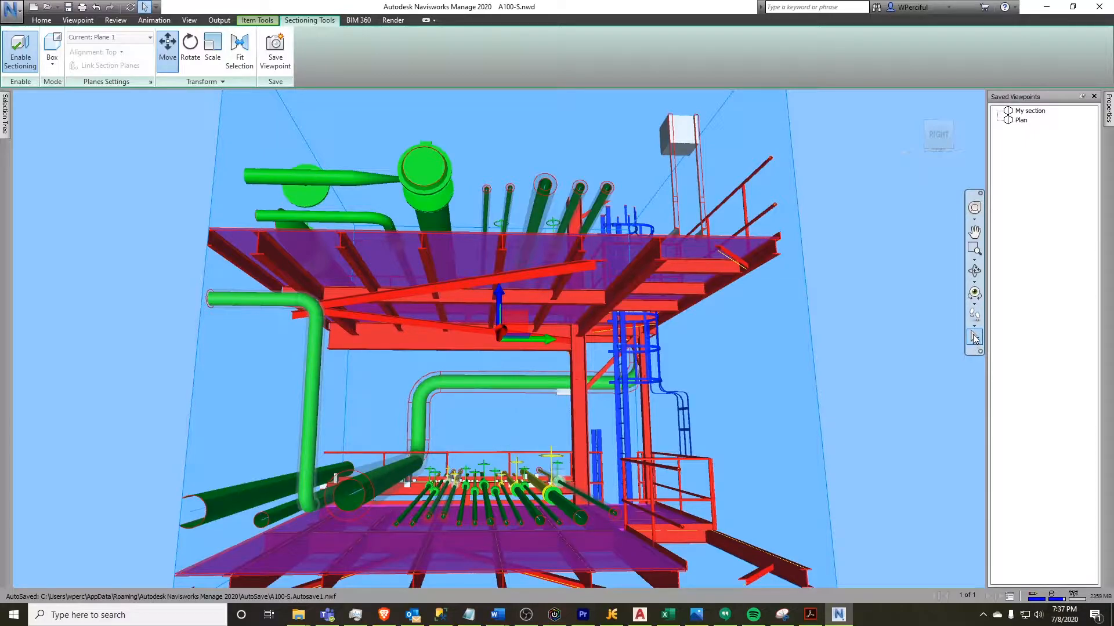
Try to move the section box with its gizmo and reorient the view using the ViewCube
{"action": "left_click", "coordinate": [538, 419]}
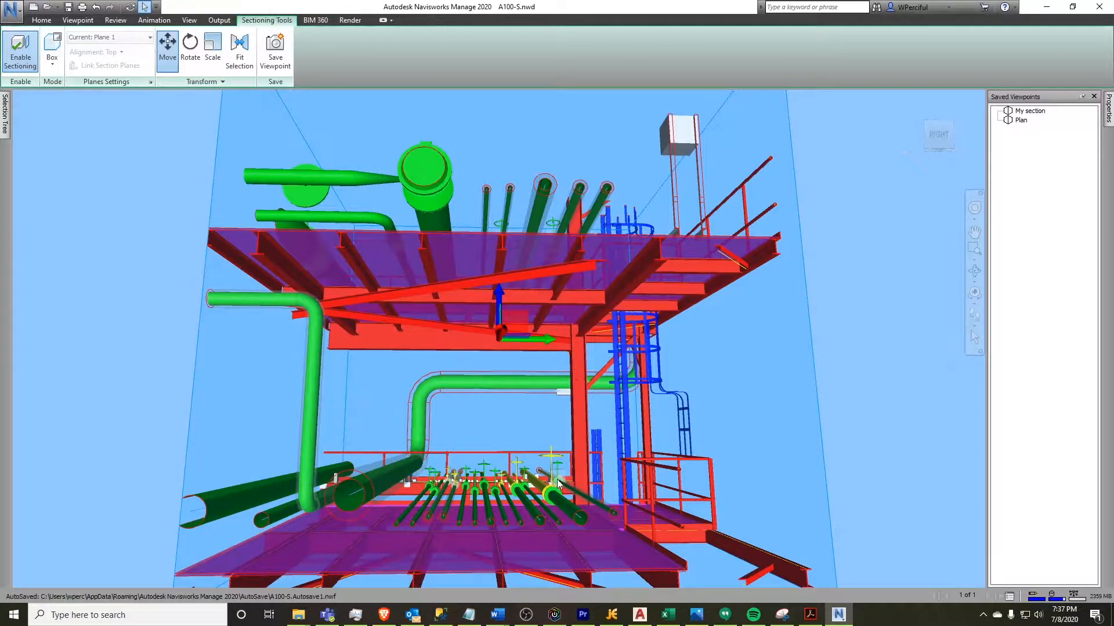
{"action": "middle_click_drag", "start_coordinate": [524, 348], "coordinate": [522, 359]}
{"action": "scroll", "coordinate": [512, 398], "scroll_direction": "up", "scroll_amount": 2}
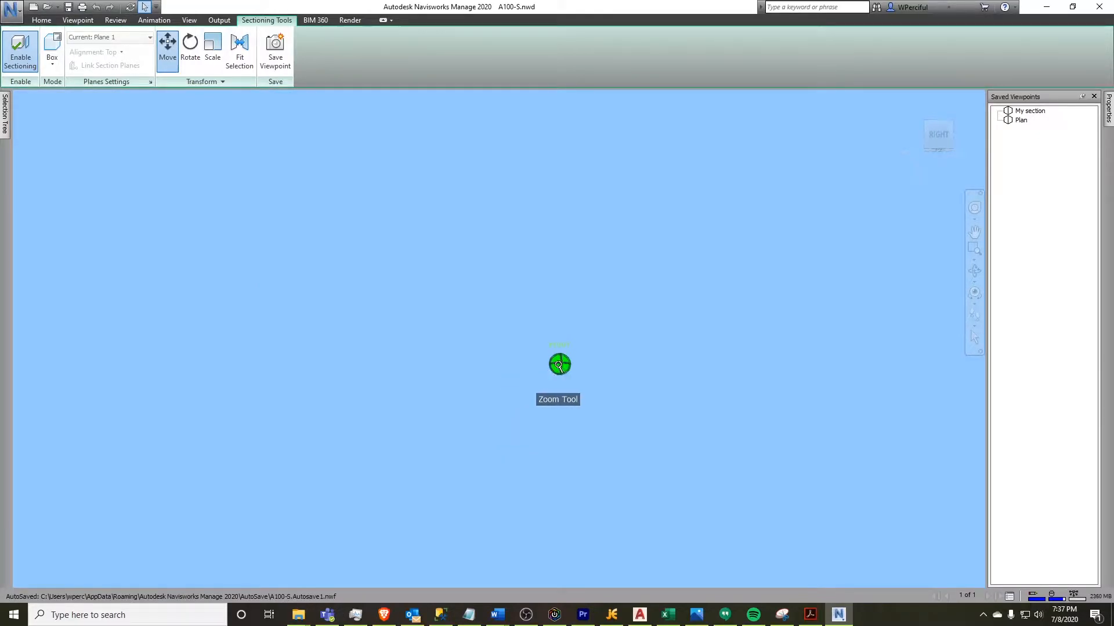
{"action": "scroll", "coordinate": [558, 366], "scroll_direction": "down", "scroll_amount": 1}
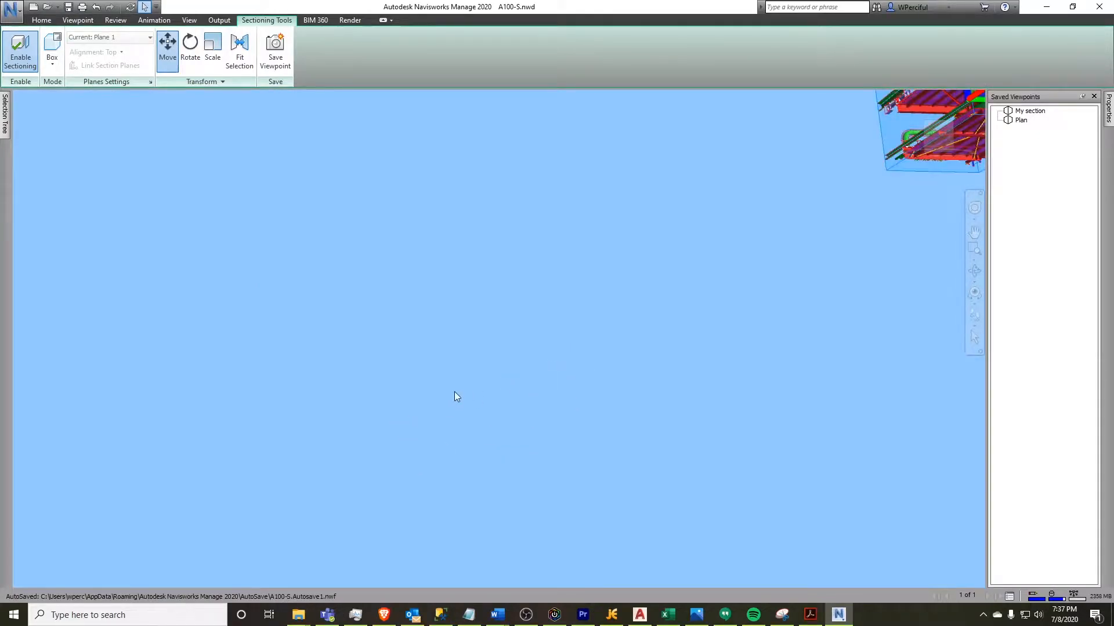
{"action": "middle_click_drag", "start_coordinate": [776, 249], "coordinate": [794, 219]}
{"action": "middle_click_drag", "start_coordinate": [756, 269], "coordinate": [770, 274]}
{"action": "left_click", "coordinate": [929, 134]}
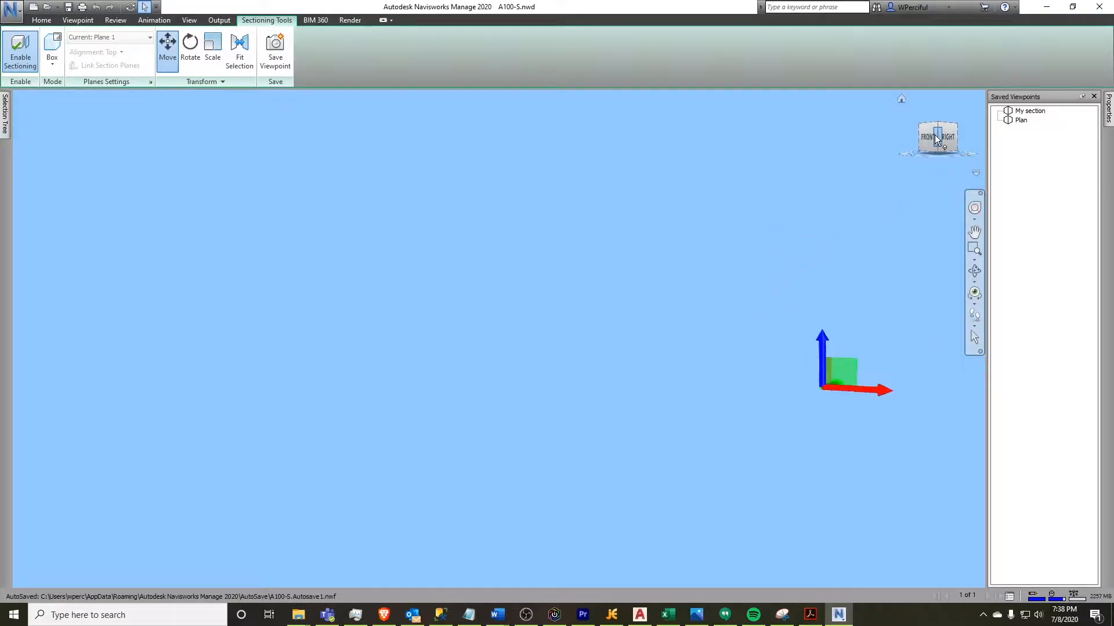
{"action": "left_click", "coordinate": [948, 137]}
{"action": "middle_click_drag", "start_coordinate": [921, 318], "coordinate": [748, 166]}
{"action": "scroll", "coordinate": [711, 321], "scroll_direction": "down", "scroll_amount": 3}
{"action": "scroll", "coordinate": [711, 321], "scroll_direction": "down", "scroll_amount": 3}
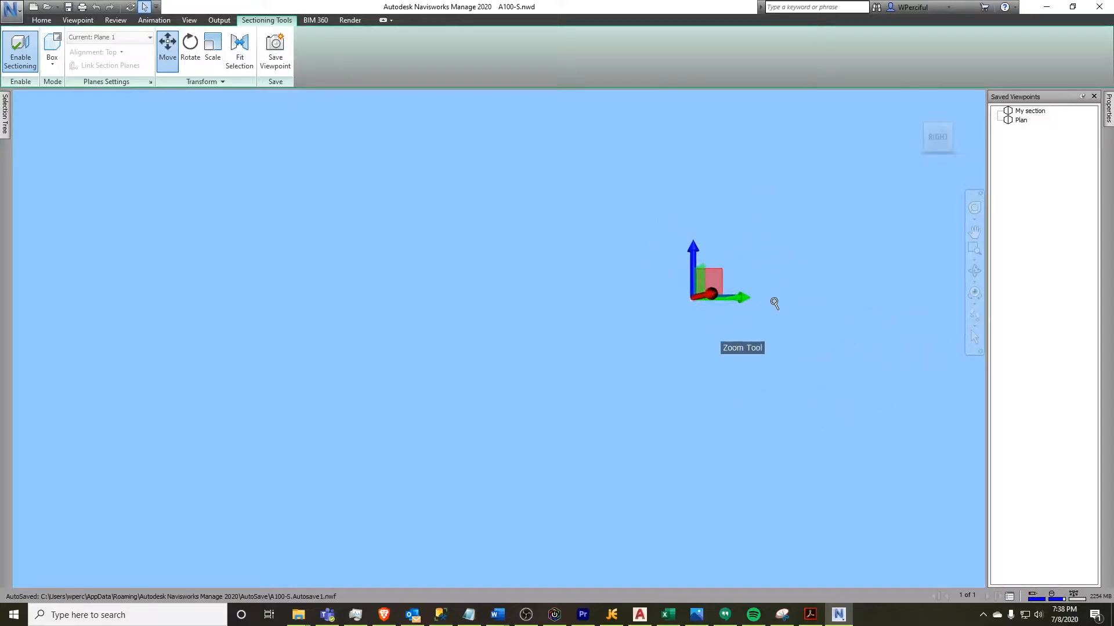
{"action": "left_click", "coordinate": [938, 116]}
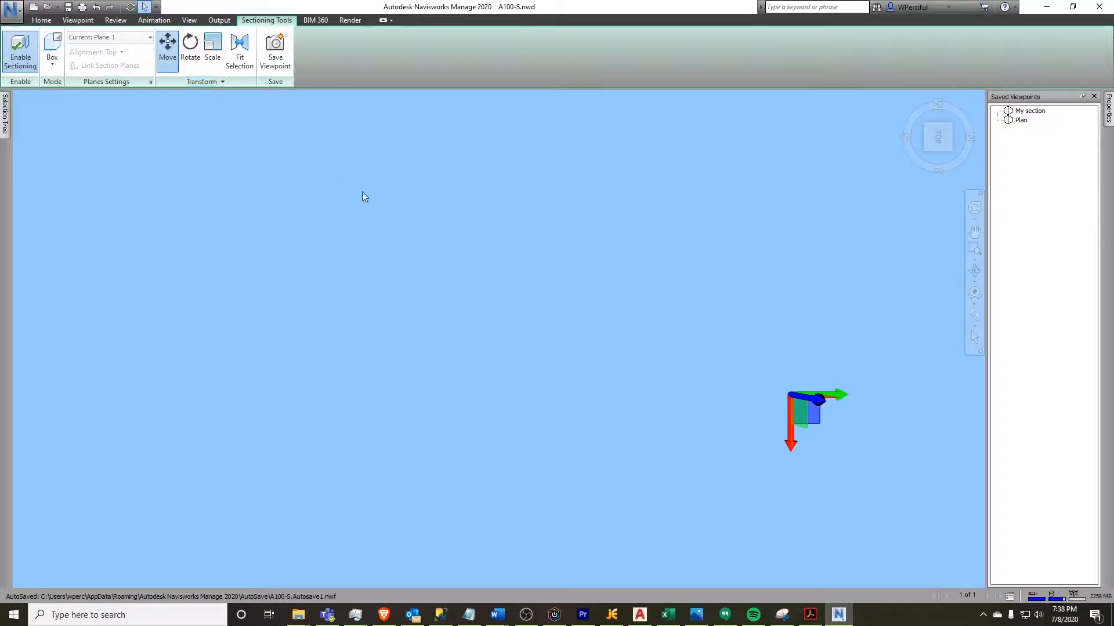
Turn off sectioning and restore the My section viewpoint
{"action": "left_click", "coordinate": [20, 51]}
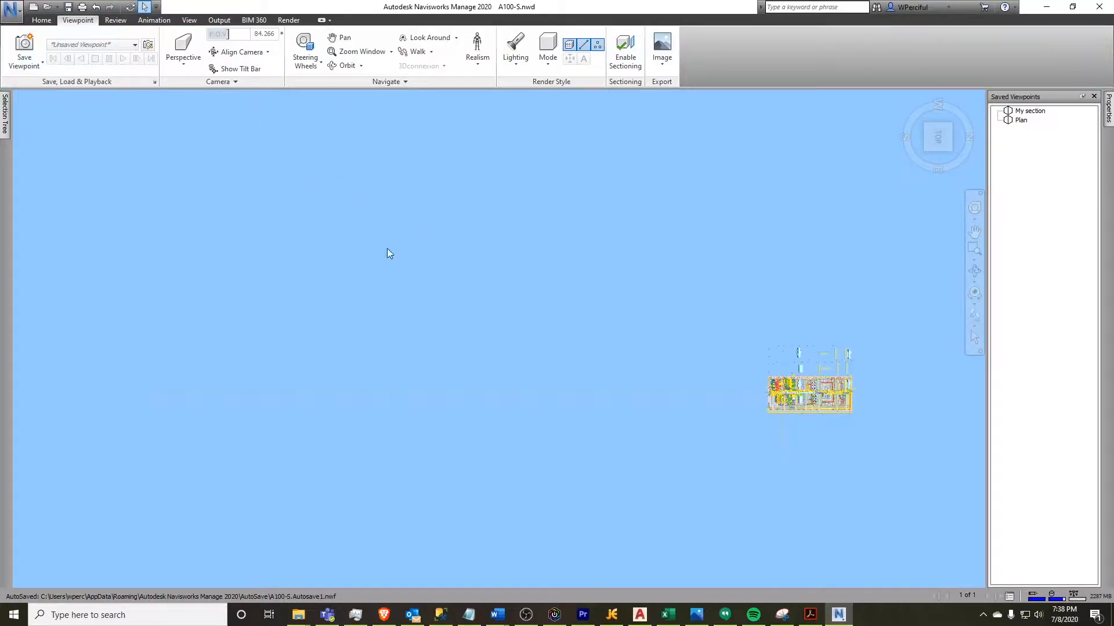
{"action": "left_click", "coordinate": [1029, 111]}
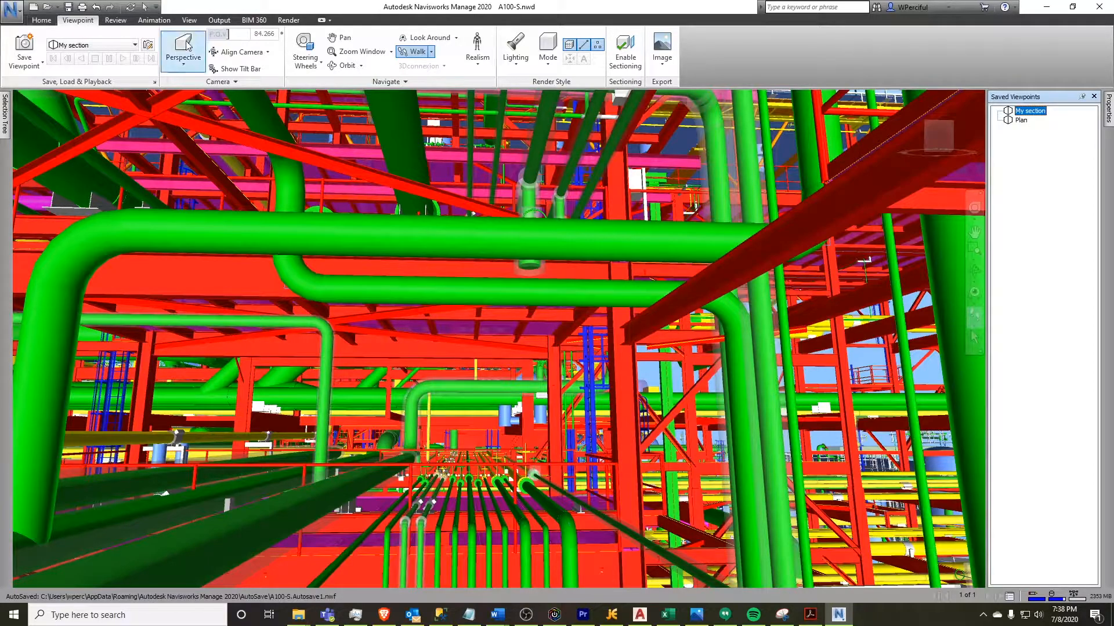
Enable sectioning again and switch the sectioning mode to Box
{"action": "left_click", "coordinate": [634, 59]}
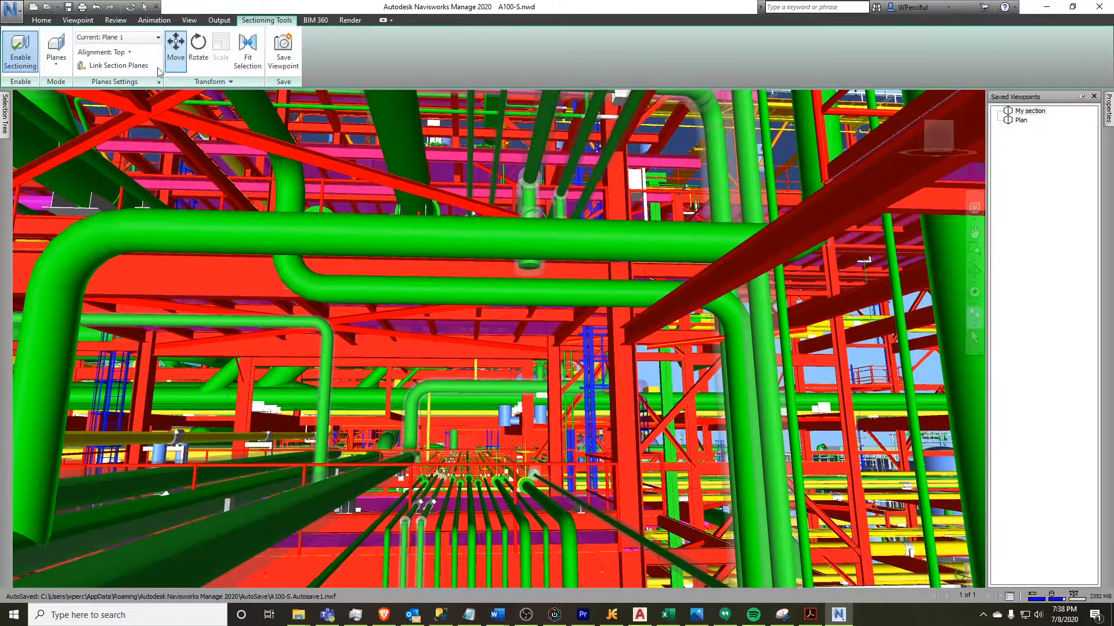
{"action": "left_click", "coordinate": [57, 58]}
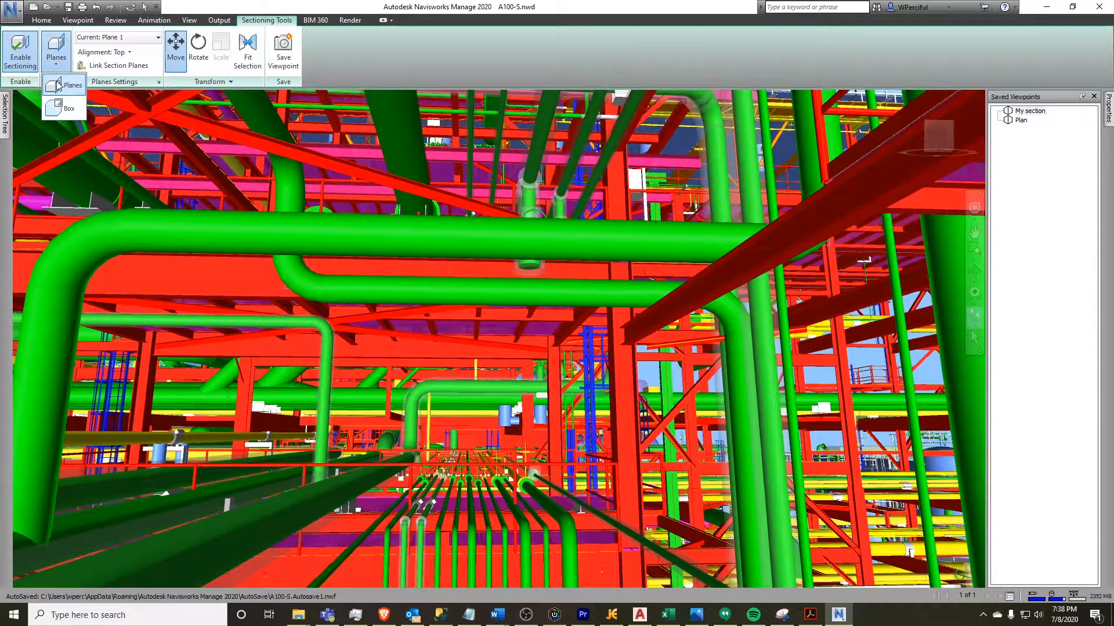
{"action": "left_click", "coordinate": [59, 110]}
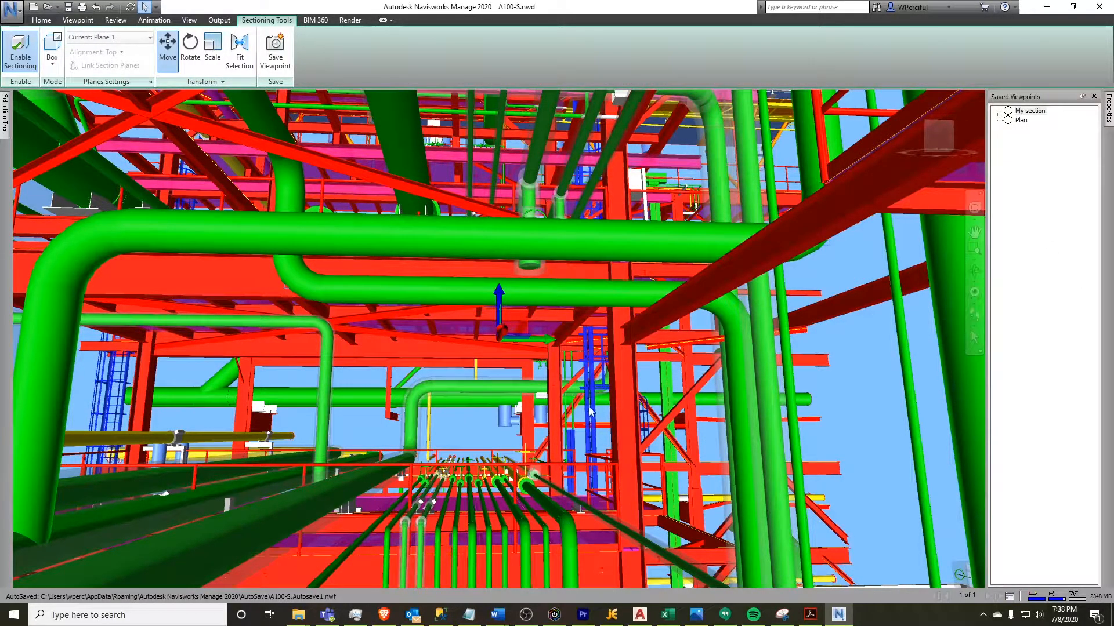
Move the section box along its vertical and horizontal axes with the Move gizmo
{"action": "scroll", "coordinate": [590, 410], "scroll_direction": "up", "scroll_amount": 3}
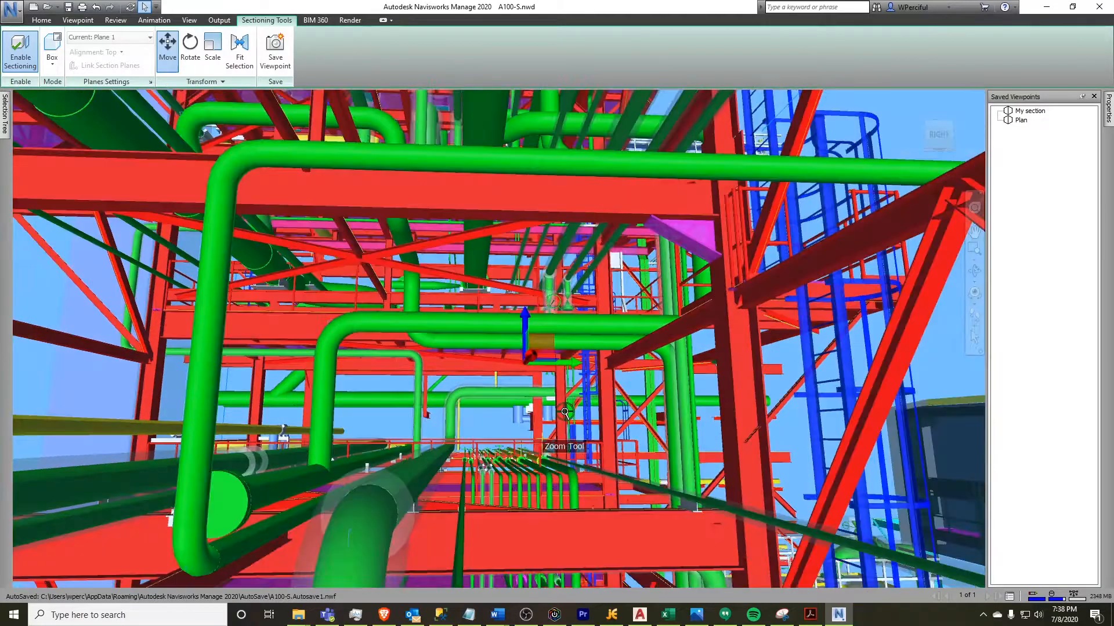
{"action": "scroll", "coordinate": [565, 412], "scroll_direction": "down", "scroll_amount": 6}
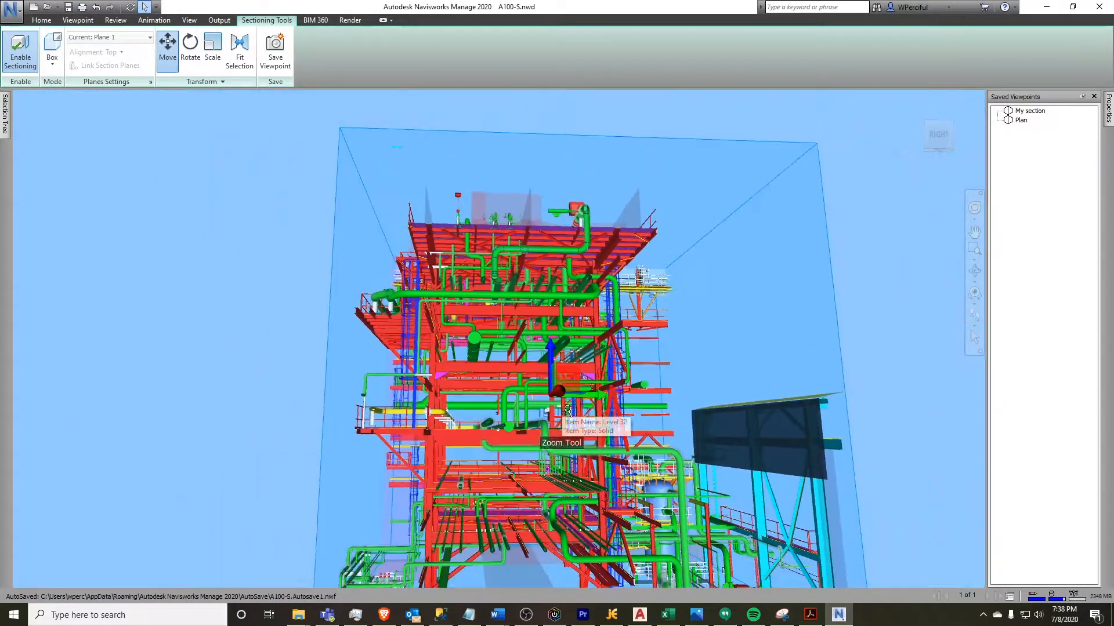
{"action": "scroll", "coordinate": [566, 410], "scroll_direction": "down", "scroll_amount": 3}
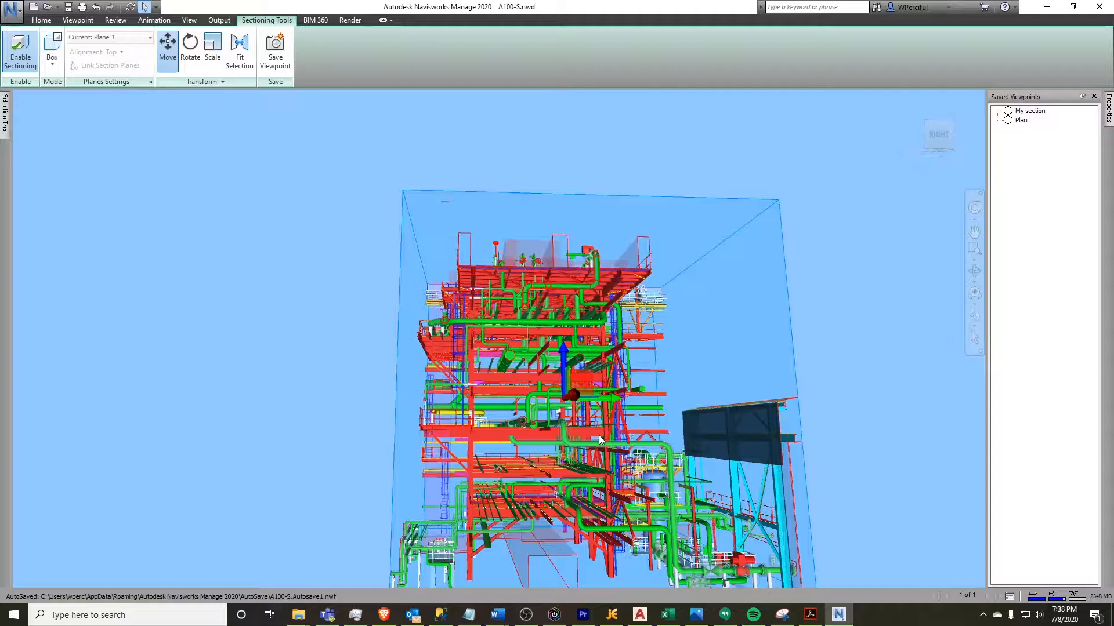
{"action": "middle_click_drag", "start_coordinate": [666, 466], "coordinate": [574, 419]}
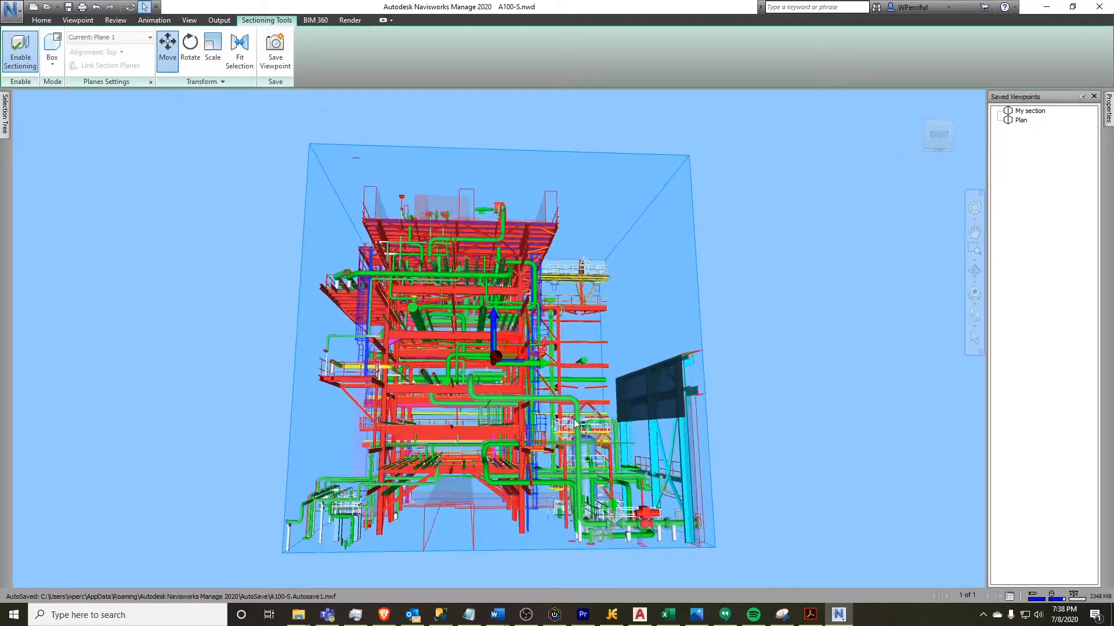
{"action": "scroll", "coordinate": [574, 422], "scroll_direction": "down", "scroll_amount": 3}
{"action": "left_click", "coordinate": [974, 315]}
{"action": "left_click_drag", "start_coordinate": [529, 348], "coordinate": [528, 358]}
{"action": "middle_click_drag", "start_coordinate": [528, 357], "coordinate": [554, 427]}
{"action": "scroll", "coordinate": [529, 494], "scroll_direction": "up", "scroll_amount": 5}
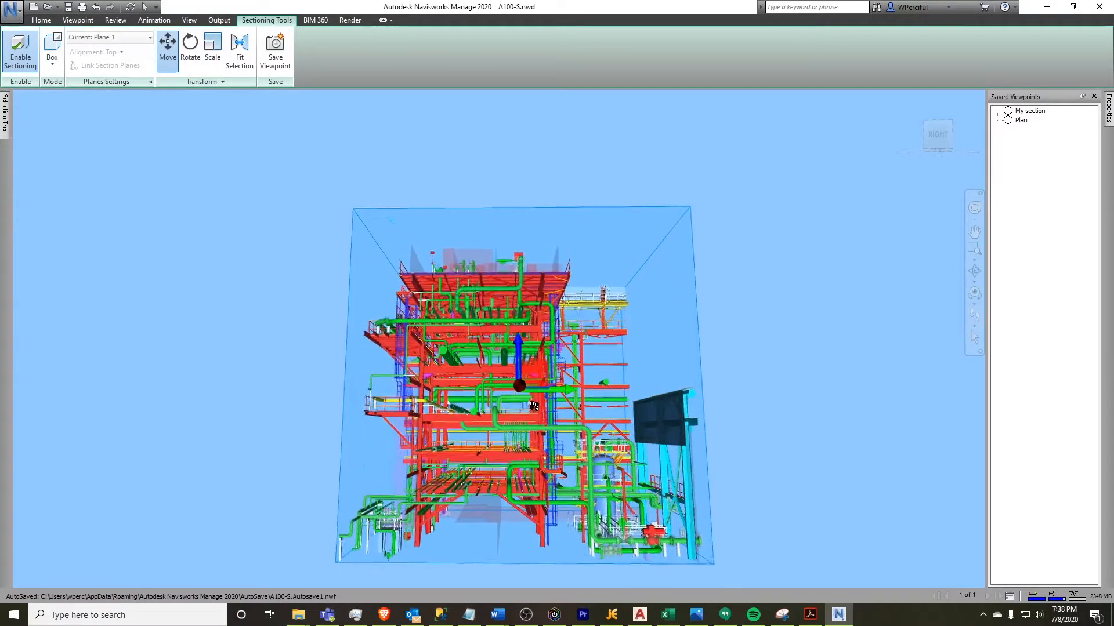
{"action": "scroll", "coordinate": [534, 405], "scroll_direction": "up", "scroll_amount": 3}
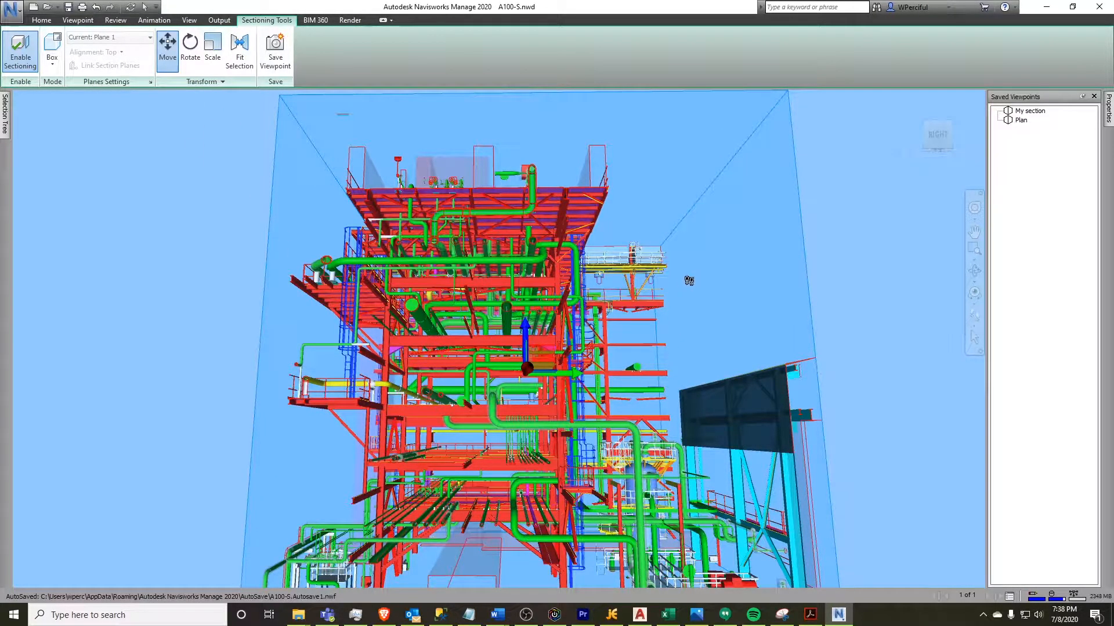
{"action": "left_click_drag", "start_coordinate": [544, 356], "coordinate": [522, 375]}
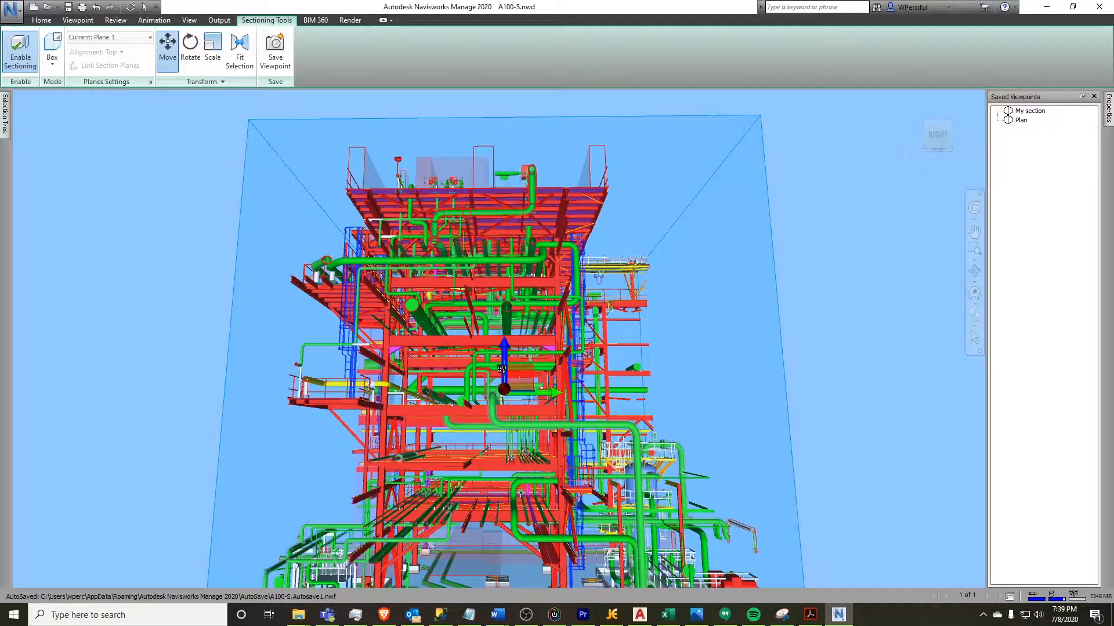
{"action": "left_click_drag", "start_coordinate": [520, 376], "coordinate": [504, 342]}
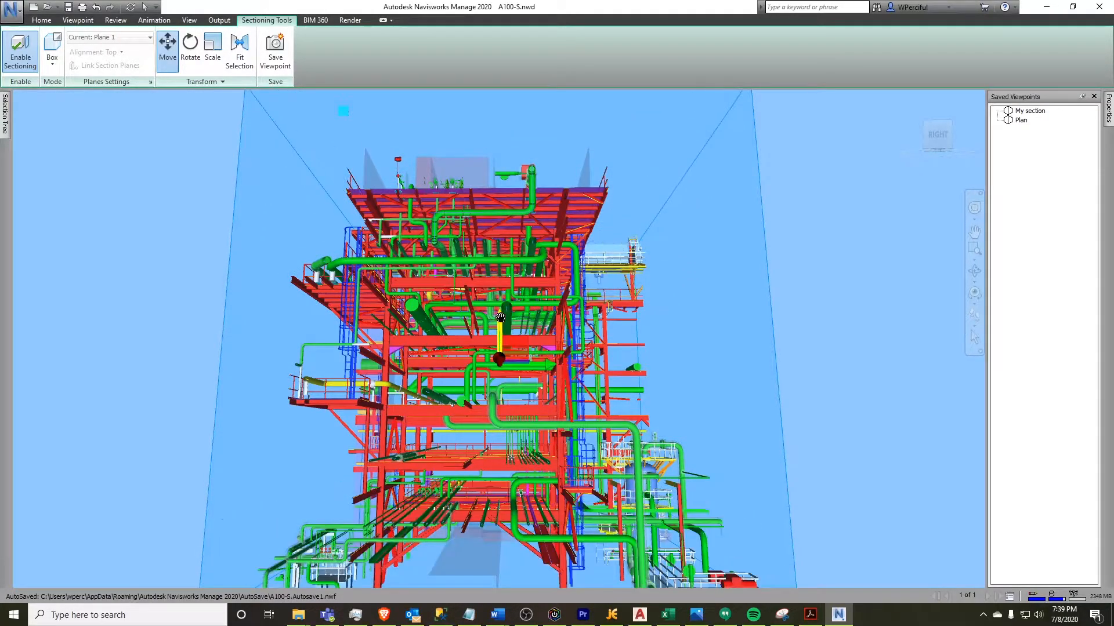
{"action": "left_click_drag", "start_coordinate": [564, 366], "coordinate": [515, 365]}
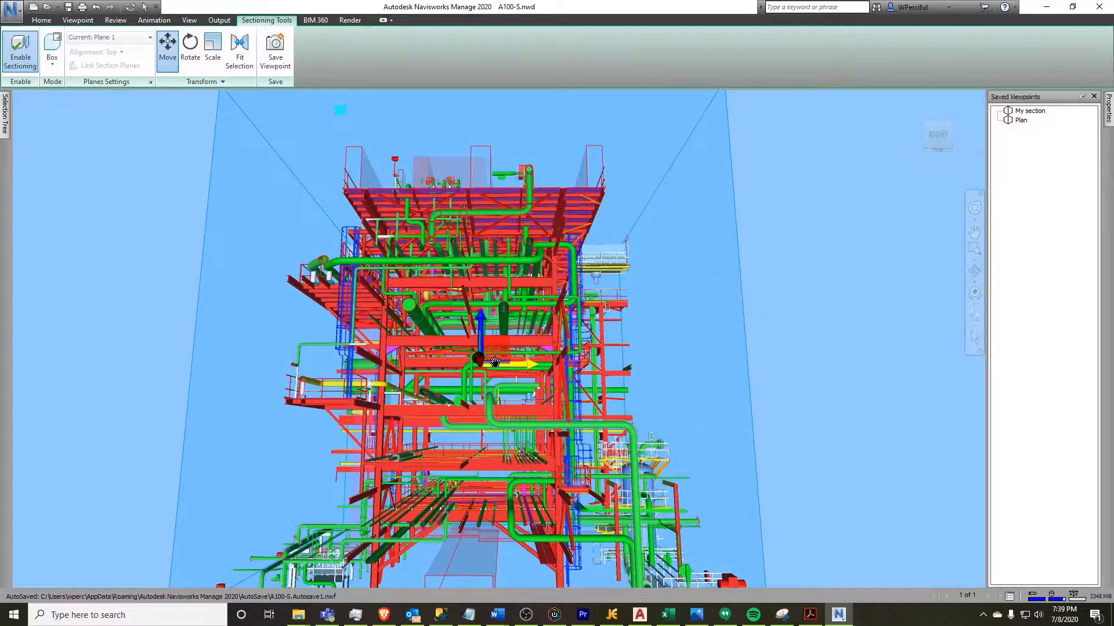
Rotate the section box slightly with the Rotate gizmo and switch to the Scale transform
{"action": "left_click", "coordinate": [189, 47]}
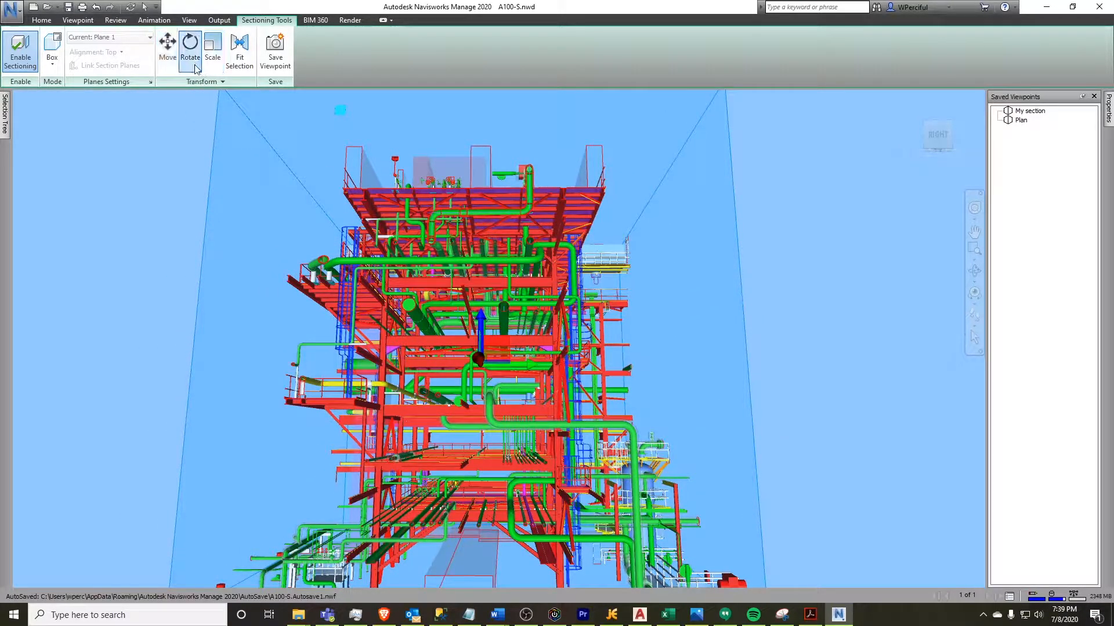
{"action": "mouse_move", "coordinate": [499, 313]}
{"action": "left_mouse_down"}
{"action": "mouse_move", "coordinate": [413, 347]}
{"action": "mouse_move", "coordinate": [414, 320]}
{"action": "mouse_move", "coordinate": [446, 345]}
{"action": "mouse_move", "coordinate": [518, 344]}
{"action": "mouse_move", "coordinate": [506, 319]}
{"action": "left_mouse_up"}
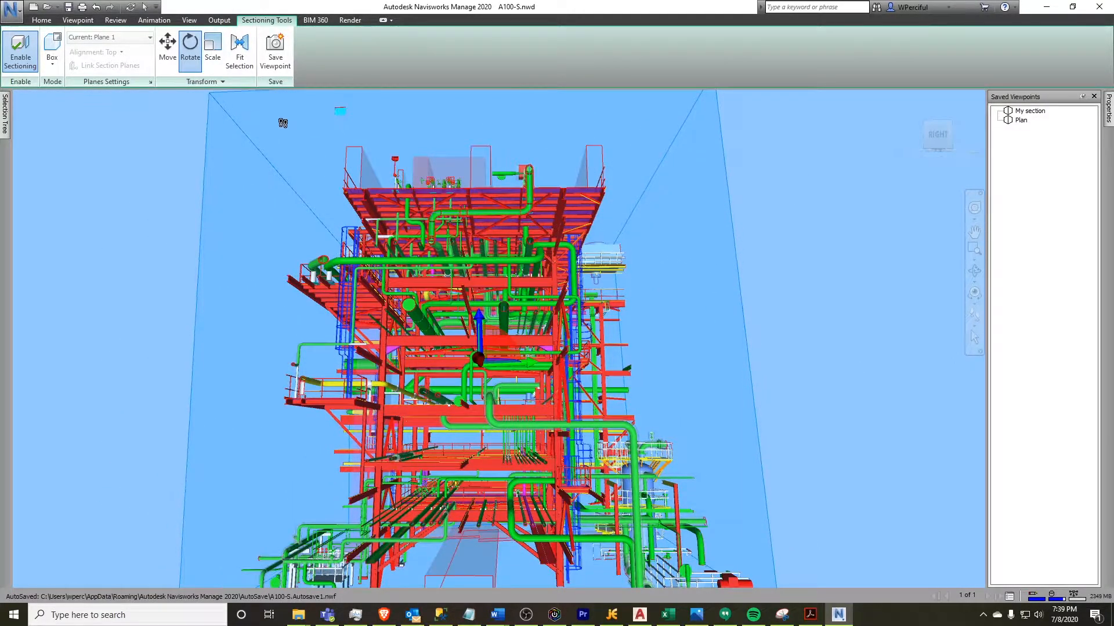
{"action": "left_click", "coordinate": [212, 50]}
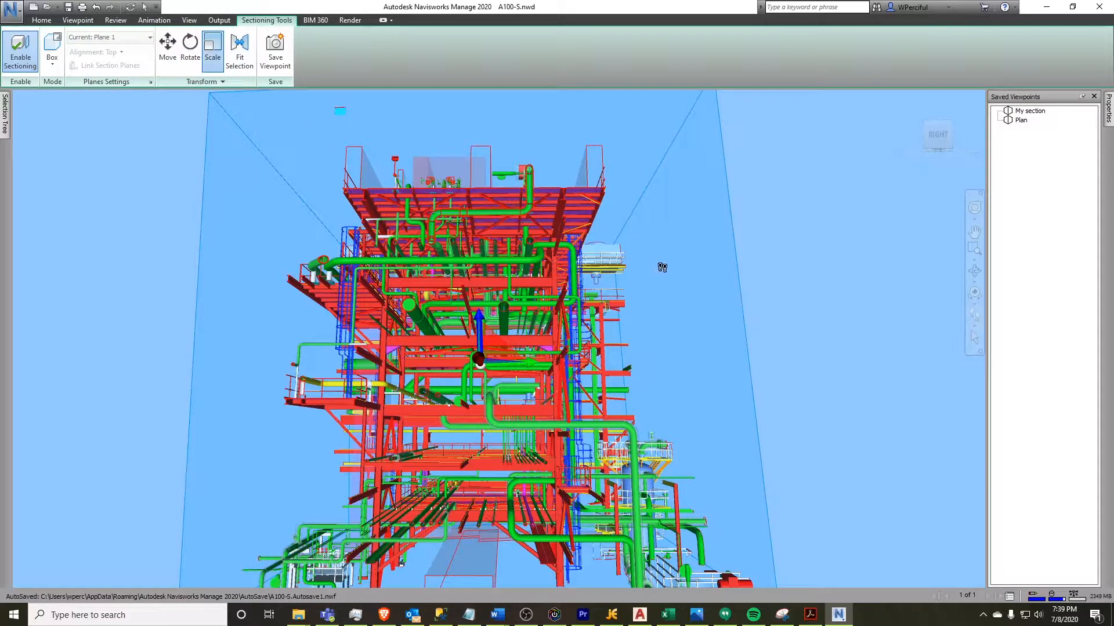
Restore the My section viewpoint and enable sectioning in Box mode
{"action": "left_click", "coordinate": [1029, 112]}
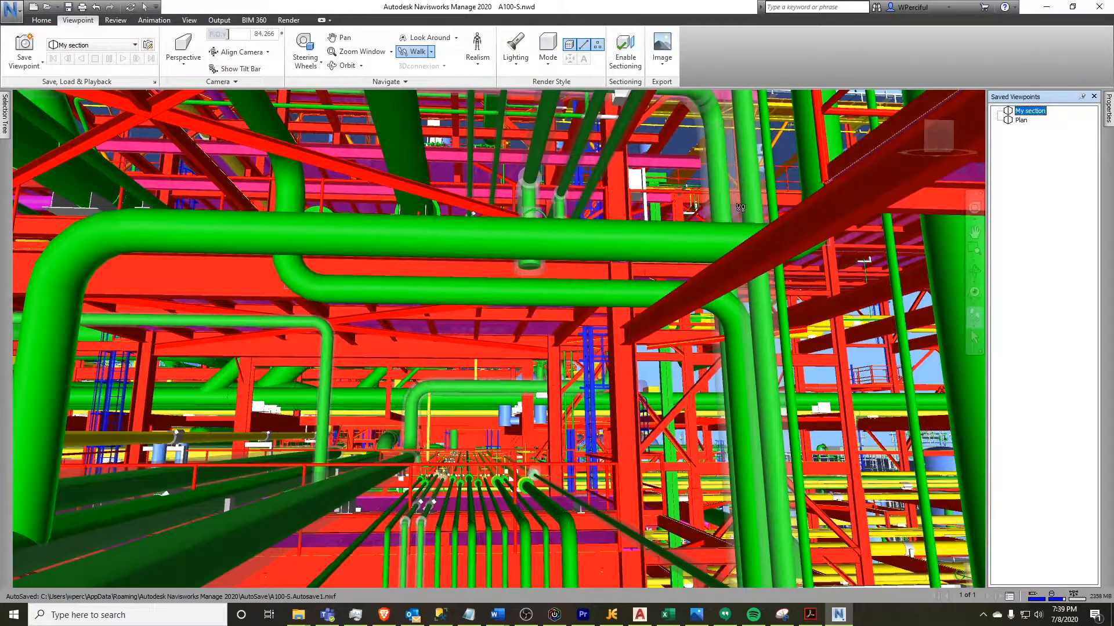
{"action": "left_click", "coordinate": [625, 50]}
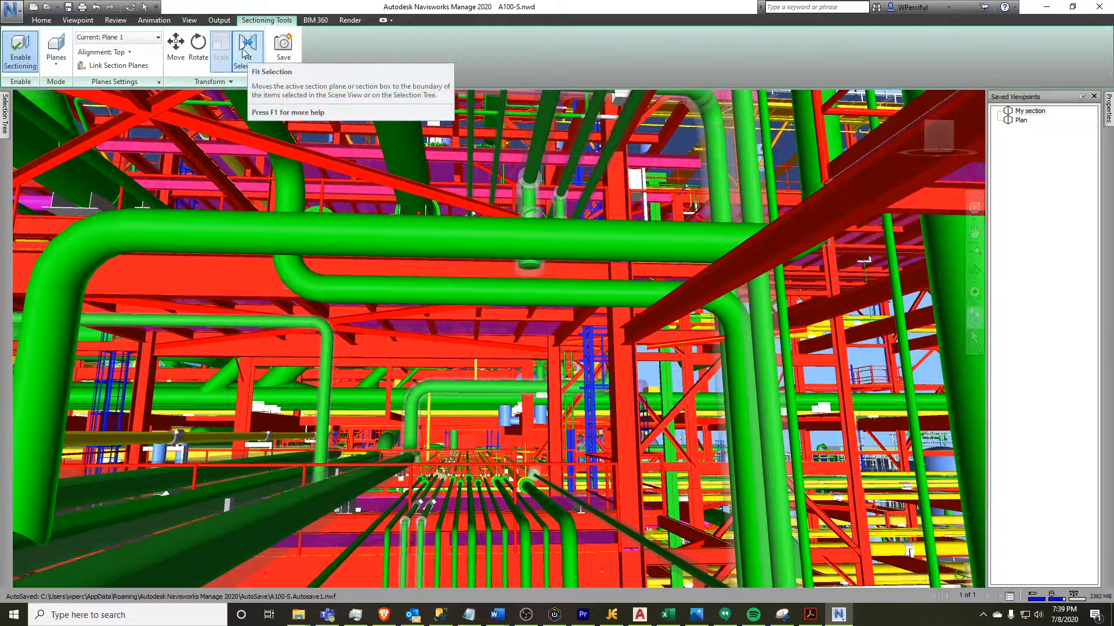
{"action": "left_click", "coordinate": [56, 58]}
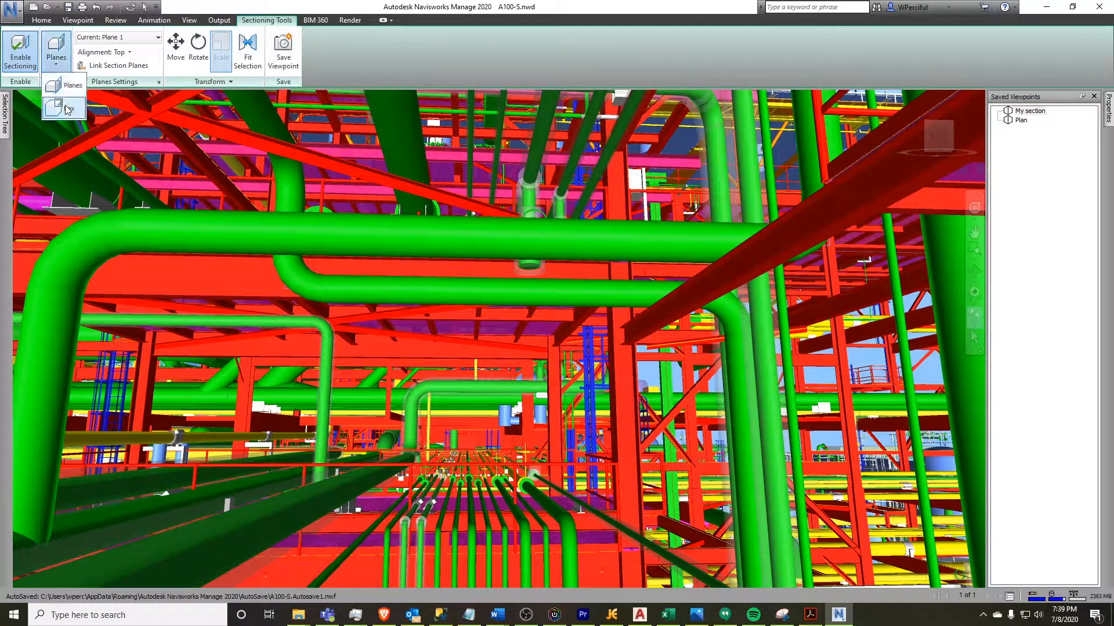
{"action": "left_click", "coordinate": [66, 110]}
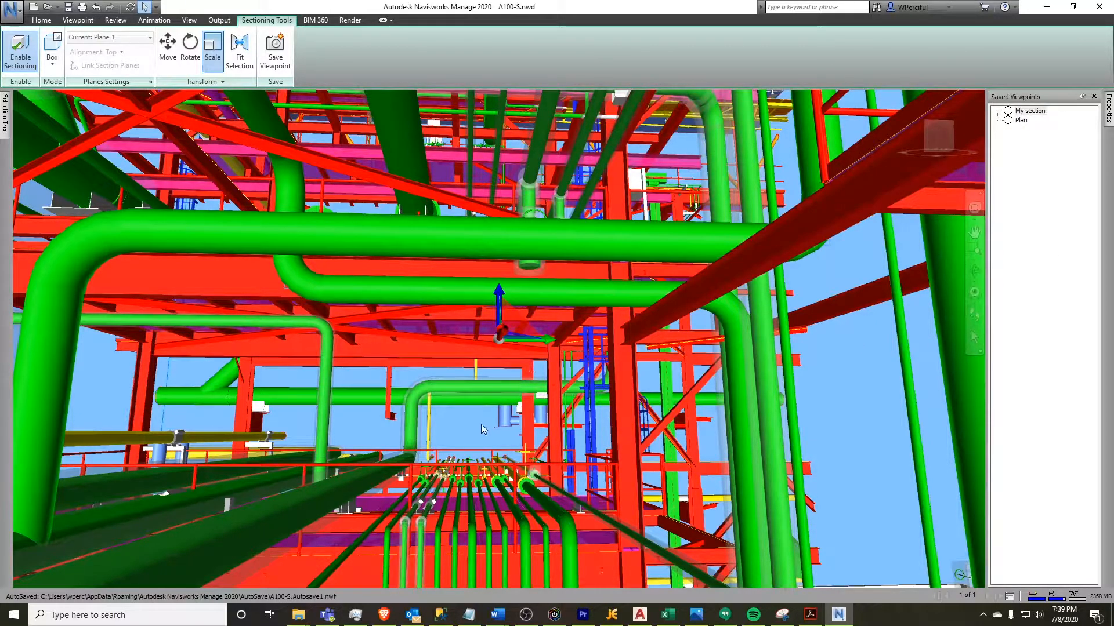
Scale the section box down vertically with the Scale gizmo to clip the plant
{"action": "scroll", "coordinate": [482, 427], "scroll_direction": "down", "scroll_amount": 10}
{"action": "scroll", "coordinate": [482, 427], "scroll_direction": "up", "scroll_amount": 5}
{"action": "scroll", "coordinate": [481, 427], "scroll_direction": "down", "scroll_amount": 2}
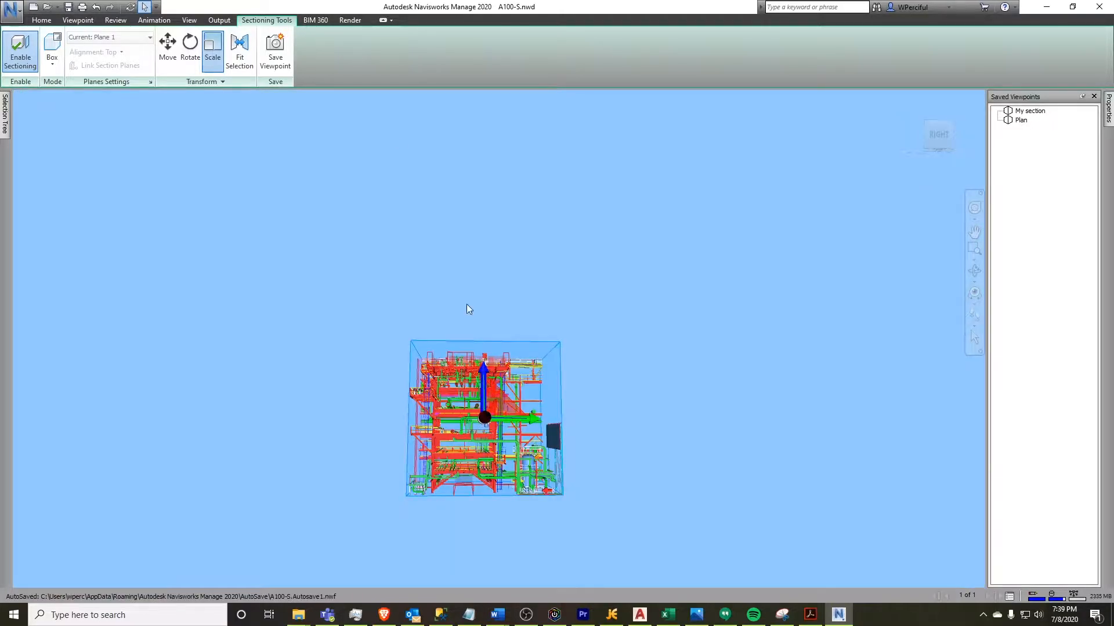
{"action": "left_click", "coordinate": [212, 51]}
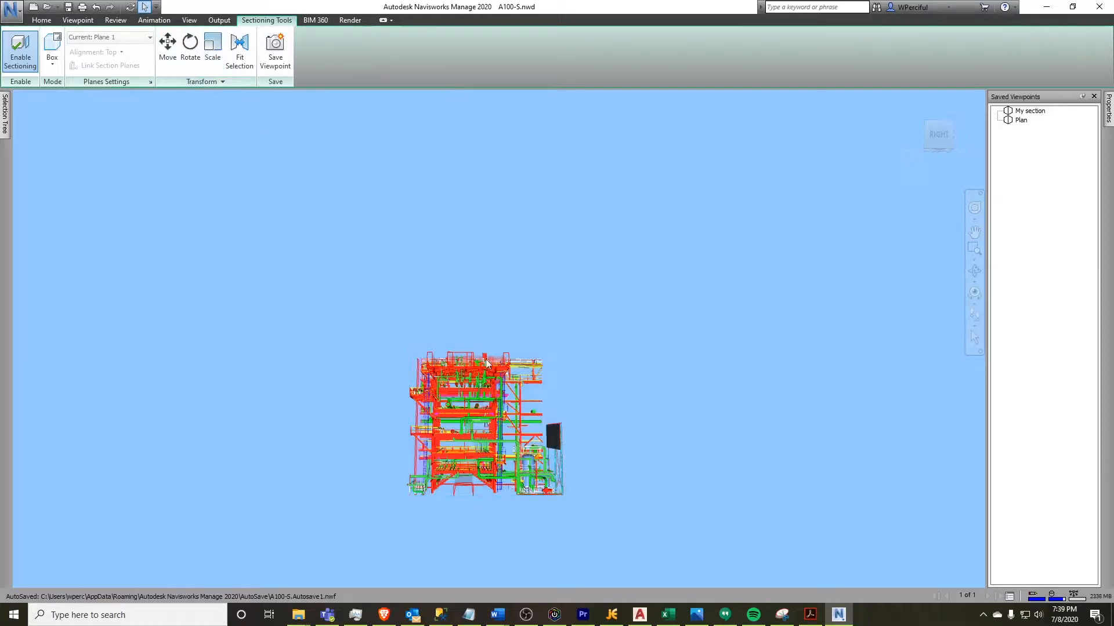
{"action": "left_click", "coordinate": [212, 51]}
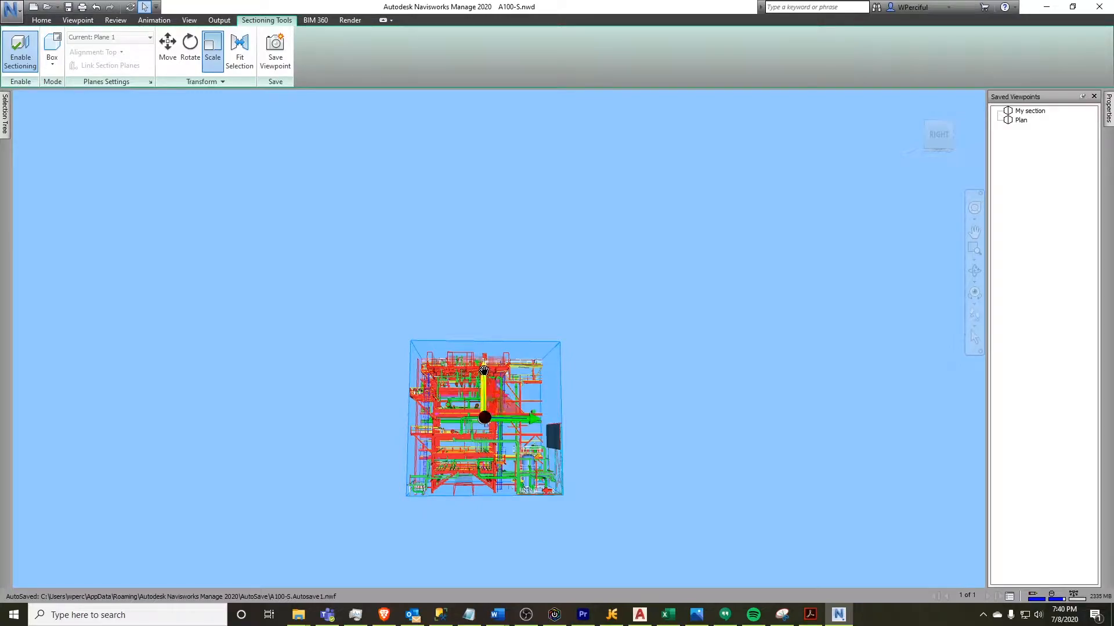
{"action": "left_click_drag", "start_coordinate": [482, 368], "coordinate": [490, 418]}
Switch back to Move and shift the resized section box slightly downward
{"action": "left_click", "coordinate": [167, 46]}
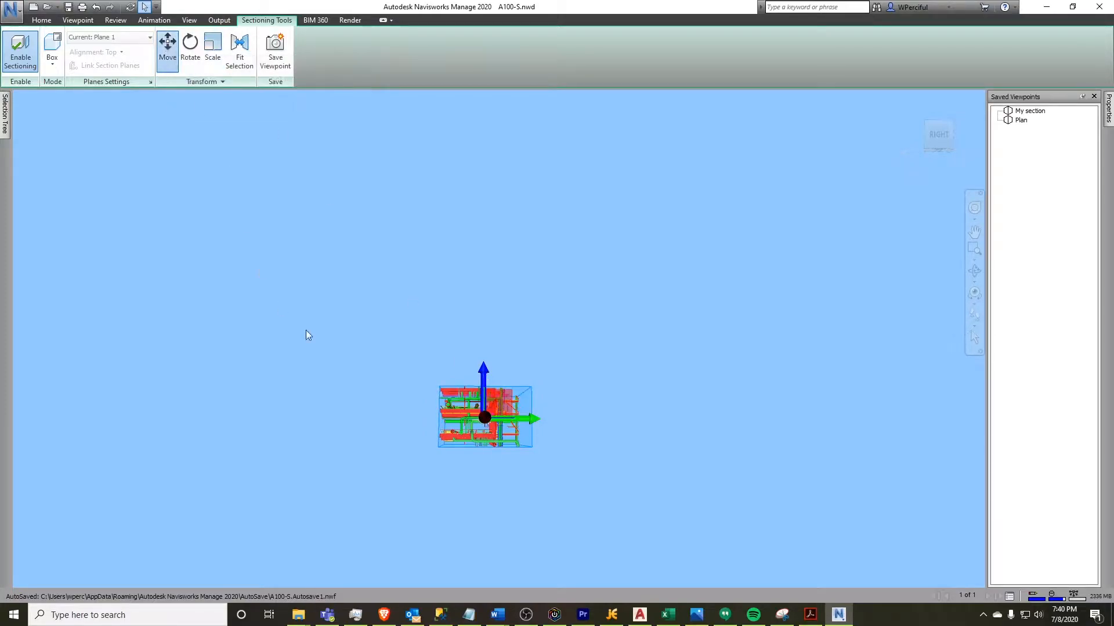
{"action": "left_click", "coordinate": [464, 410]}
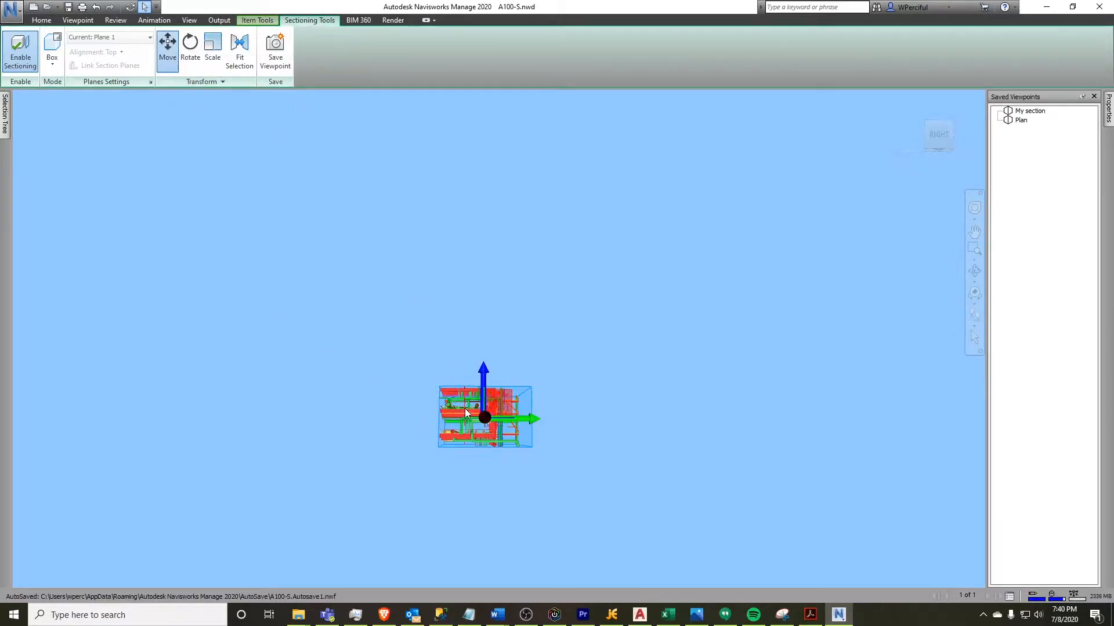
{"action": "left_click_drag", "start_coordinate": [492, 402], "coordinate": [484, 426]}
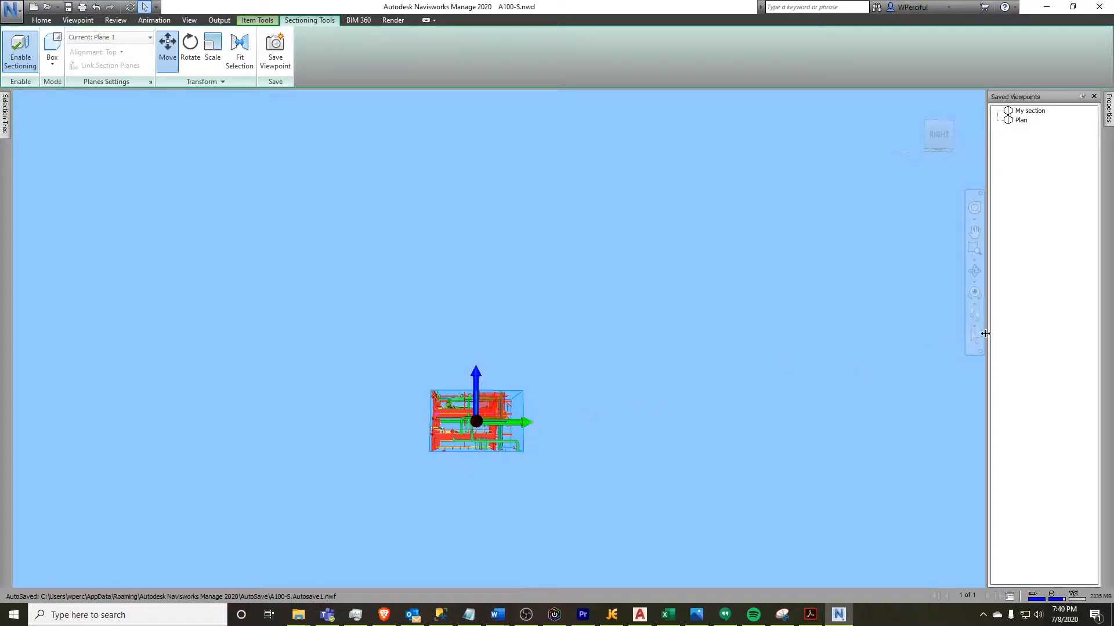
{"action": "scroll", "coordinate": [462, 447], "scroll_direction": "up", "scroll_amount": 6}
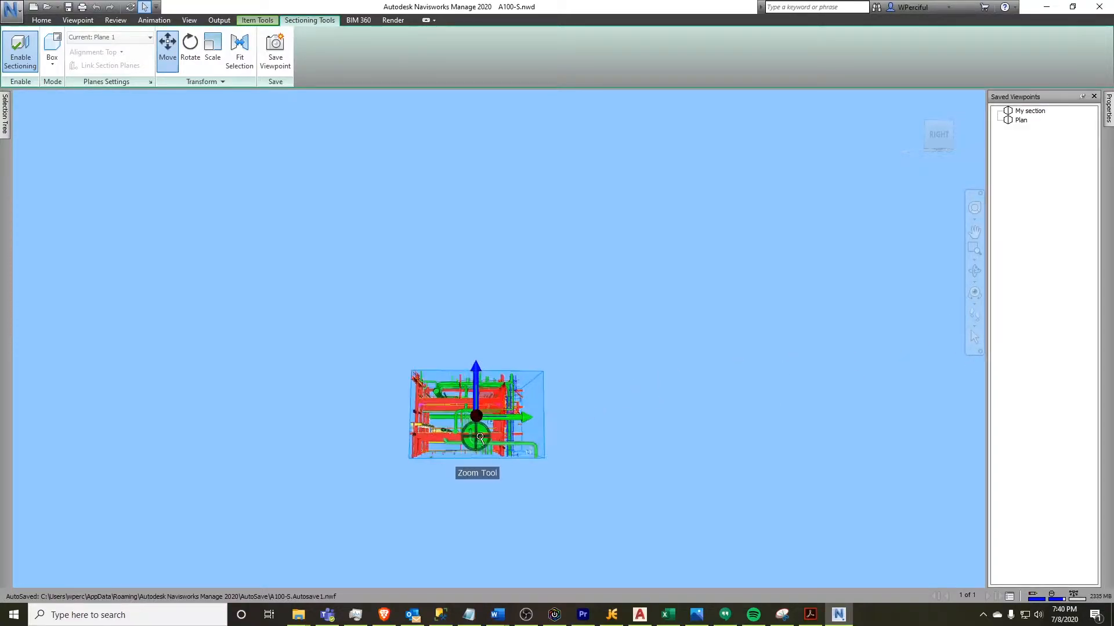
{"action": "scroll", "coordinate": [506, 420], "scroll_direction": "up", "scroll_amount": 8}
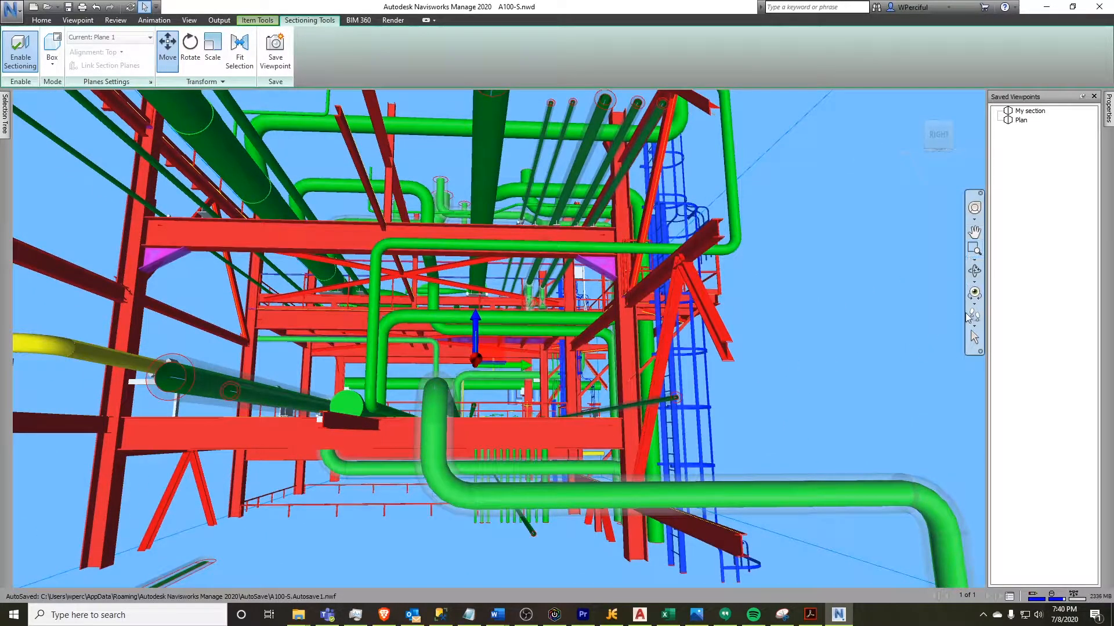
Save the current sectioned view beneath the pipe rack as a new viewpoint named My section (clean view)
{"action": "middle_click_drag", "start_coordinate": [491, 418], "coordinate": [542, 446]}
{"action": "left_click_drag", "start_coordinate": [535, 452], "coordinate": [521, 394]}
{"action": "left_click_drag", "start_coordinate": [613, 423], "coordinate": [517, 414]}
{"action": "middle_click_drag", "start_coordinate": [540, 419], "coordinate": [569, 412]}
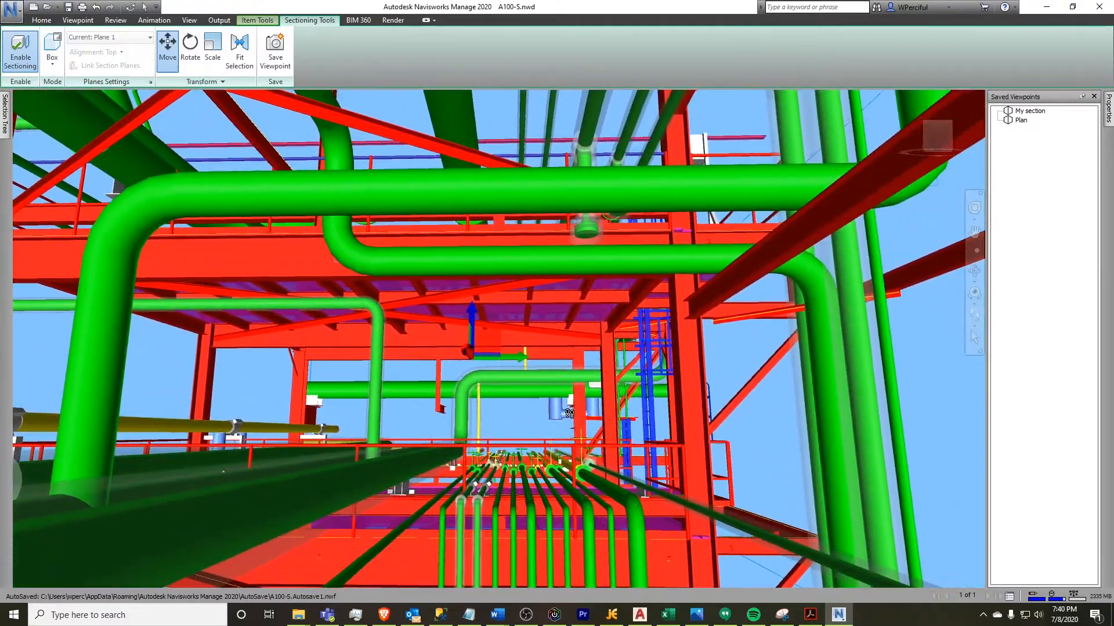
{"action": "left_click_drag", "start_coordinate": [636, 355], "coordinate": [637, 366]}
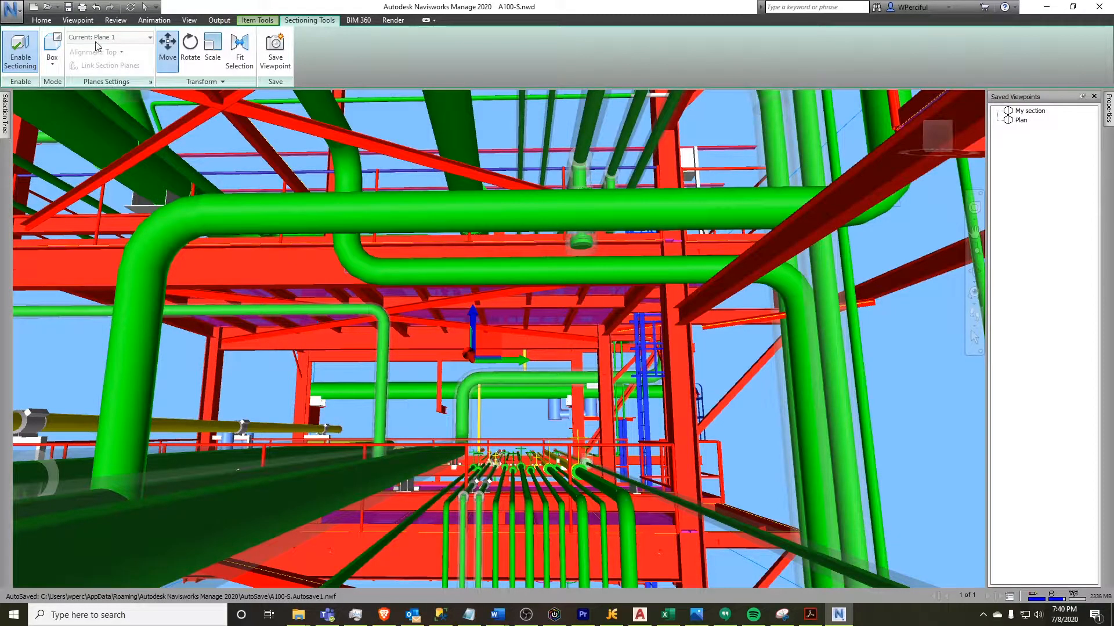
{"action": "left_click", "coordinate": [78, 20]}
{"action": "left_click", "coordinate": [91, 45]}
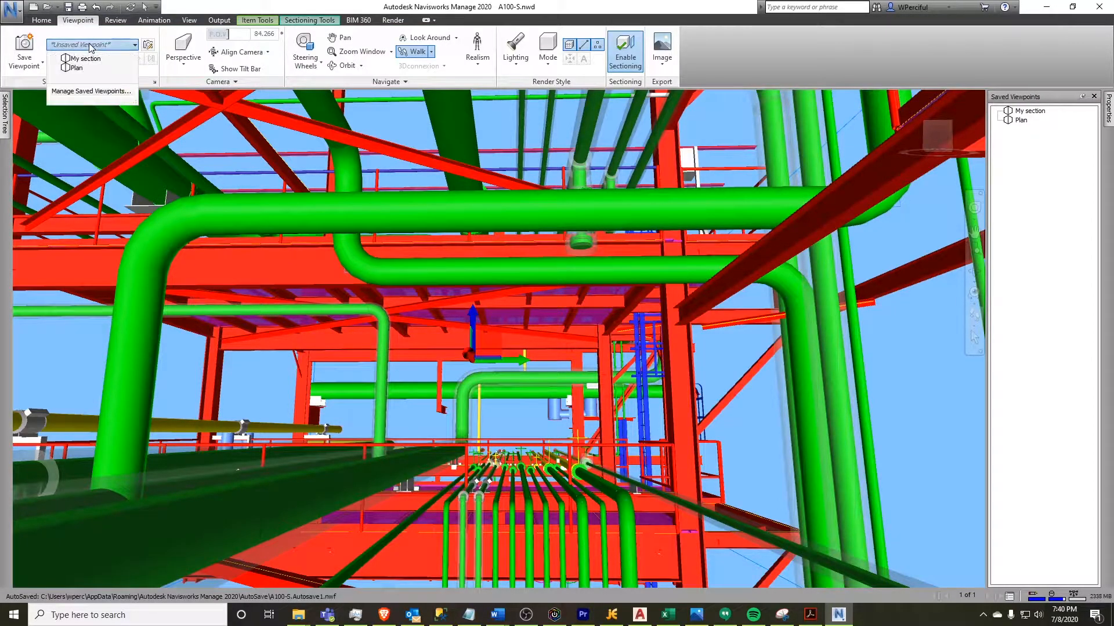
{"action": "left_click", "coordinate": [24, 44]}
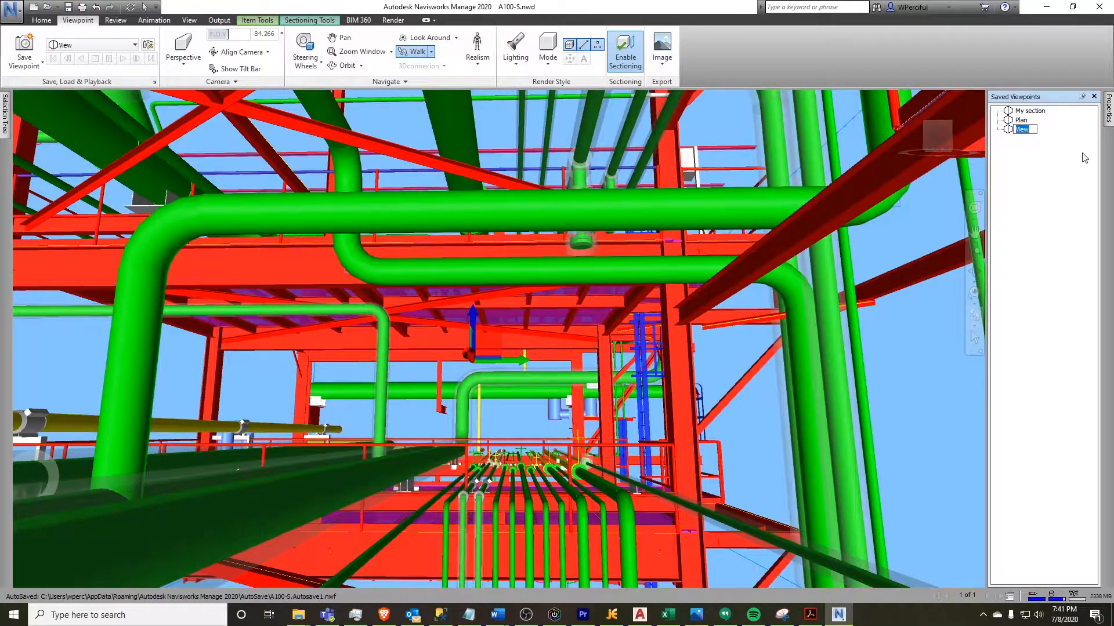
{"action": "type", "text": "M"}
{"action": "type", "text": "y section (clean view"}
{"action": "key", "text": "Return"}
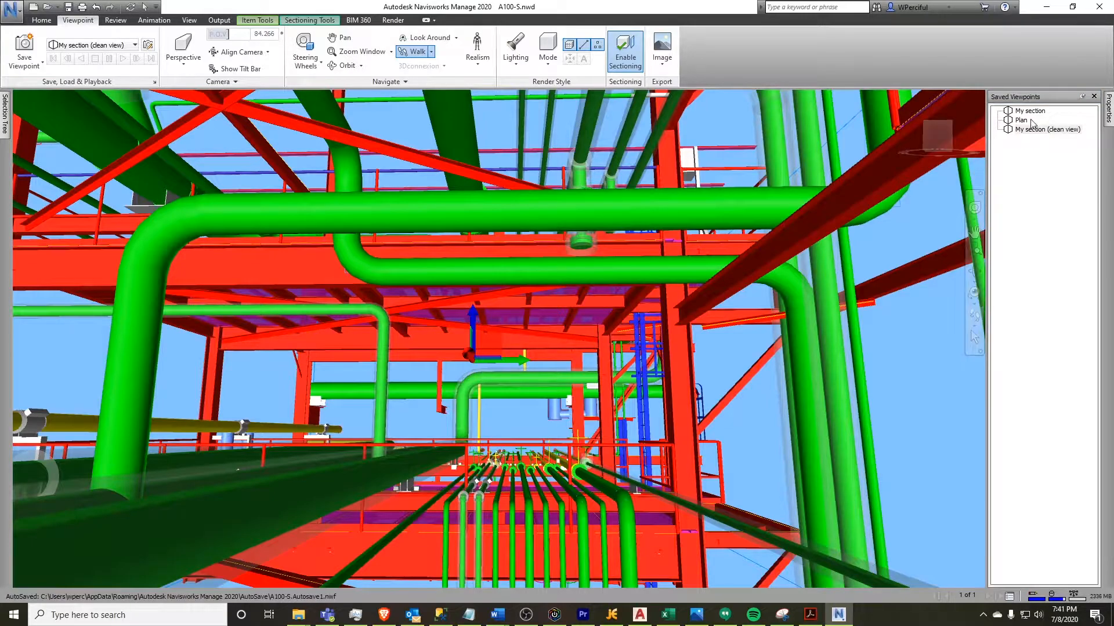
Restore the Plan viewpoint and then the My section (clean view) viewpoint to compare them
{"action": "left_click", "coordinate": [1030, 120]}
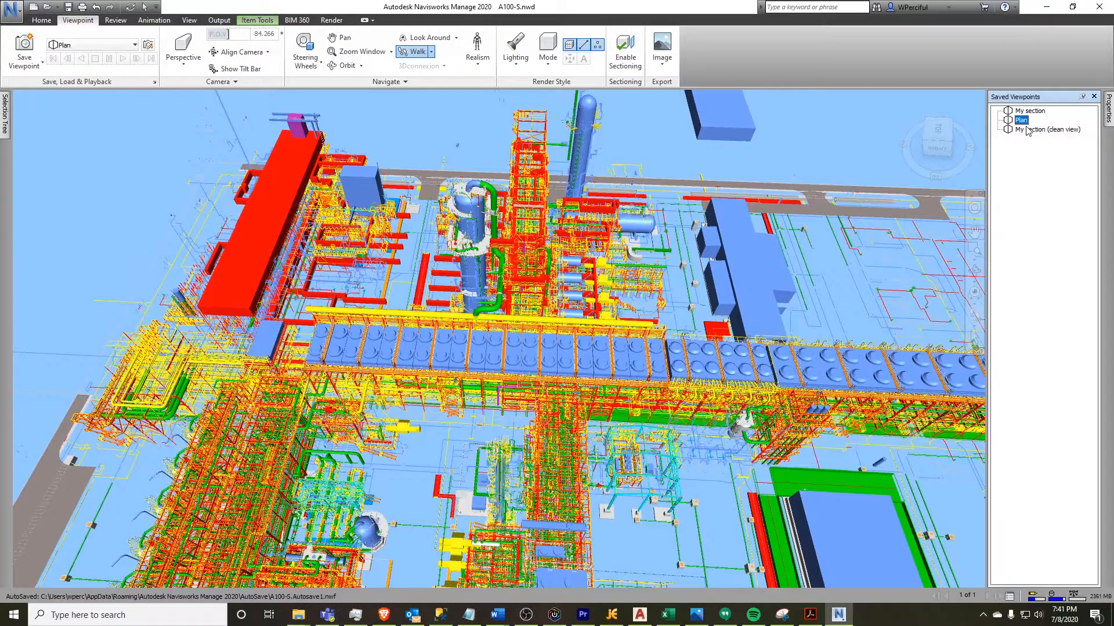
{"action": "left_click", "coordinate": [1032, 130]}
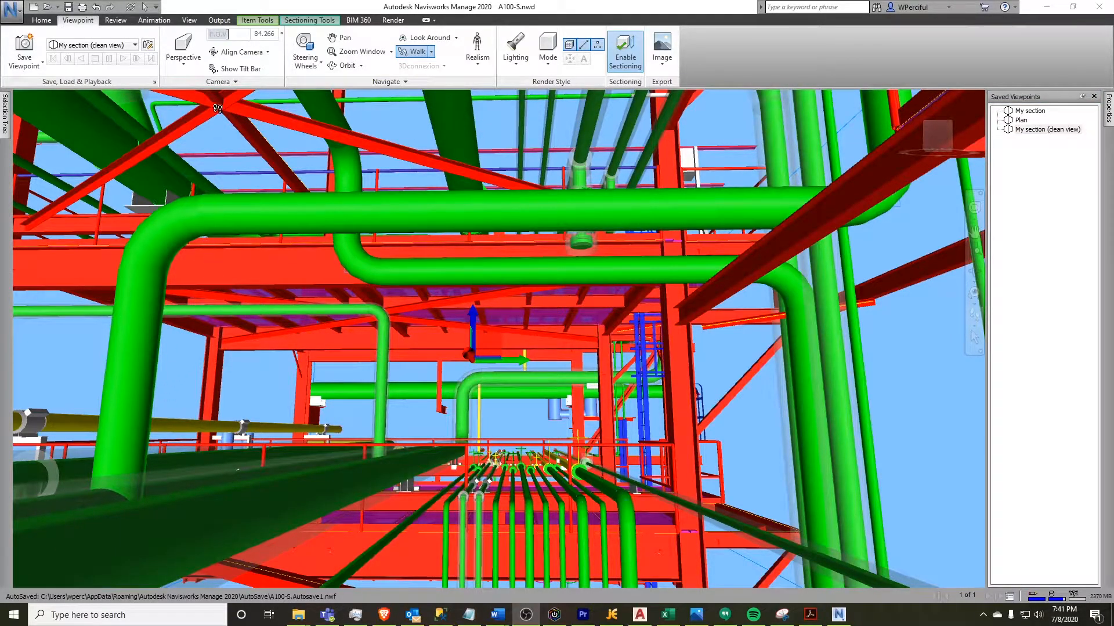
Split the scene view vertically into two view windows
{"action": "left_click", "coordinate": [189, 21]}
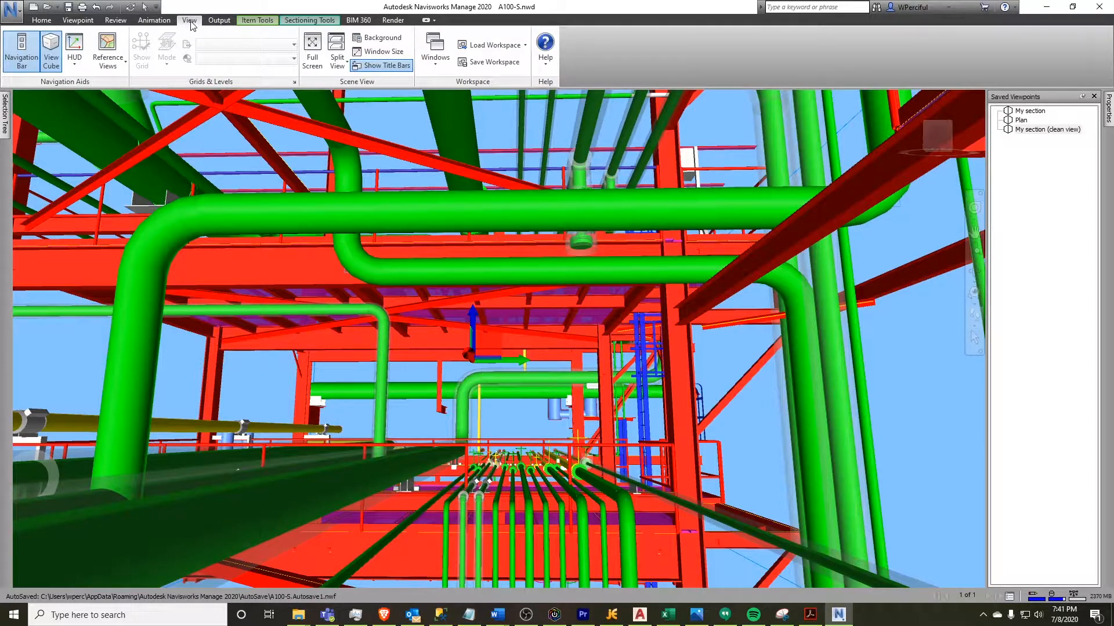
{"action": "left_click", "coordinate": [342, 68]}
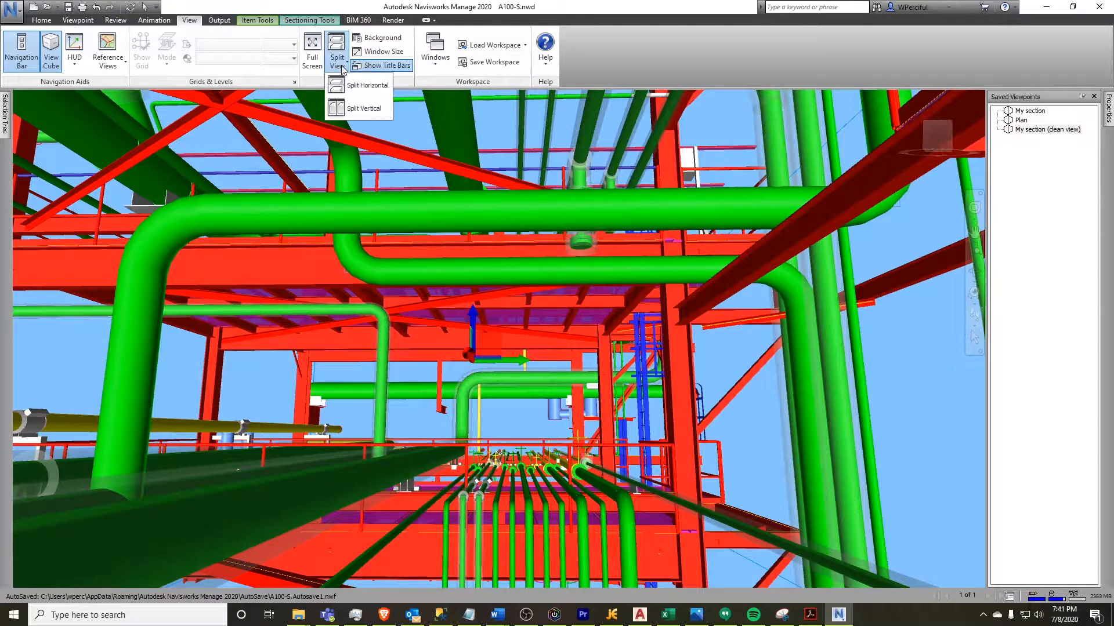
{"action": "left_click", "coordinate": [366, 110]}
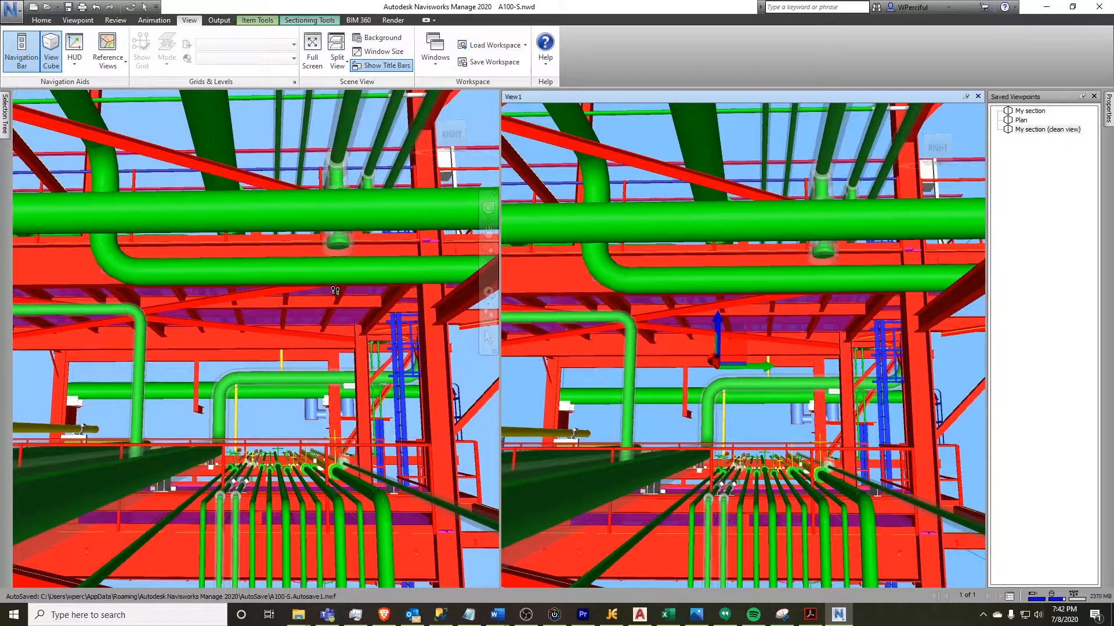
Activate the left view and toggle the section box Move gizmo off in it
{"action": "left_click", "coordinate": [286, 371]}
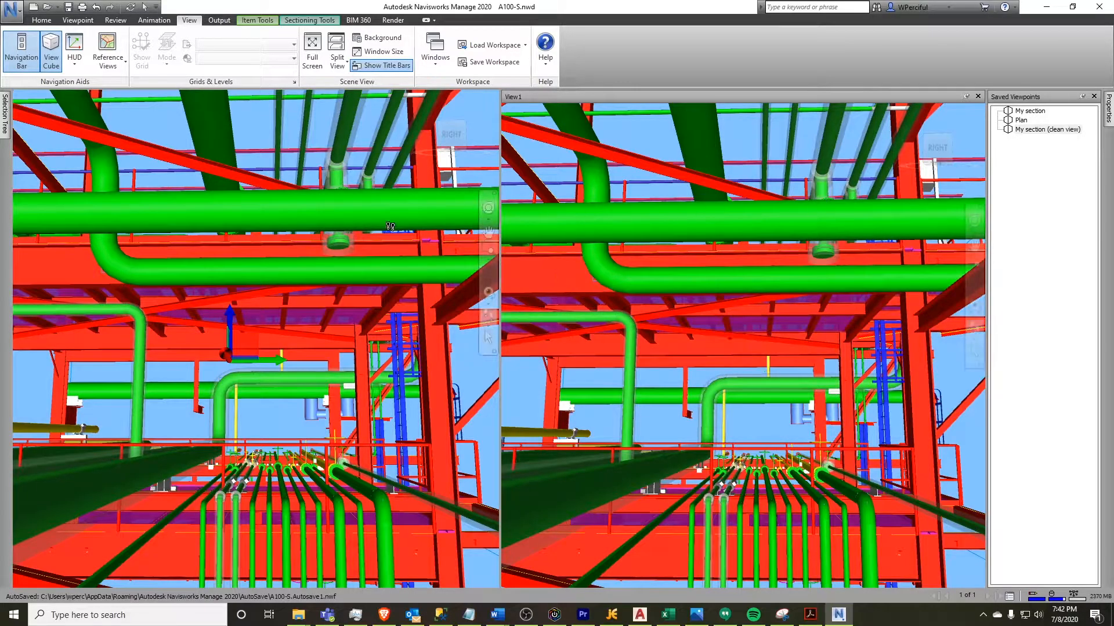
{"action": "left_click", "coordinate": [318, 22]}
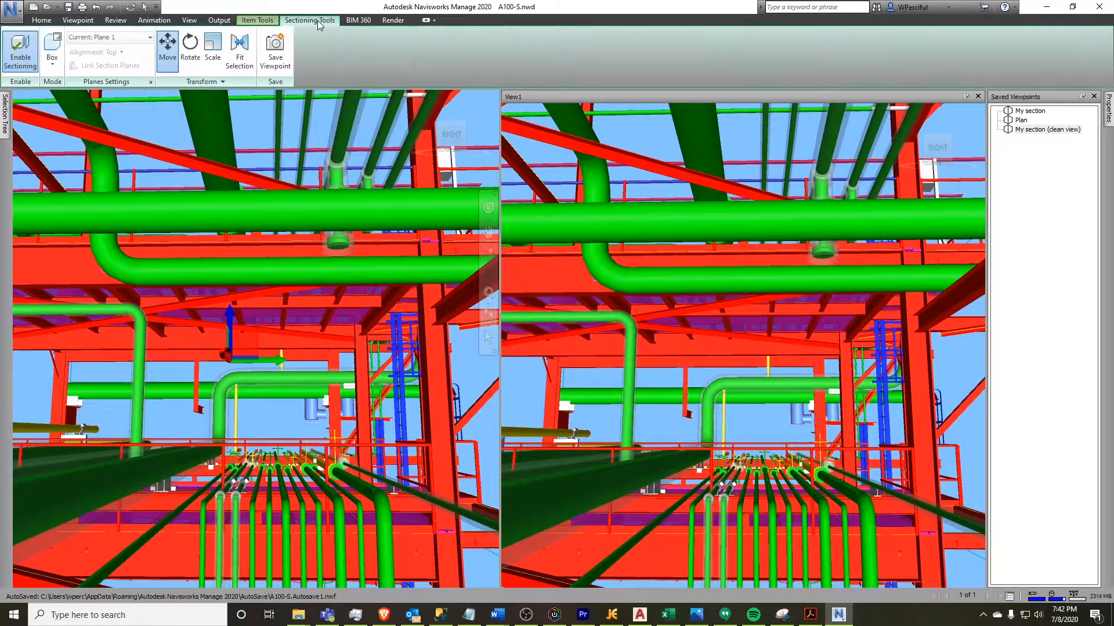
{"action": "left_click", "coordinate": [169, 50]}
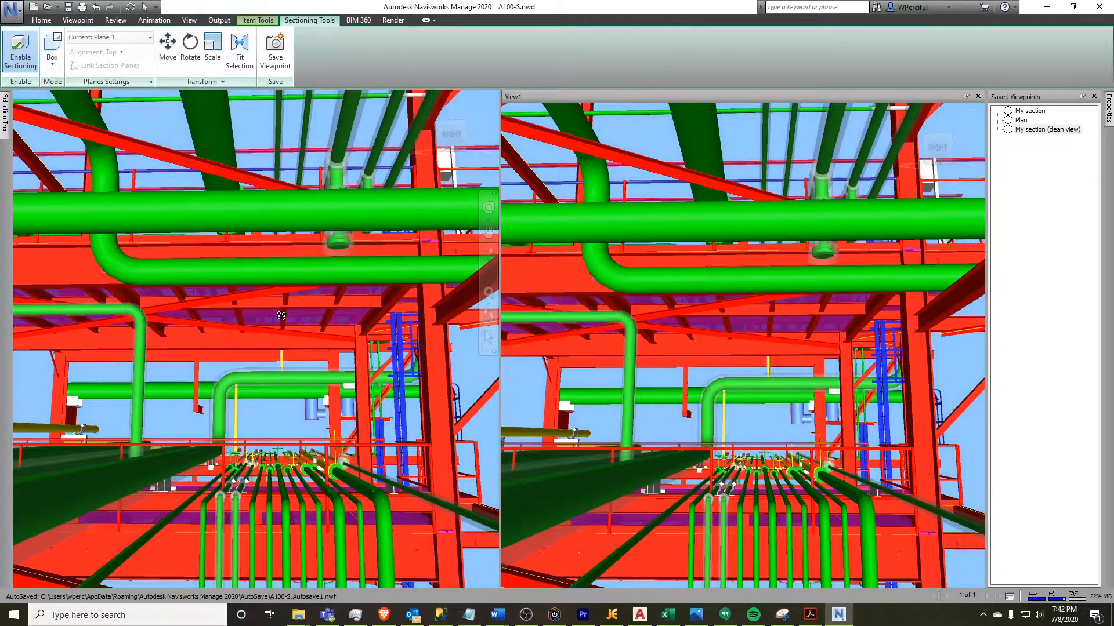
{"action": "left_click", "coordinate": [172, 53]}
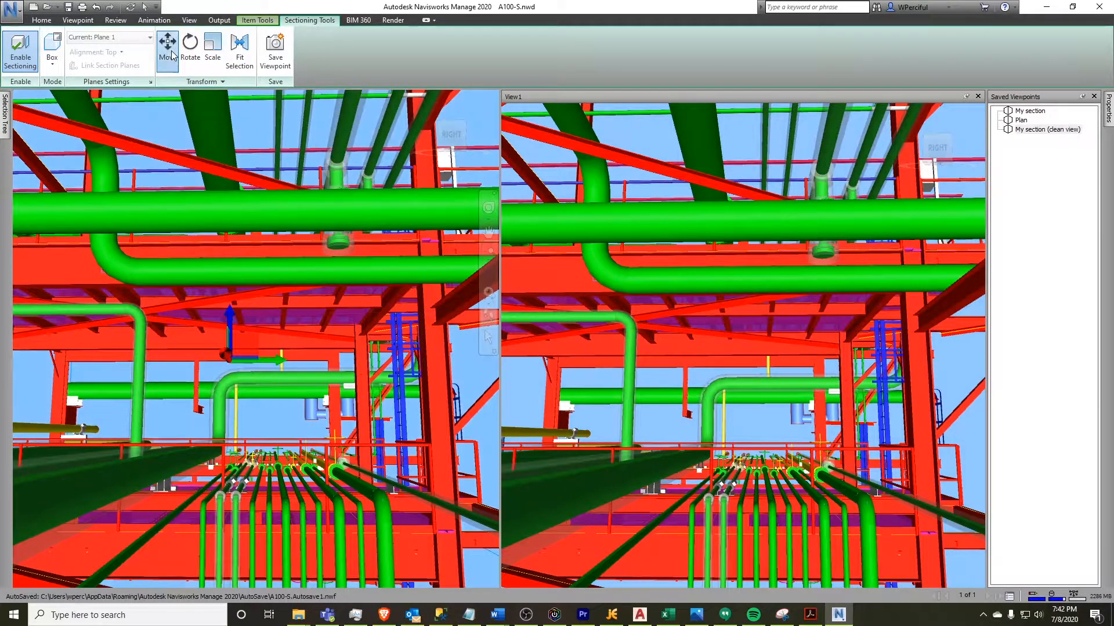
{"action": "left_click", "coordinate": [171, 53]}
{"action": "mouse_move", "coordinate": [272, 450]}
{"action": "left_mouse_down"}
{"action": "mouse_move", "coordinate": [274, 436]}
{"action": "mouse_move", "coordinate": [281, 454]}
{"action": "left_mouse_up"}
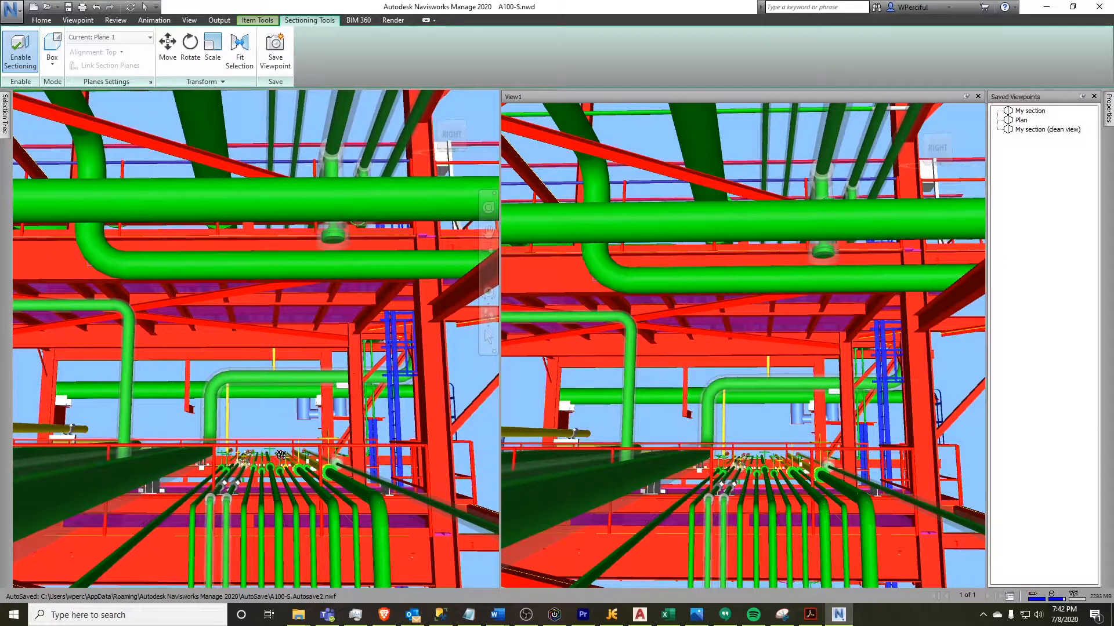
Restore the Plan and My section (clean view) viewpoints in the left view, ending on Plan
{"action": "left_click", "coordinate": [1020, 120]}
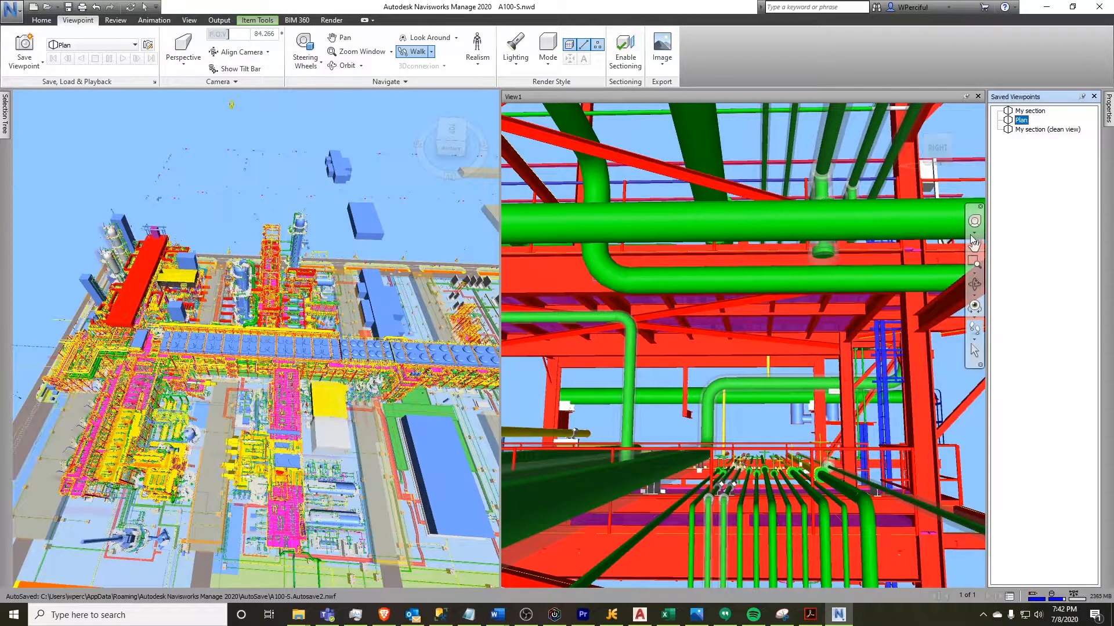
{"action": "left_click", "coordinate": [1038, 131]}
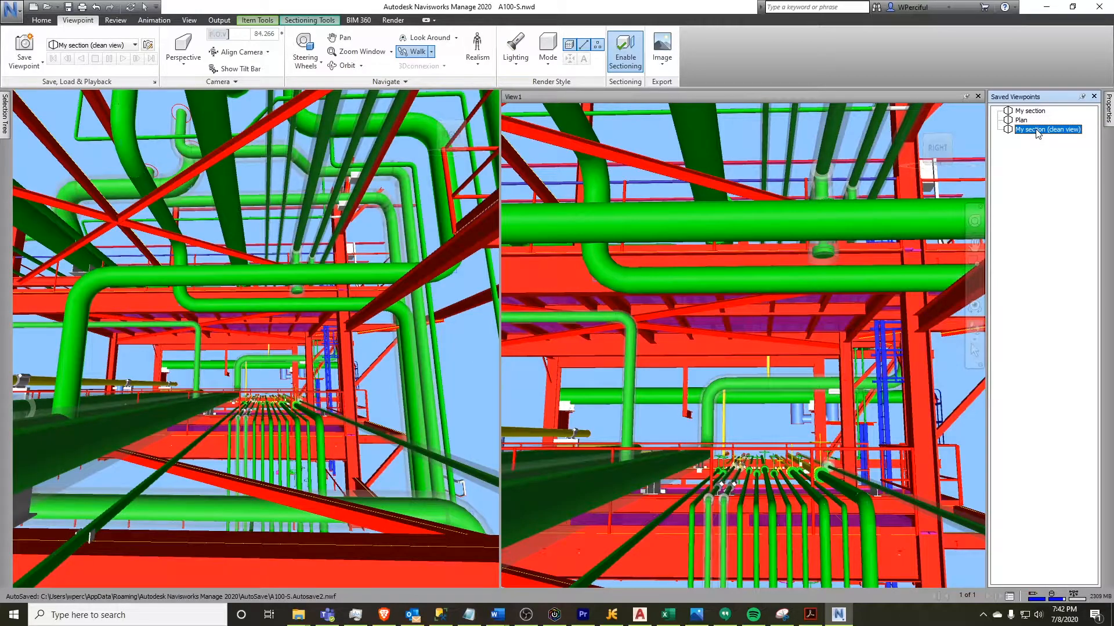
{"action": "key", "text": "Up"}
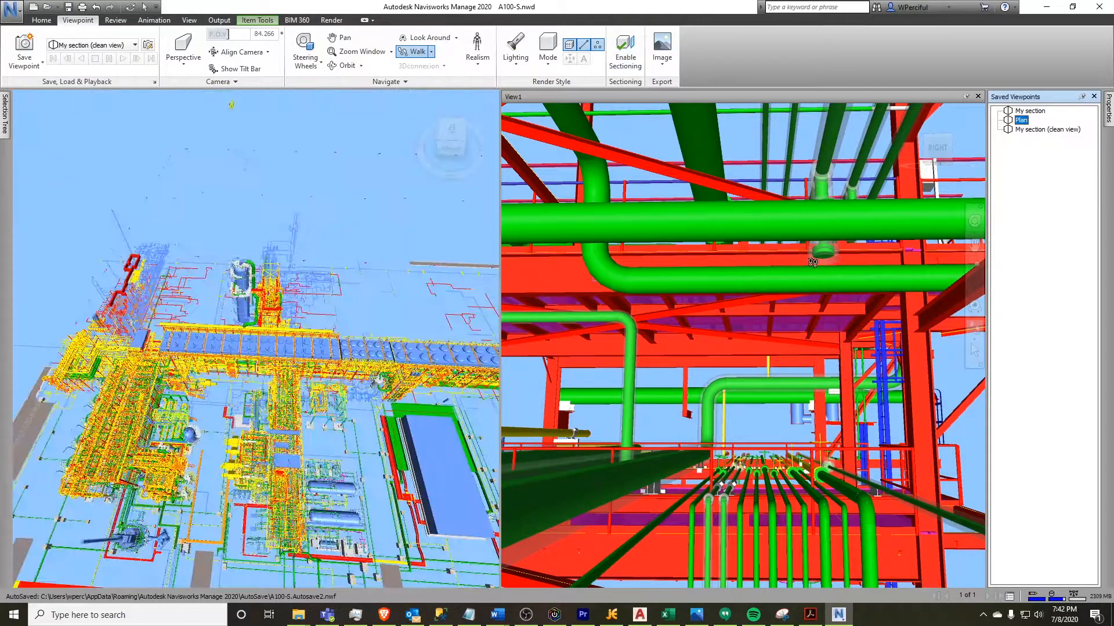
Activate the right view and restore My section (clean view) and then My section in it
{"action": "left_click", "coordinate": [721, 377]}
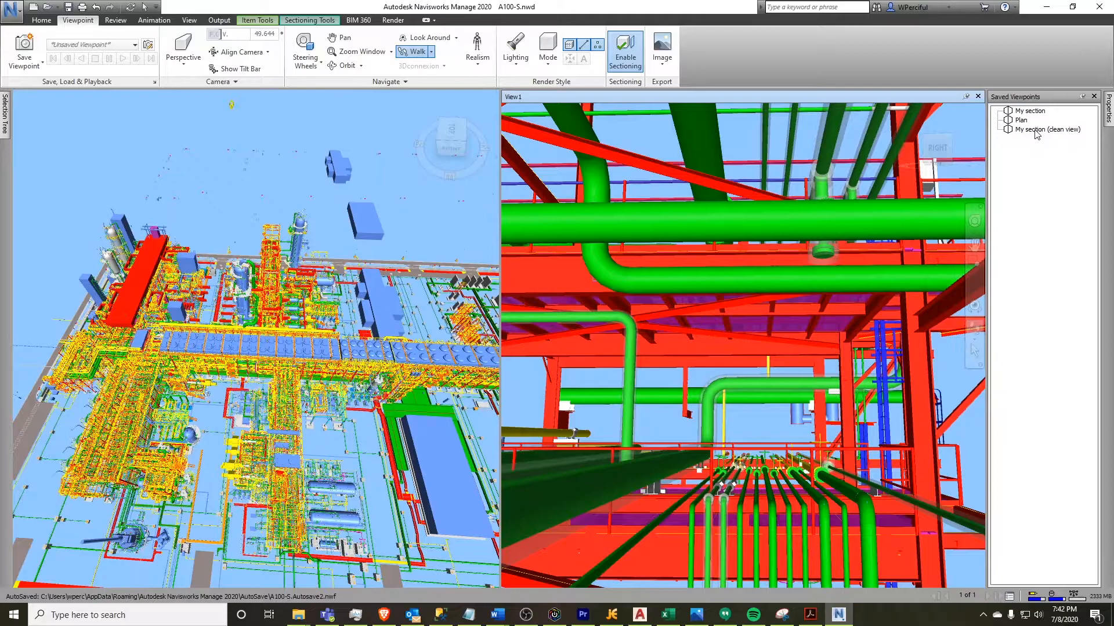
{"action": "left_click", "coordinate": [1036, 130]}
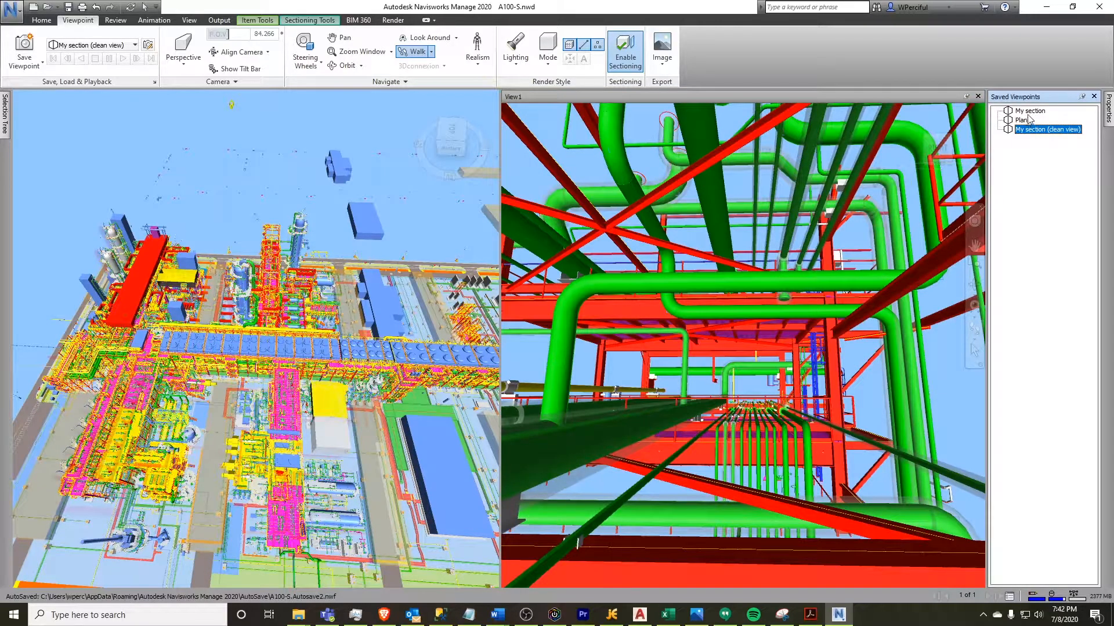
{"action": "left_click", "coordinate": [1031, 111]}
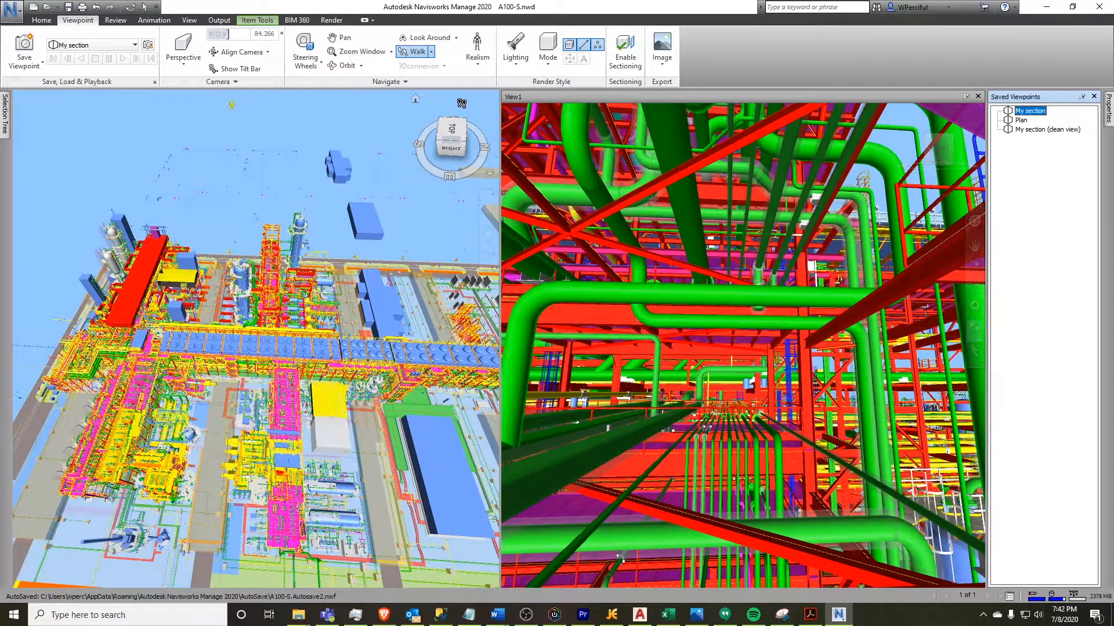
Close the secondary View1 window to return to a single view
{"action": "left_click", "coordinate": [967, 97]}
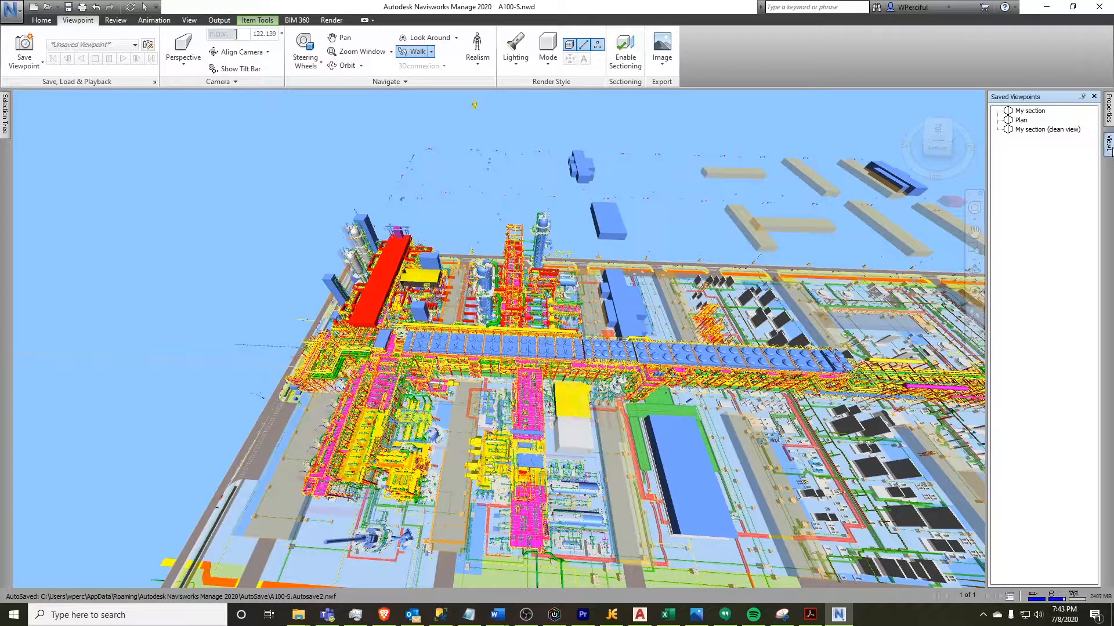
{"action": "mouse_move", "coordinate": [1109, 148]}
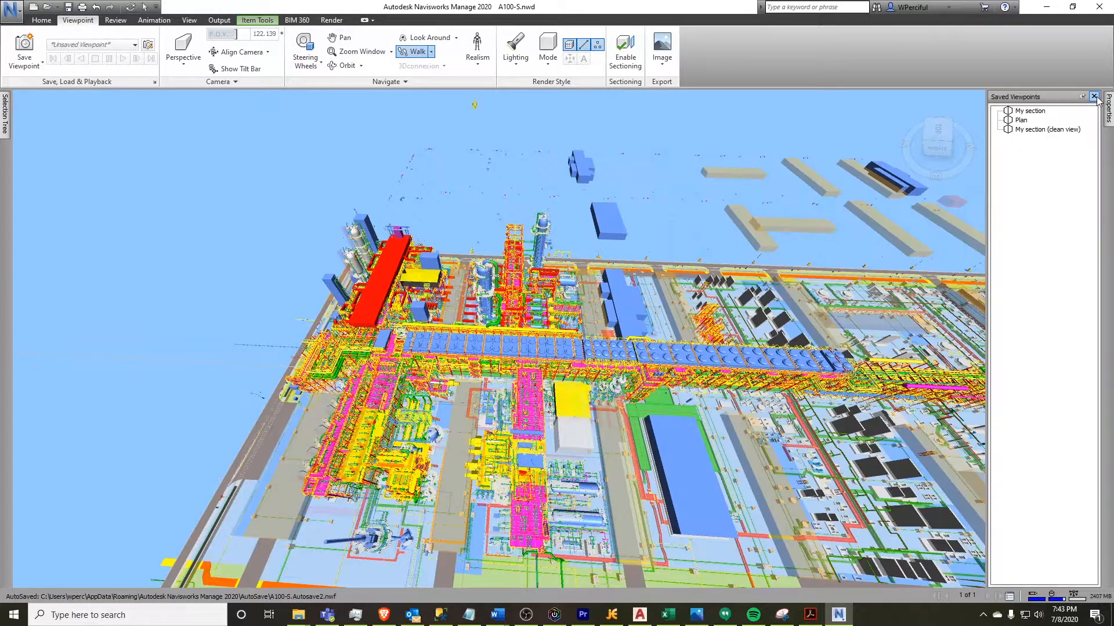
{"action": "left_click", "coordinate": [1094, 97]}
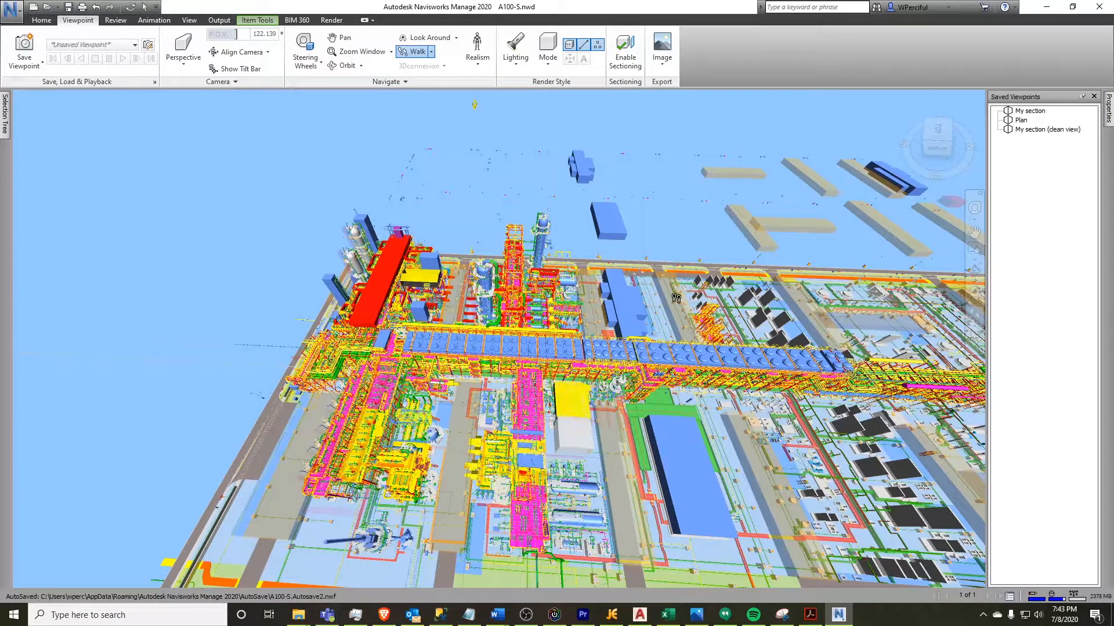
Restore the My section viewpoint and walk through the plant along the pipe rack
{"action": "left_click", "coordinate": [1033, 129]}
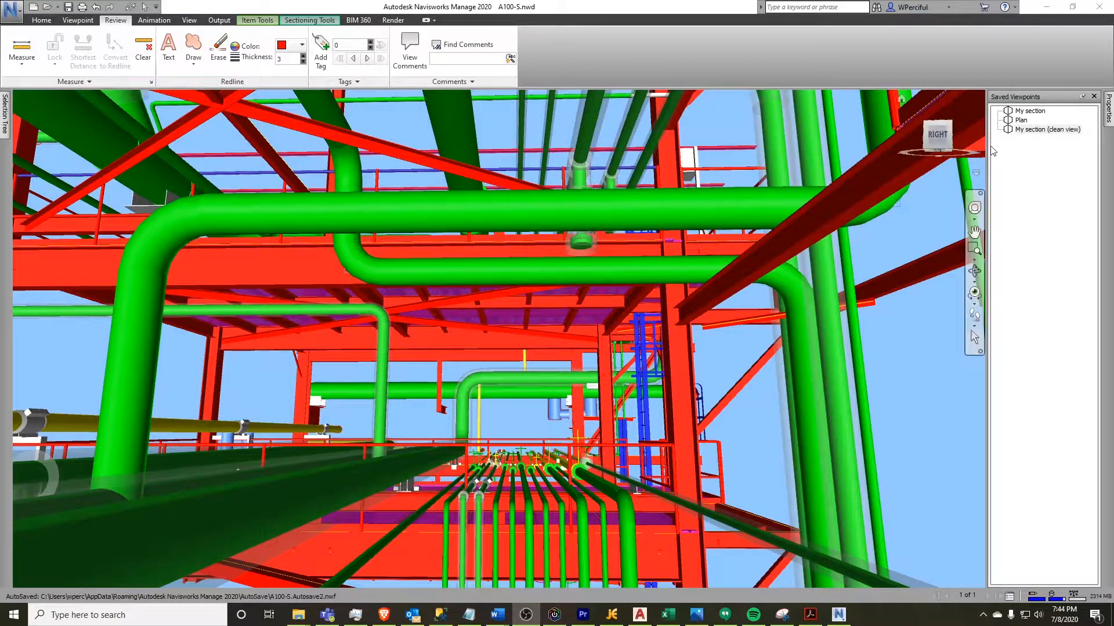
{"action": "left_click", "coordinate": [1026, 111]}
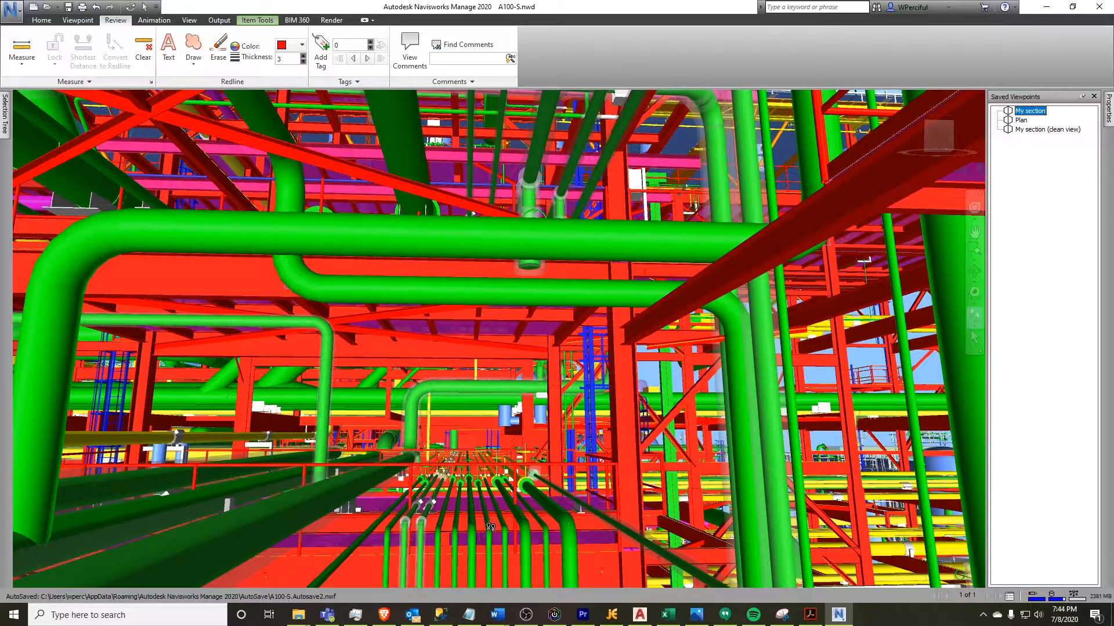
{"action": "left_click_drag", "start_coordinate": [485, 542], "coordinate": [484, 440]}
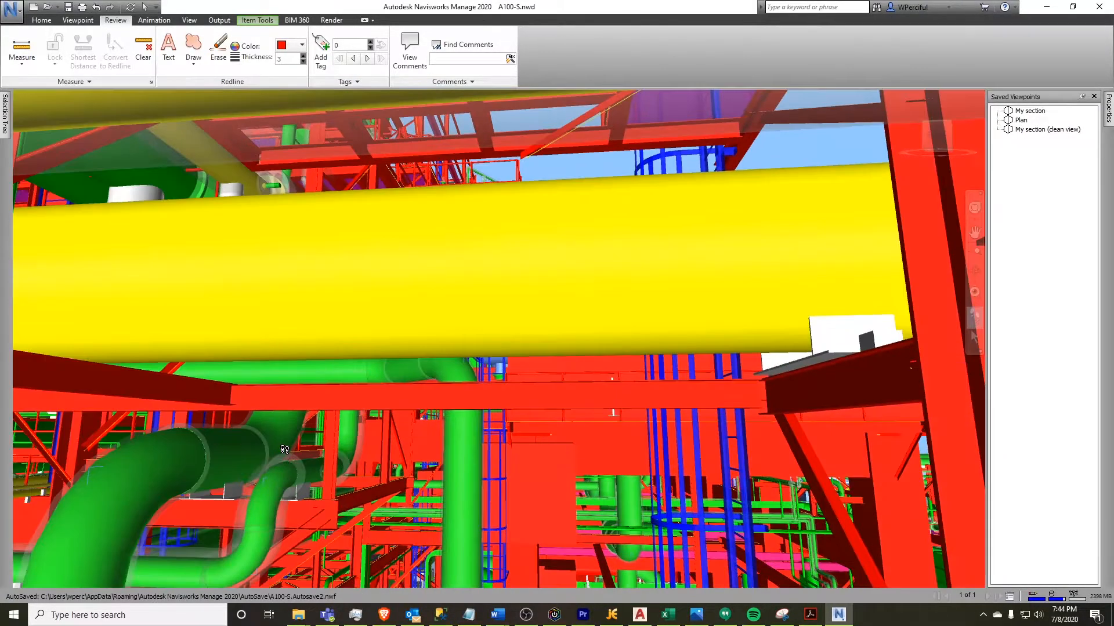
{"action": "left_click_drag", "start_coordinate": [284, 450], "coordinate": [380, 453]}
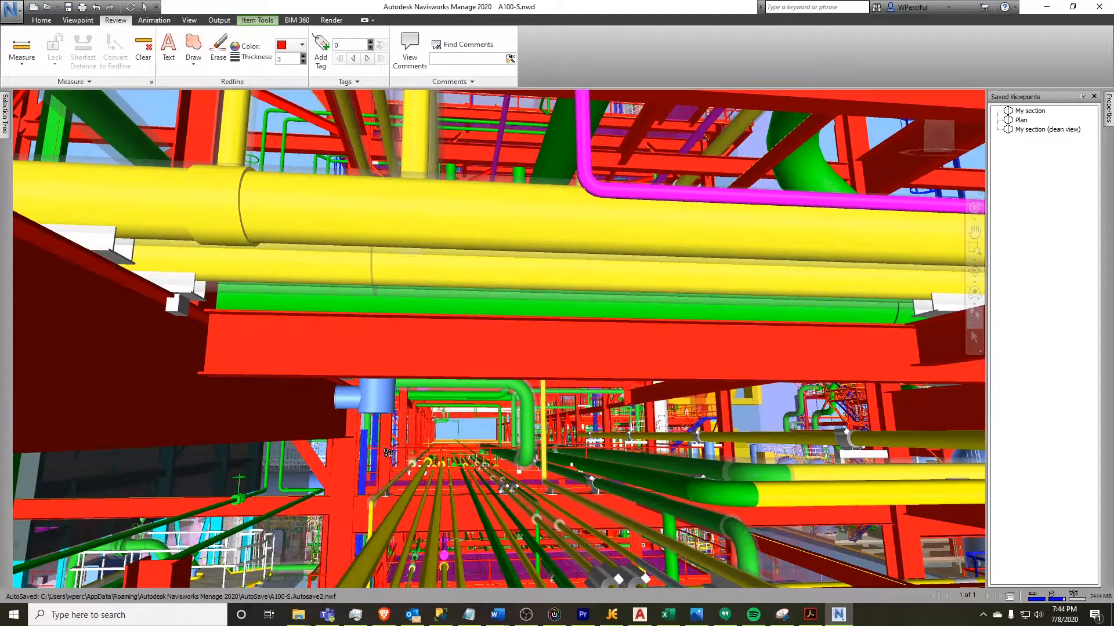
{"action": "left_click_drag", "start_coordinate": [480, 496], "coordinate": [505, 526]}
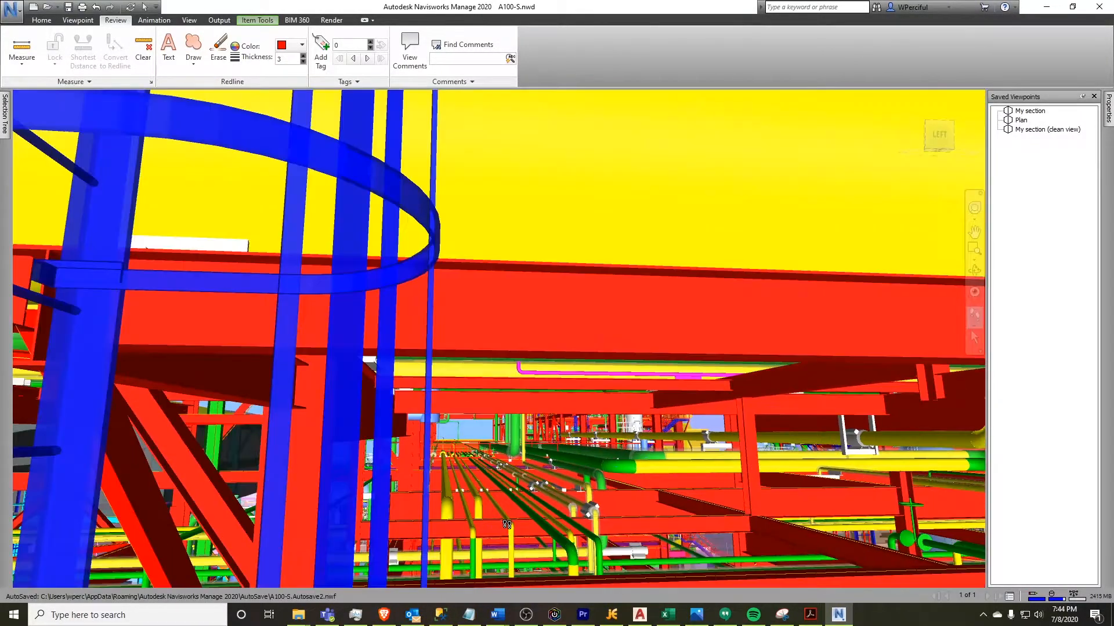
{"action": "left_click_drag", "start_coordinate": [549, 491], "coordinate": [532, 518]}
{"action": "left_click_drag", "start_coordinate": [590, 427], "coordinate": [570, 452]}
{"action": "left_click_drag", "start_coordinate": [567, 490], "coordinate": [732, 517]}
{"action": "left_click_drag", "start_coordinate": [745, 519], "coordinate": [589, 516]}
{"action": "left_click_drag", "start_coordinate": [451, 515], "coordinate": [431, 456]}
{"action": "left_click_drag", "start_coordinate": [425, 504], "coordinate": [465, 506]}
{"action": "left_click_drag", "start_coordinate": [466, 420], "coordinate": [375, 399]}
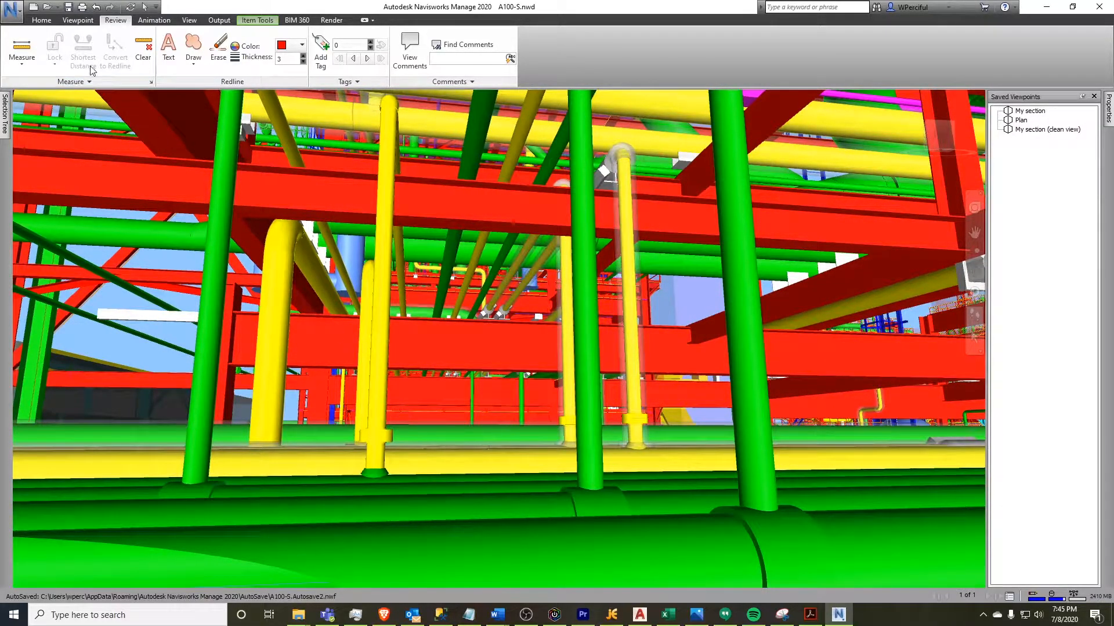
Save the current view as a new viewpoint named 01
{"action": "left_click", "coordinate": [77, 20]}
{"action": "left_click", "coordinate": [34, 50]}
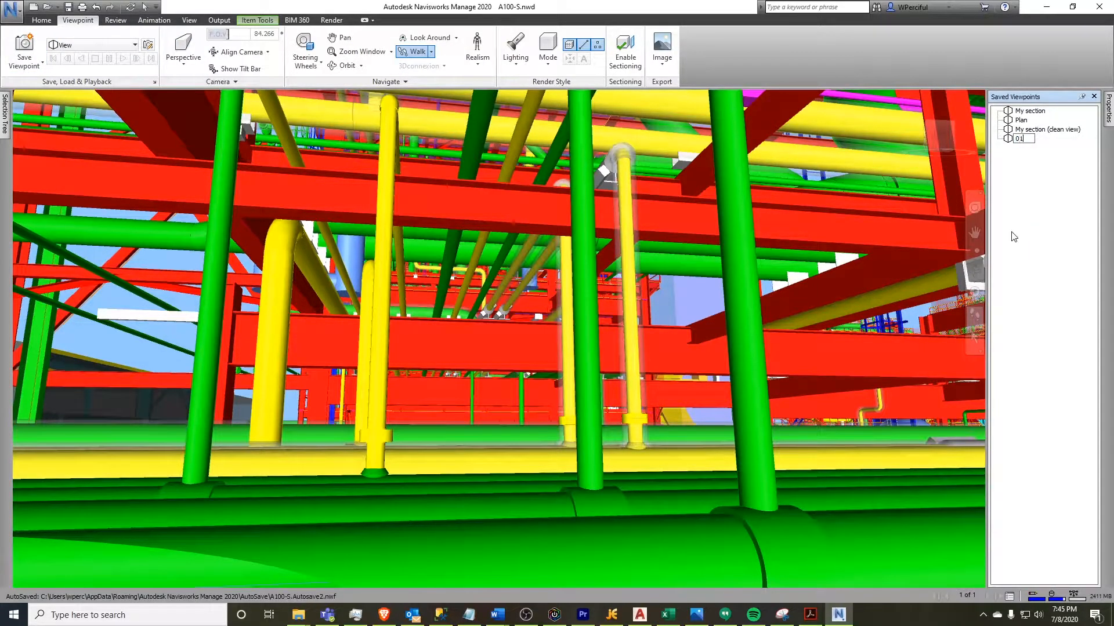
{"action": "key", "text": "Return"}
Save another viewpoint from further along the pipe rack named 02
{"action": "left_click_drag", "start_coordinate": [552, 439], "coordinate": [485, 470]}
{"action": "mouse_move", "coordinate": [561, 407]}
{"action": "left_mouse_down"}
{"action": "mouse_move", "coordinate": [548, 416]}
{"action": "mouse_move", "coordinate": [569, 409]}
{"action": "left_mouse_up"}
{"action": "left_click", "coordinate": [24, 47]}
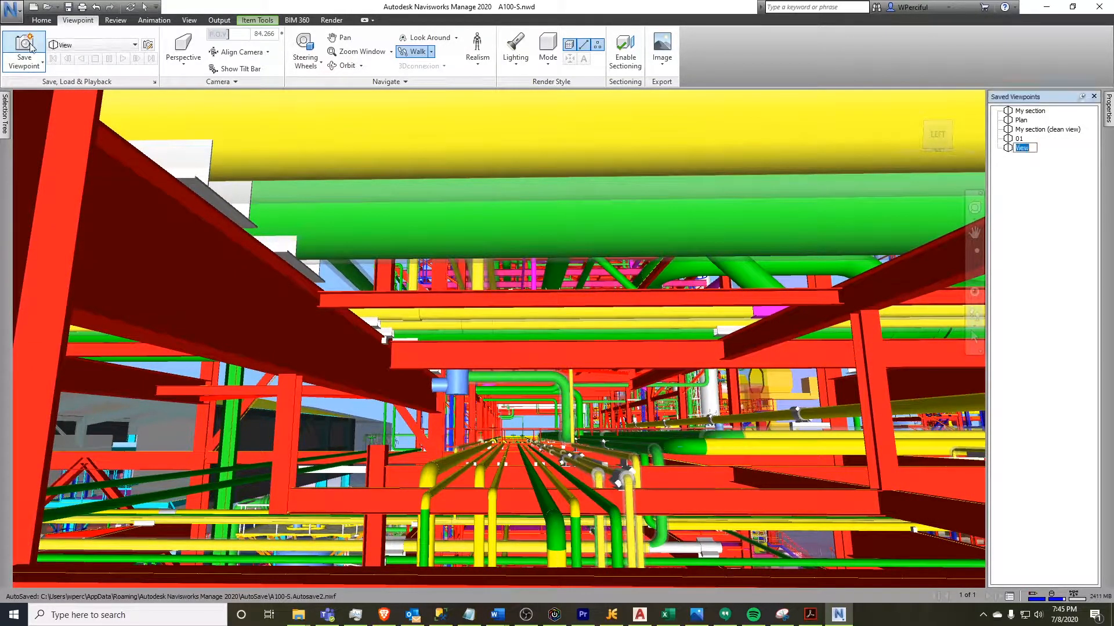
{"action": "type", "text": "02"}
{"action": "key", "text": "Return"}
Walk further through the plant beneath the pipe rack structure
{"action": "left_click_drag", "start_coordinate": [549, 500], "coordinate": [574, 458]}
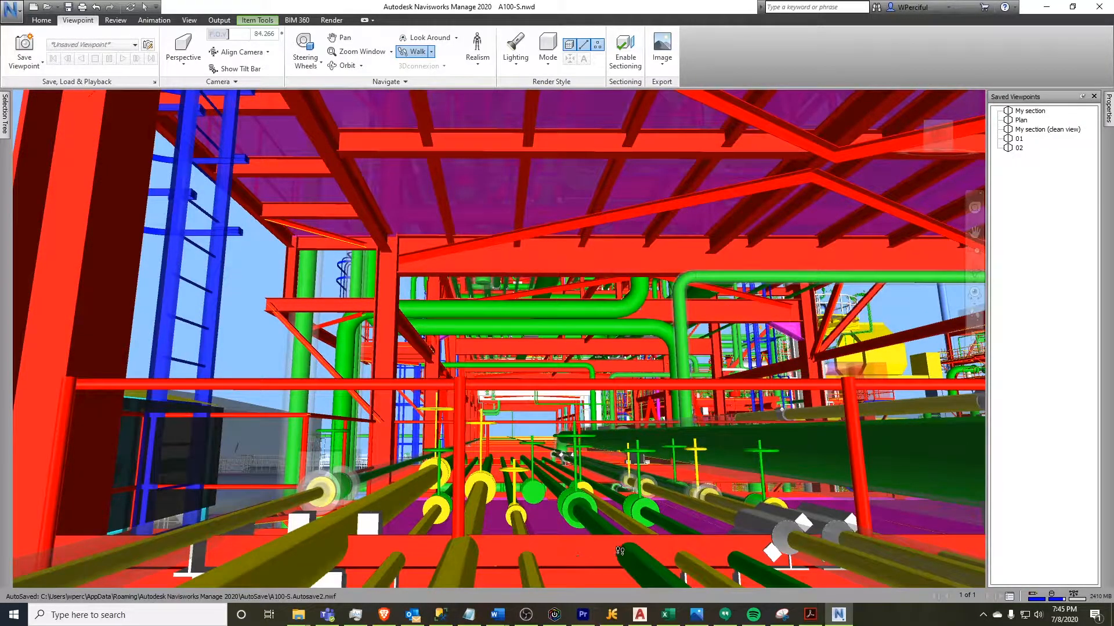
{"action": "left_click_drag", "start_coordinate": [555, 505], "coordinate": [520, 464]}
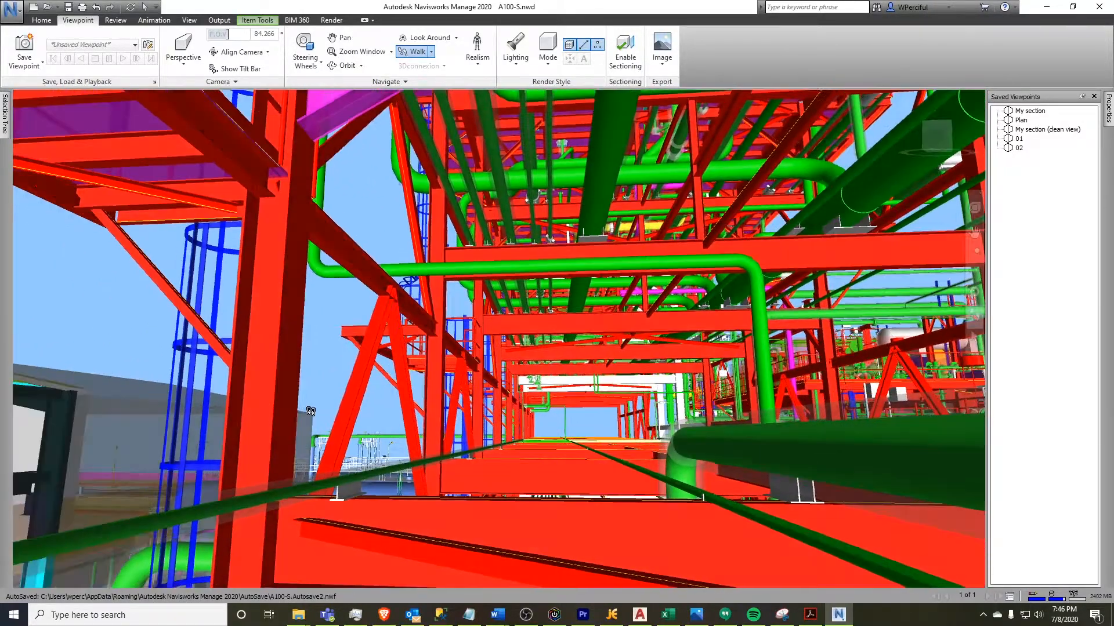
{"action": "mouse_move", "coordinate": [310, 411]}
{"action": "left_mouse_down"}
{"action": "mouse_move", "coordinate": [283, 409]}
{"action": "mouse_move", "coordinate": [332, 410]}
{"action": "left_mouse_up"}
{"action": "left_click_drag", "start_coordinate": [425, 419], "coordinate": [466, 419]}
{"action": "left_click_drag", "start_coordinate": [481, 457], "coordinate": [225, 254]}
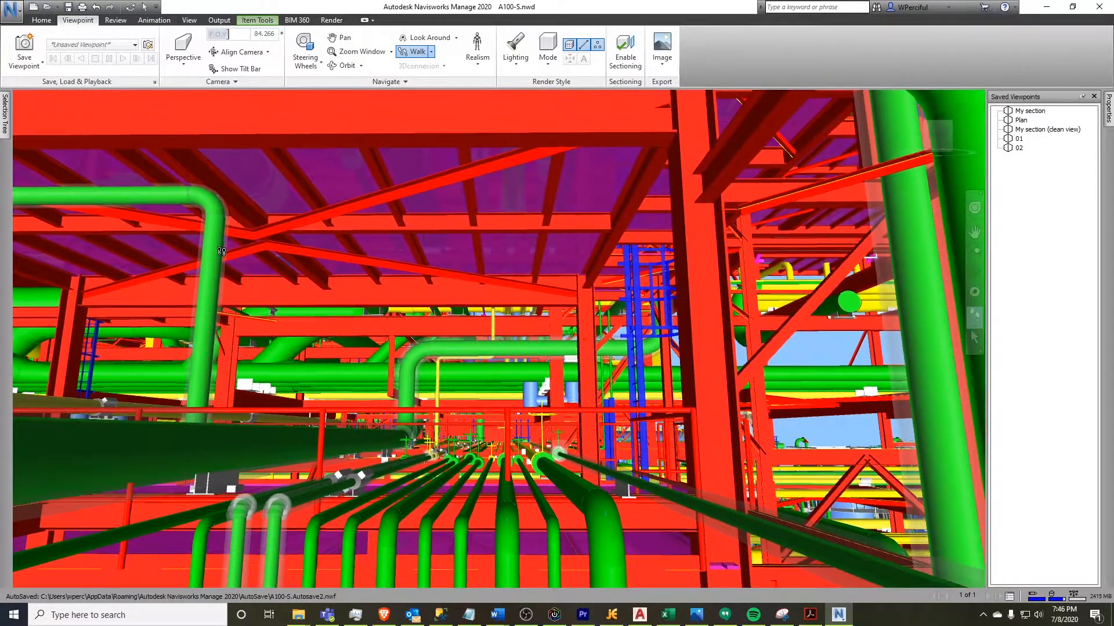
Save the current view as a new viewpoint named 03
{"action": "left_click", "coordinate": [25, 49]}
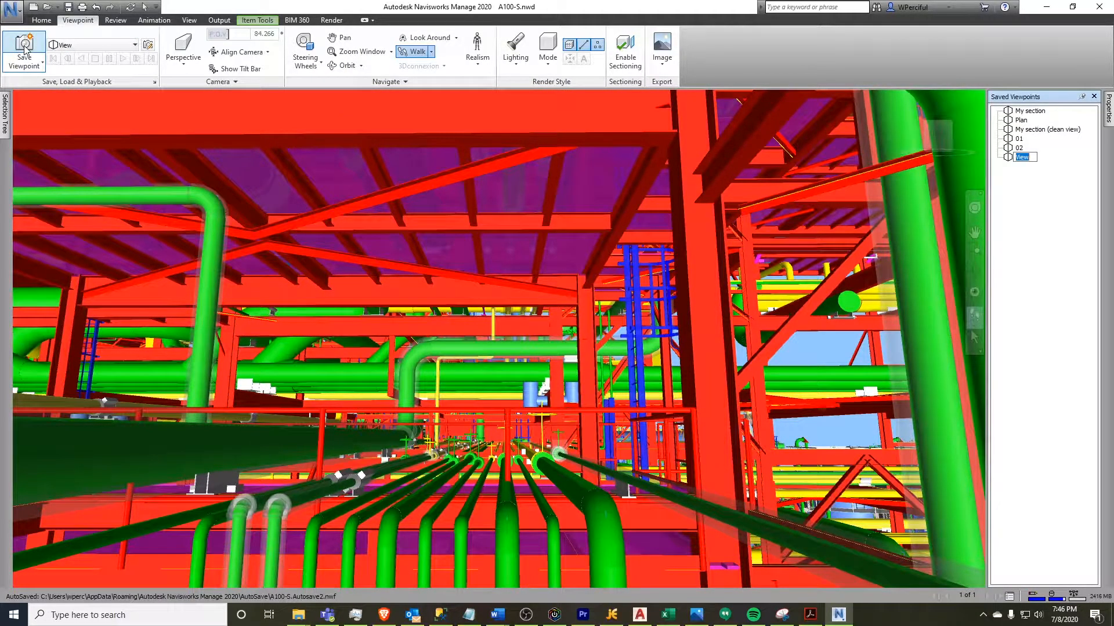
{"action": "type", "text": "03"}
{"action": "key", "text": "Return"}
Walk further along the pipe rack and save that view as a viewpoint named 04
{"action": "left_click_drag", "start_coordinate": [471, 273], "coordinate": [463, 332]}
{"action": "left_click_drag", "start_coordinate": [465, 284], "coordinate": [461, 346]}
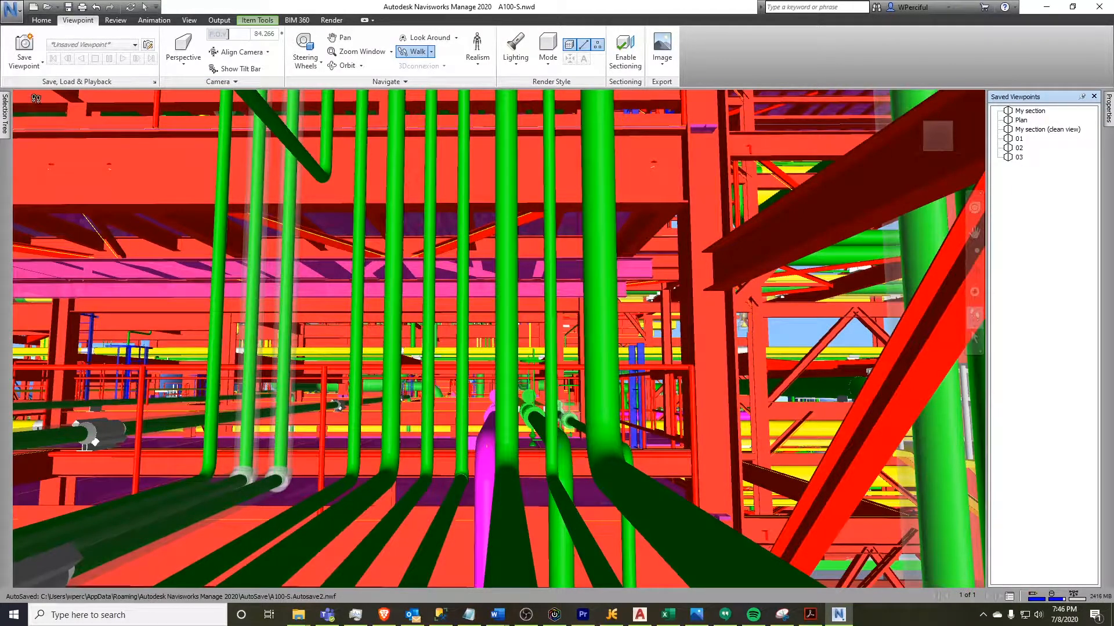
{"action": "left_click", "coordinate": [31, 50]}
{"action": "type", "text": "04"}
{"action": "key", "text": "Return"}
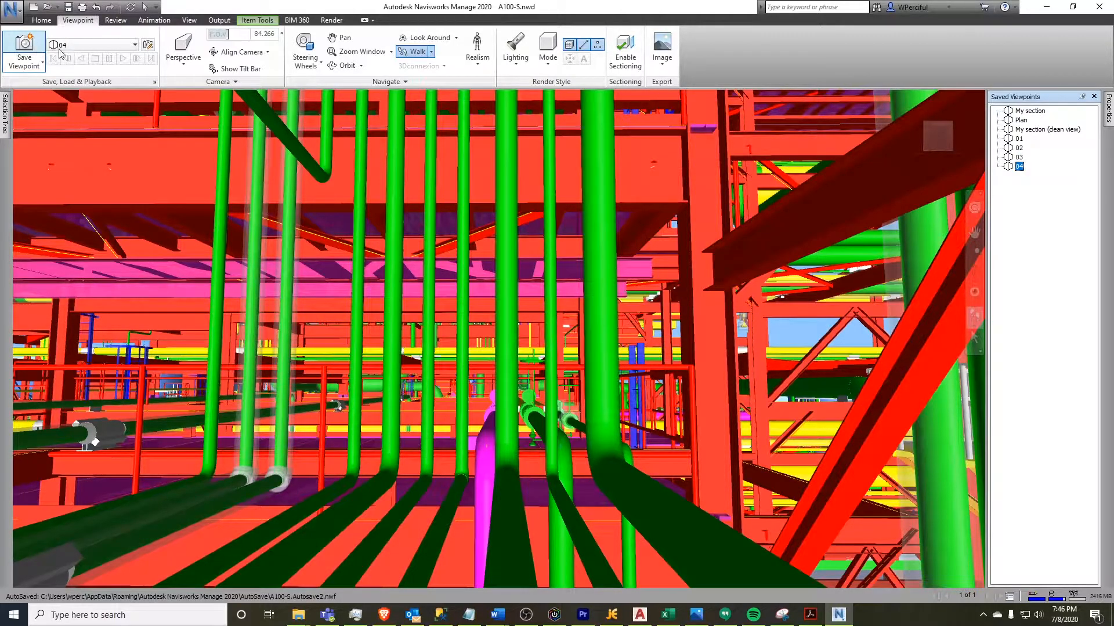
Walk to a new position beside the structure and save the view as a viewpoint named 05
{"action": "left_click_drag", "start_coordinate": [447, 355], "coordinate": [511, 420]}
{"action": "left_click_drag", "start_coordinate": [531, 344], "coordinate": [487, 291]}
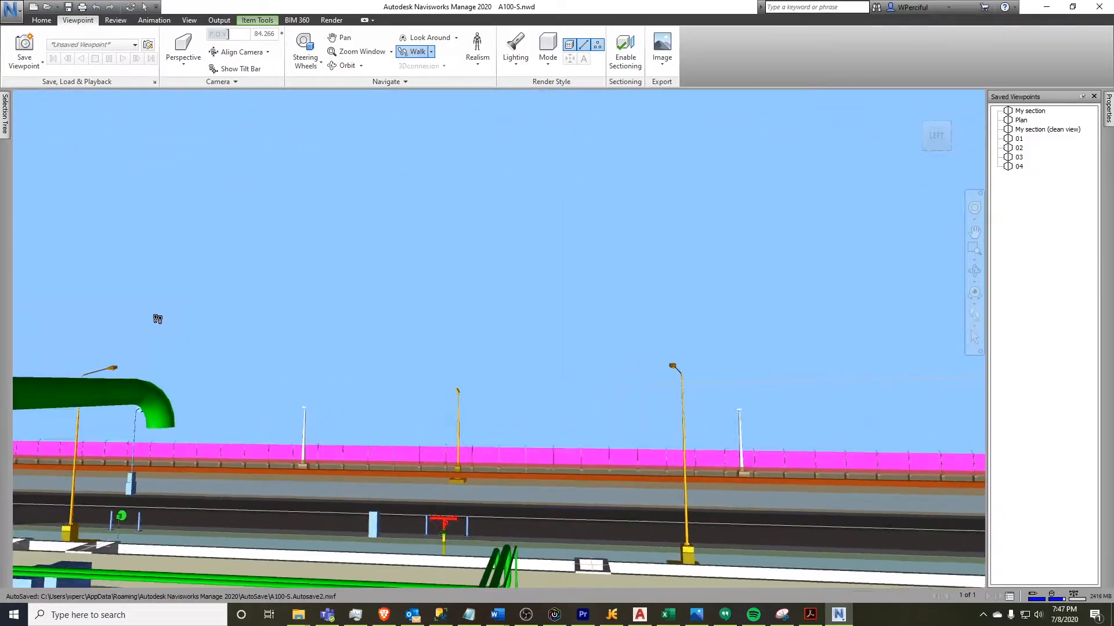
{"action": "left_click_drag", "start_coordinate": [140, 319], "coordinate": [455, 315]}
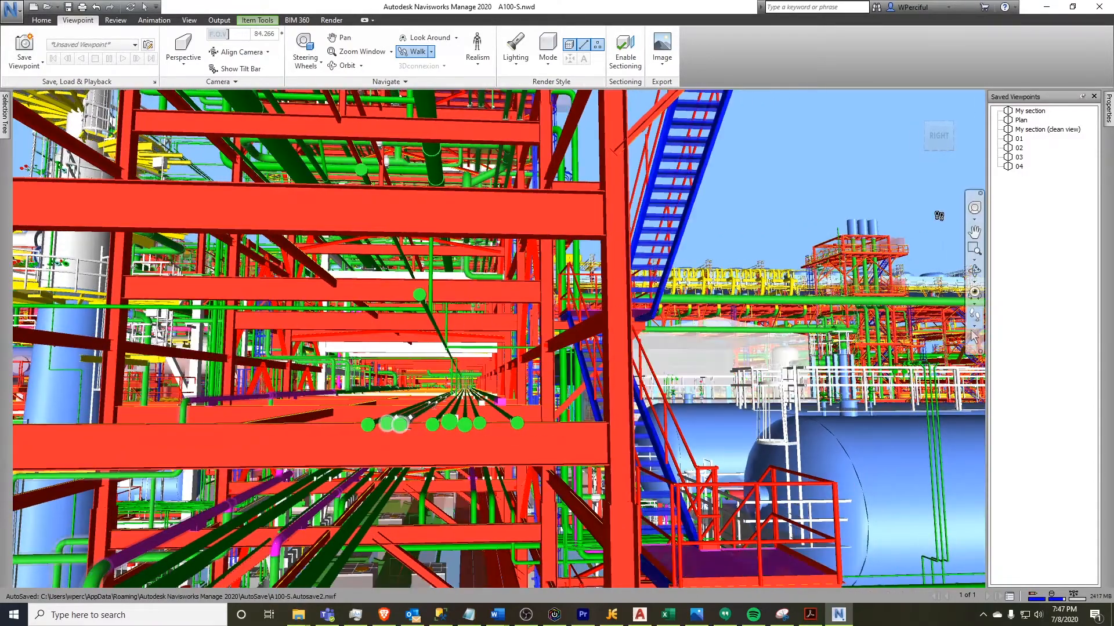
{"action": "left_click", "coordinate": [27, 44]}
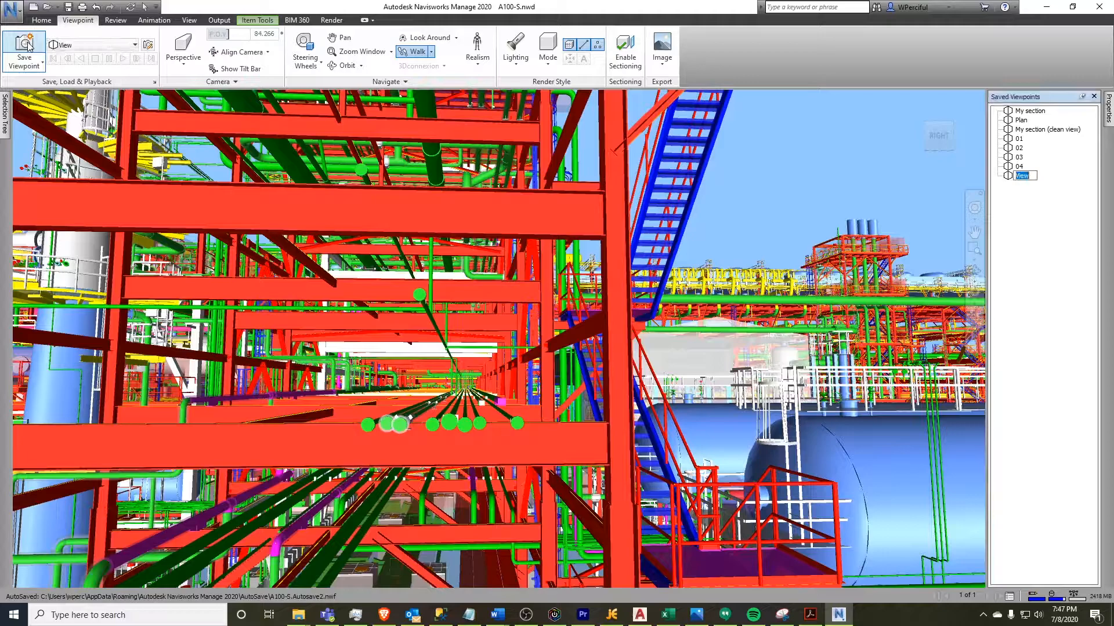
{"action": "type", "text": "05"}
{"action": "key", "text": "Return"}
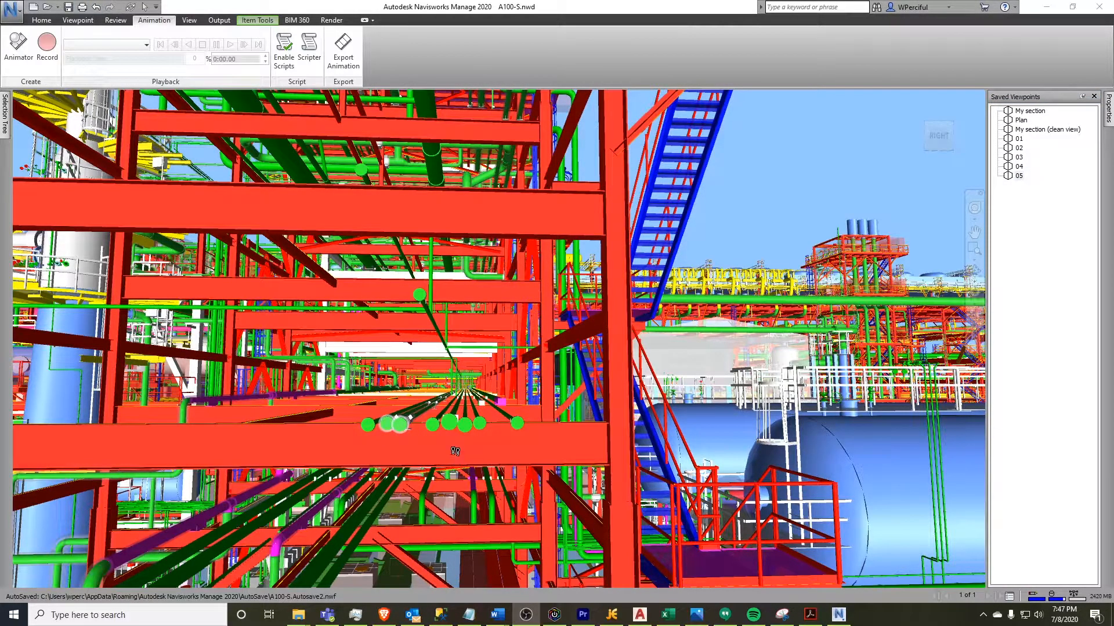
Record a viewpoint animation by stepping through viewpoints 01, 02, 03, 04 and 05 in order
{"action": "left_click", "coordinate": [1019, 139]}
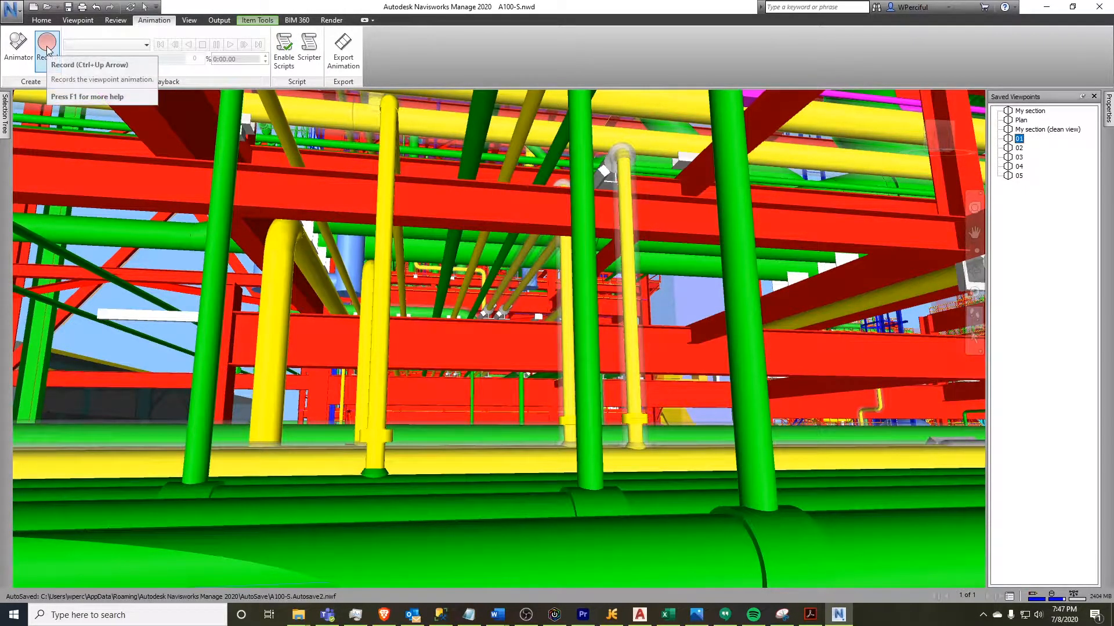
{"action": "left_click", "coordinate": [42, 20]}
{"action": "left_click", "coordinate": [152, 21]}
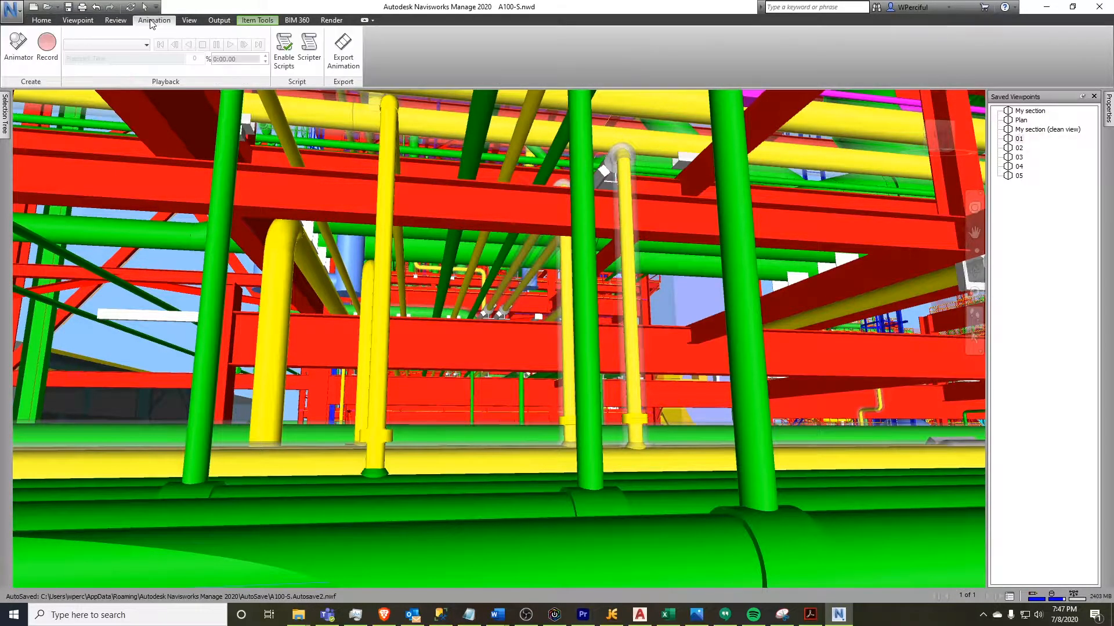
{"action": "left_click", "coordinate": [53, 52]}
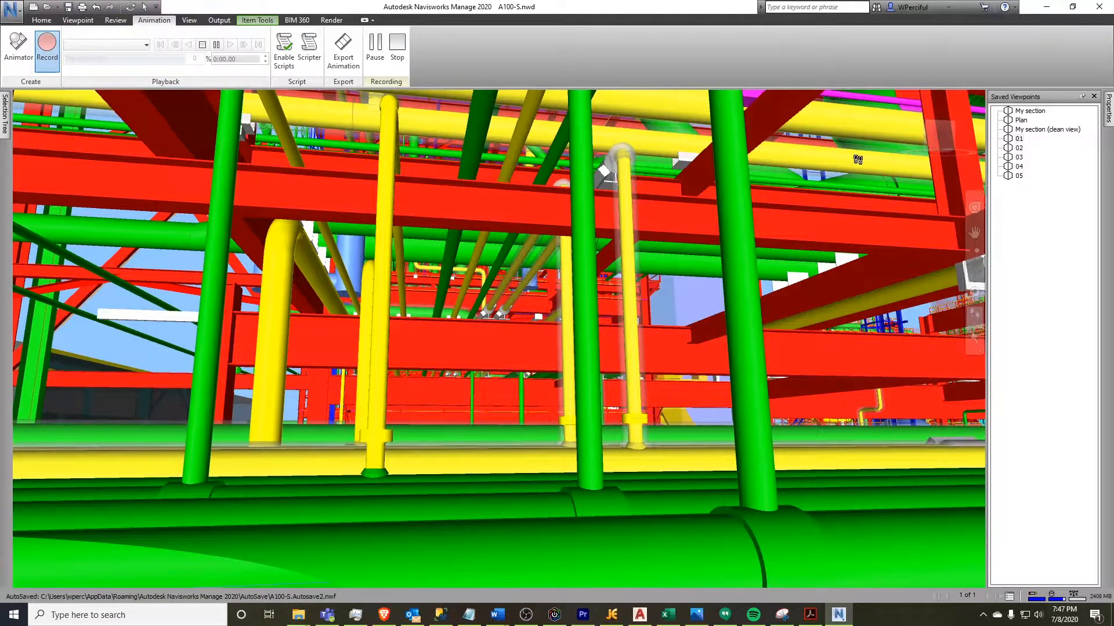
{"action": "left_click", "coordinate": [1019, 148]}
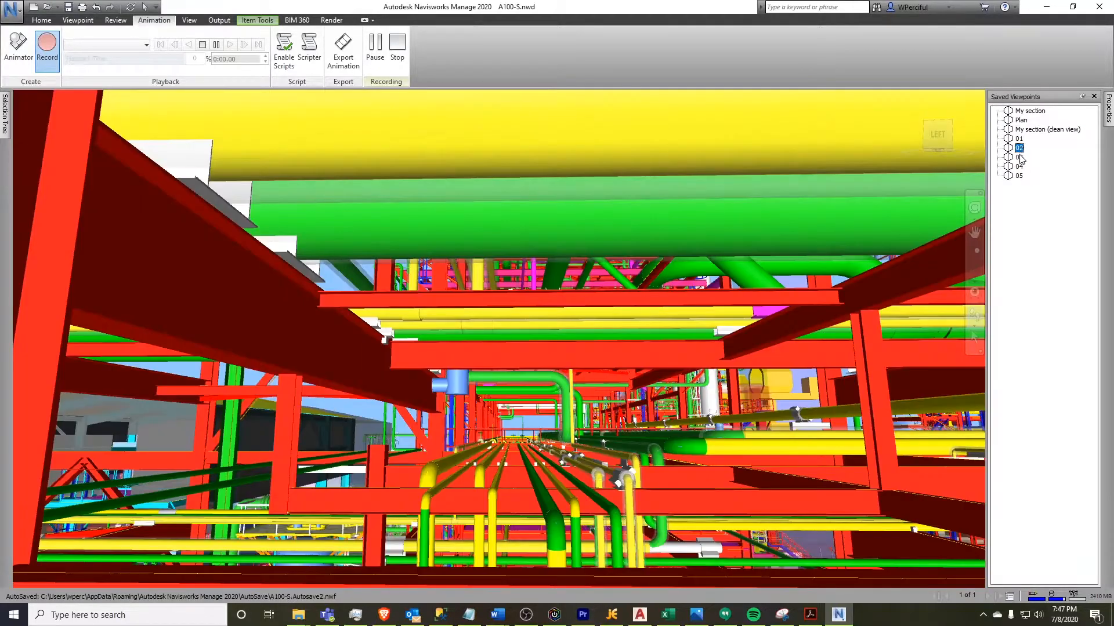
{"action": "left_click", "coordinate": [1019, 157]}
{"action": "left_click", "coordinate": [1020, 167]}
{"action": "left_click", "coordinate": [1019, 176]}
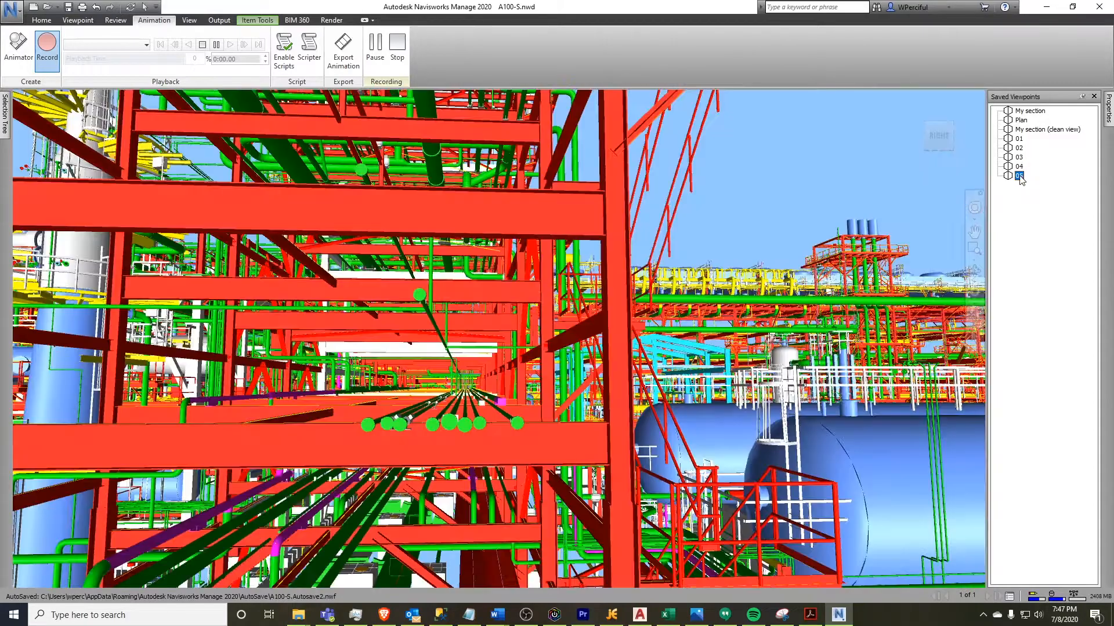
{"action": "left_click", "coordinate": [398, 48]}
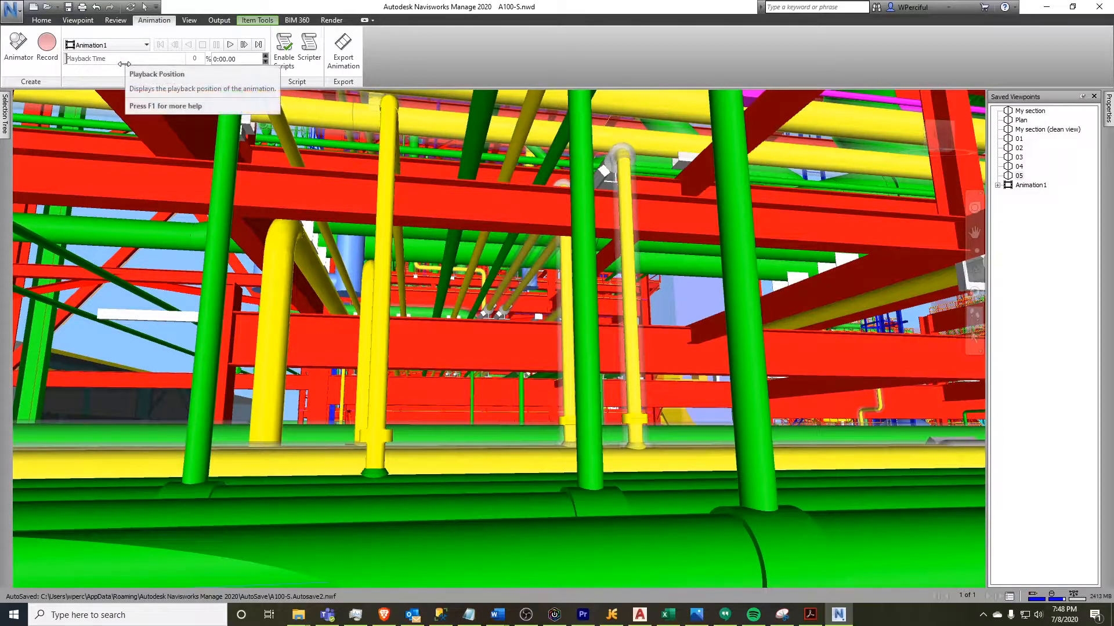
Rename the recorded animation to Chase my section
{"action": "left_click", "coordinate": [1028, 188]}
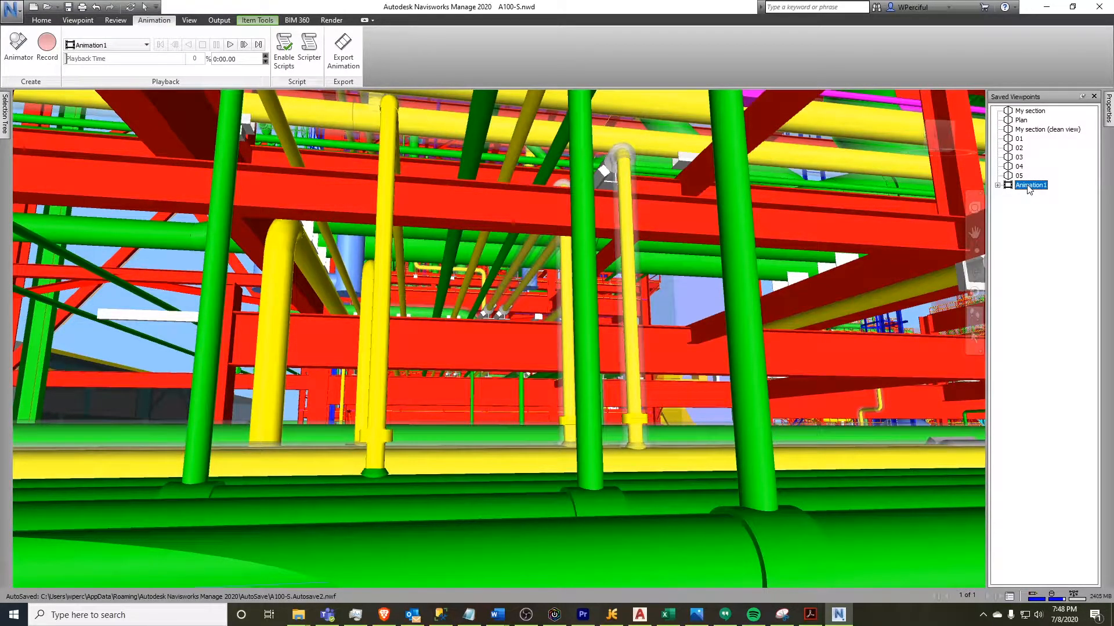
{"action": "left_click", "coordinate": [1029, 186]}
{"action": "type", "text": "Chase my sec"}
{"action": "key", "text": "Return"}
{"action": "left_click", "coordinate": [1042, 186]}
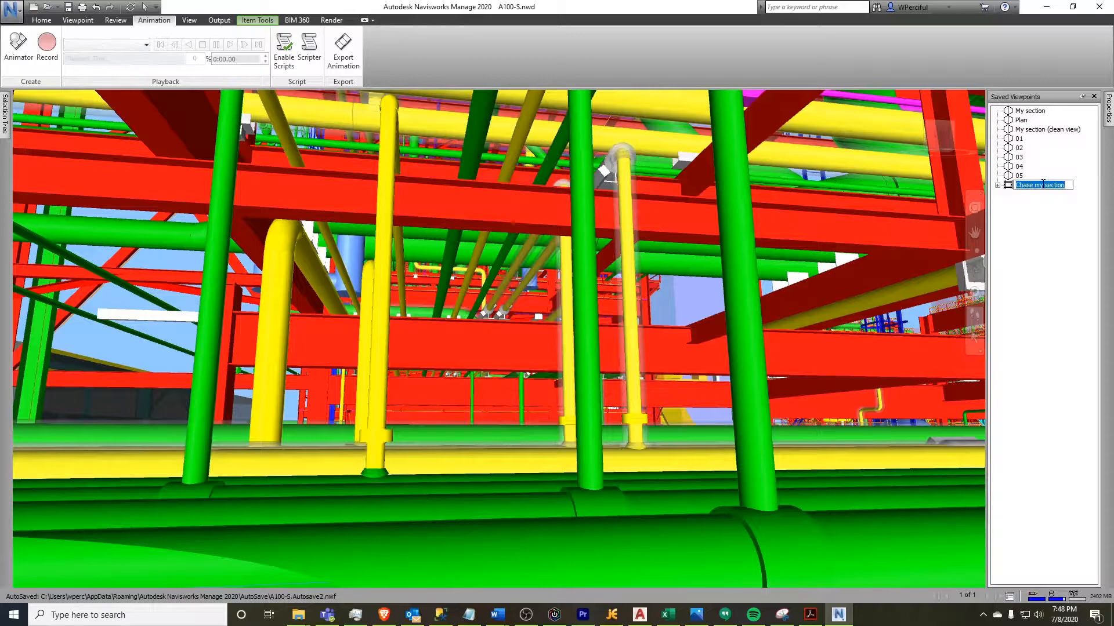
Expand the Chase my section animation to view its frames and play it back
{"action": "left_click", "coordinate": [997, 186]}
{"action": "left_click", "coordinate": [1040, 187]}
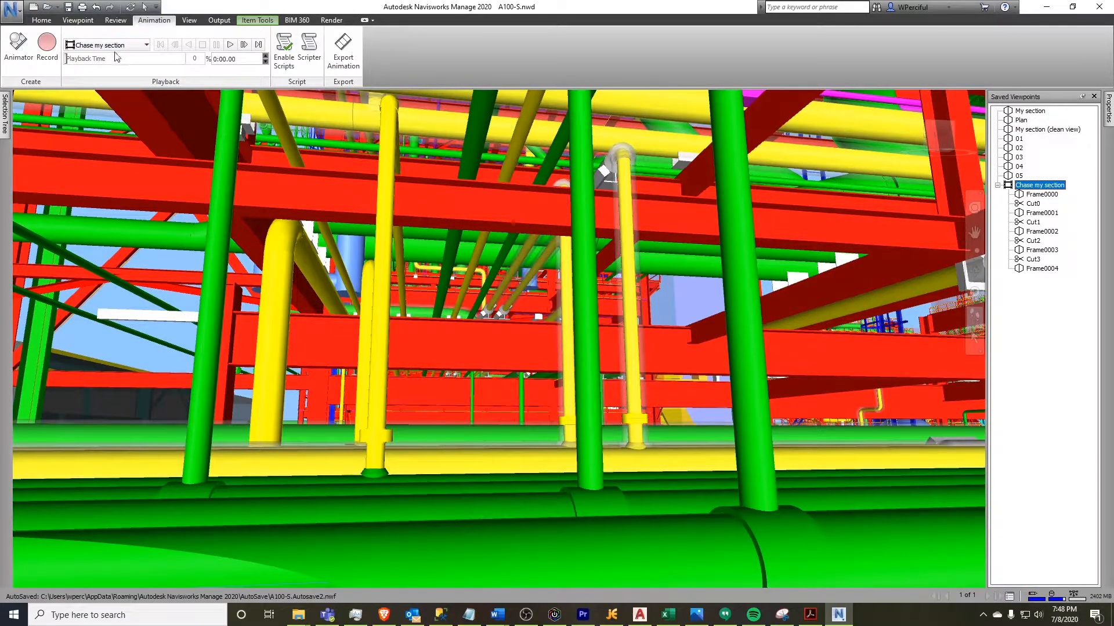
{"action": "left_click", "coordinate": [230, 47]}
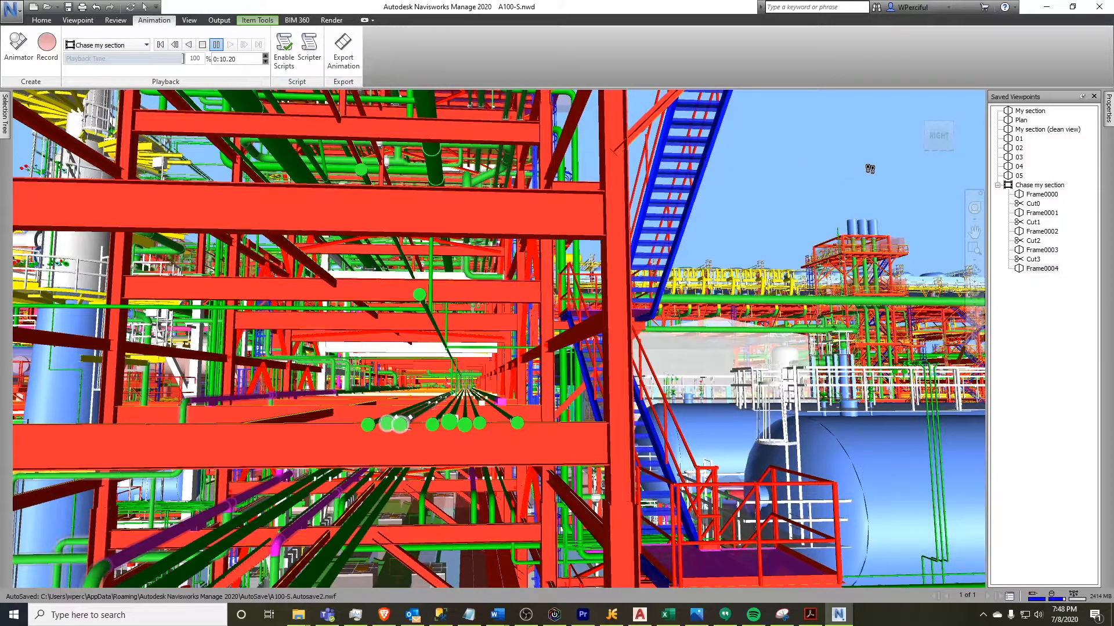
{"action": "left_click", "coordinate": [997, 185]}
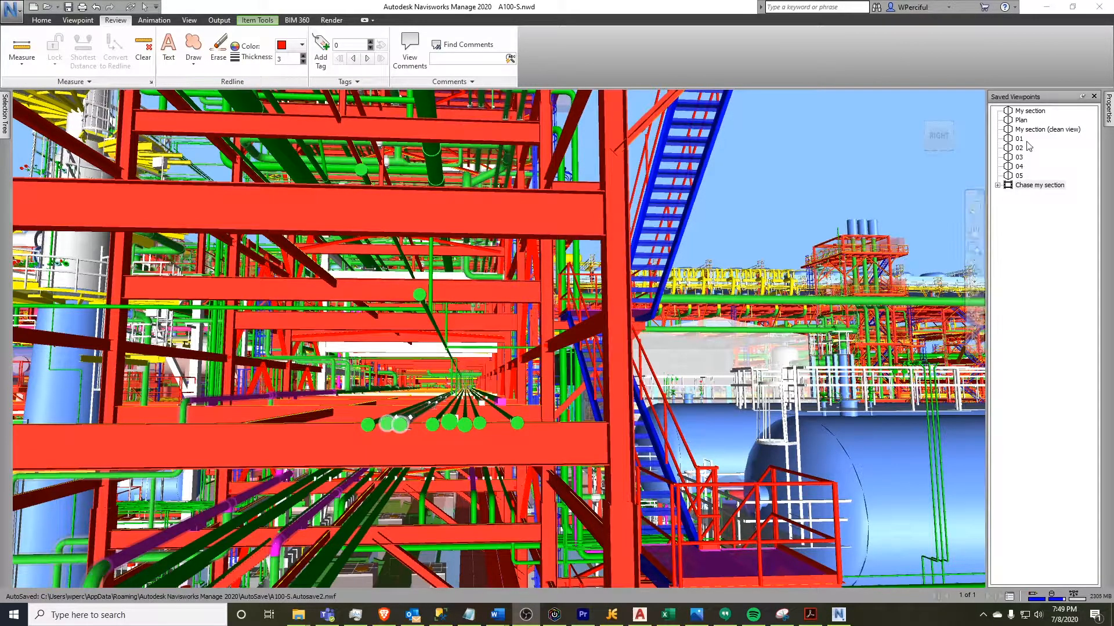
Restore the My section viewpoint, then the My section (clean view) viewpoint, and step slightly forward
{"action": "left_click", "coordinate": [1032, 112]}
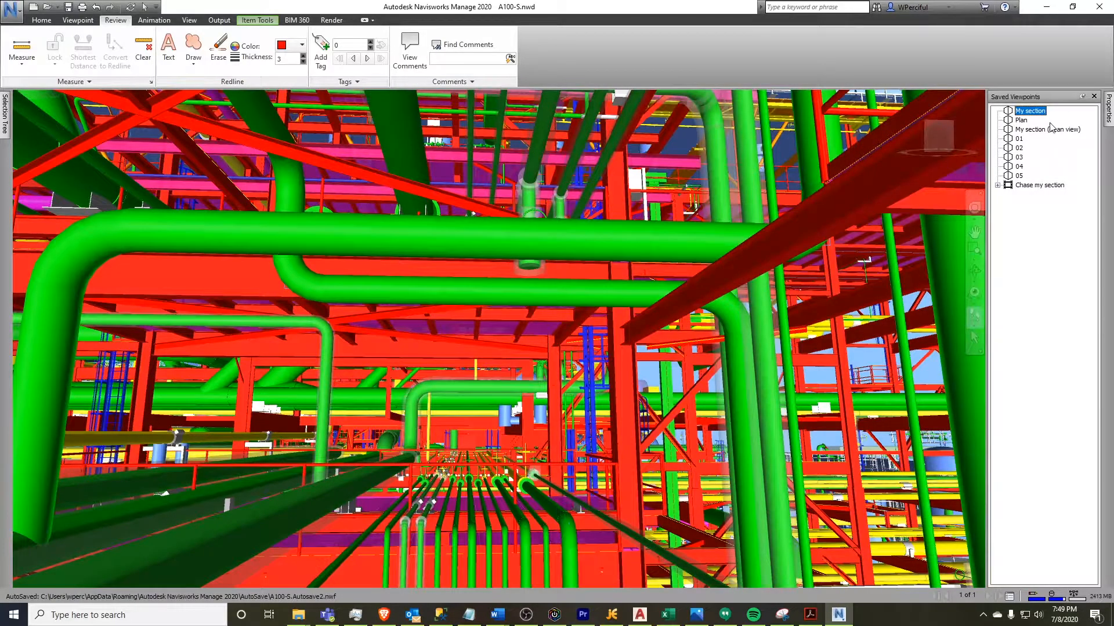
{"action": "left_click", "coordinate": [1044, 131]}
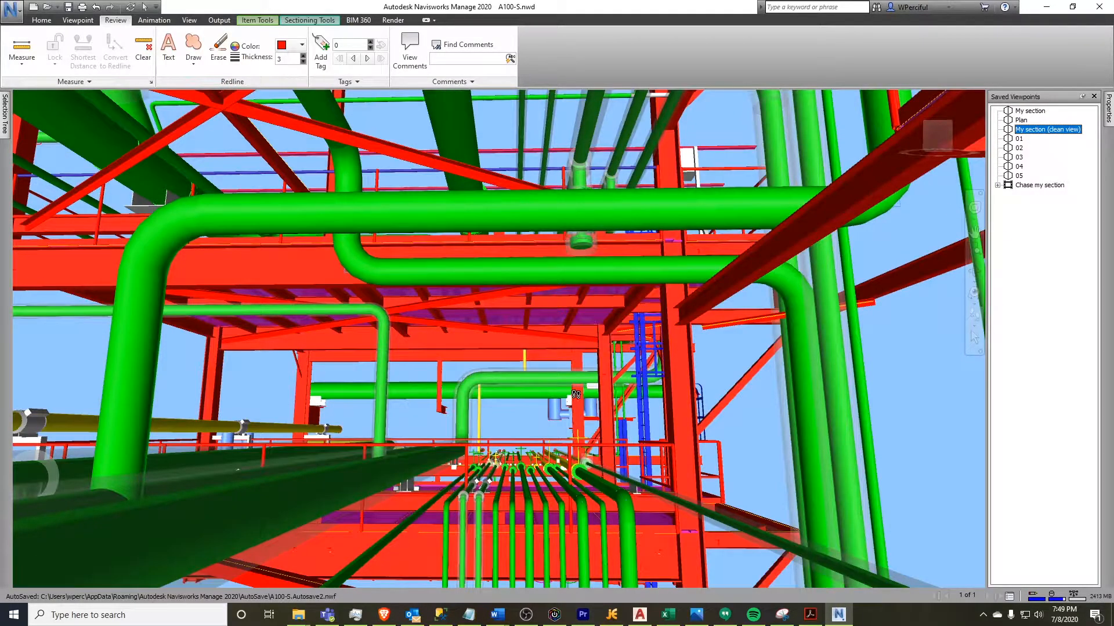
{"action": "left_click_drag", "start_coordinate": [533, 520], "coordinate": [518, 480]}
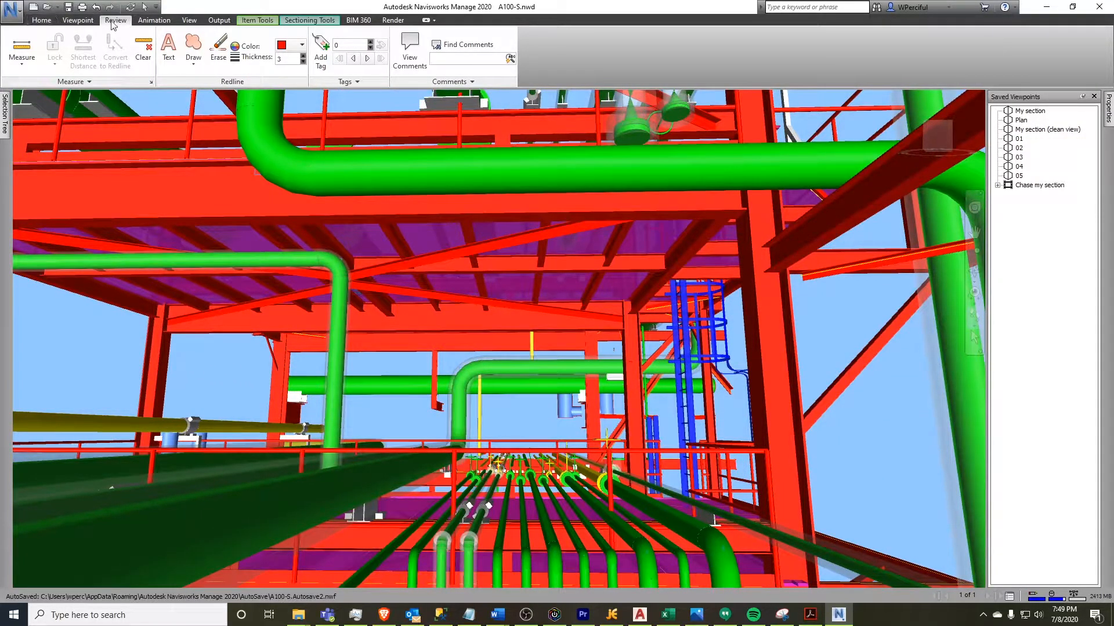
Measure the point-to-point distance between two points across the pipe rack, then clear the measurement
{"action": "left_click", "coordinate": [41, 21]}
{"action": "left_click", "coordinate": [115, 20]}
{"action": "left_click", "coordinate": [30, 51]}
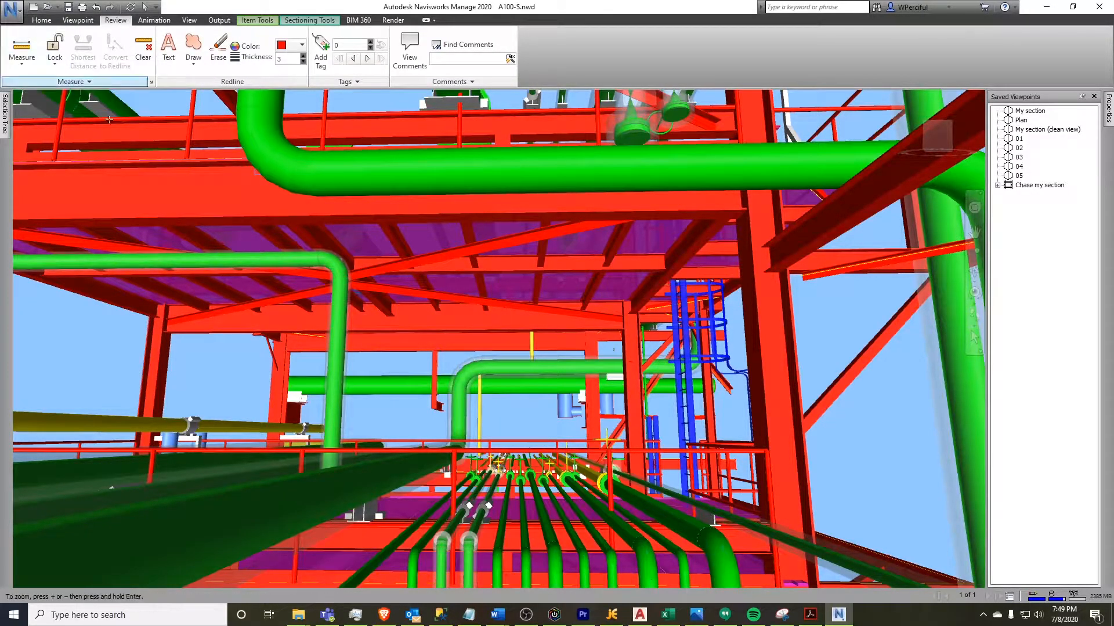
{"action": "left_click", "coordinate": [414, 554]}
{"action": "left_click", "coordinate": [413, 556]}
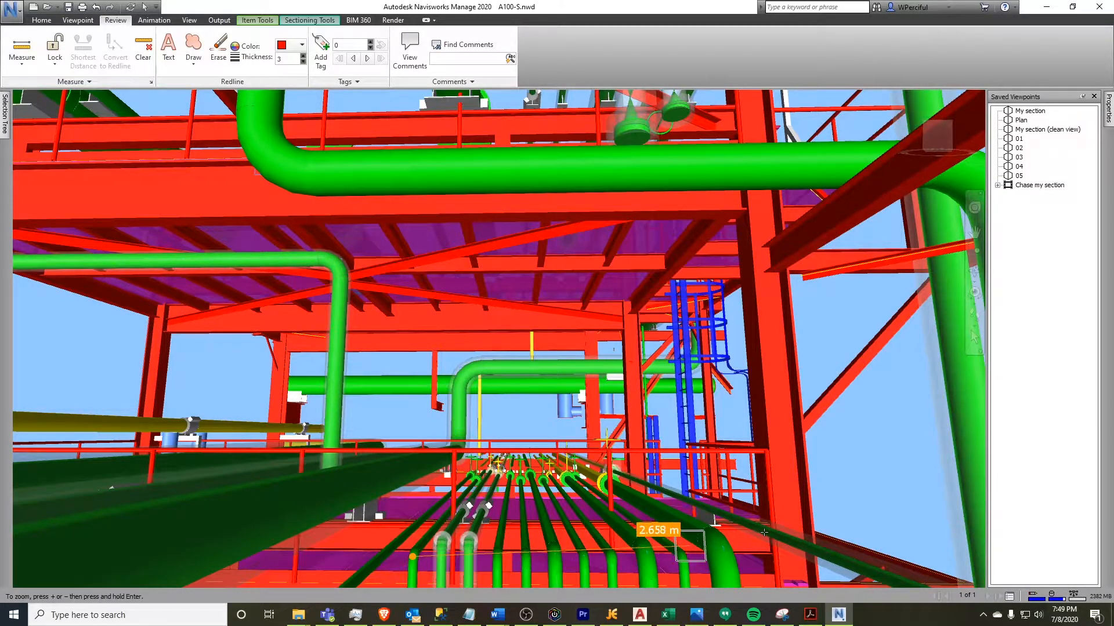
{"action": "left_click", "coordinate": [768, 481]}
{"action": "left_click", "coordinate": [766, 479]}
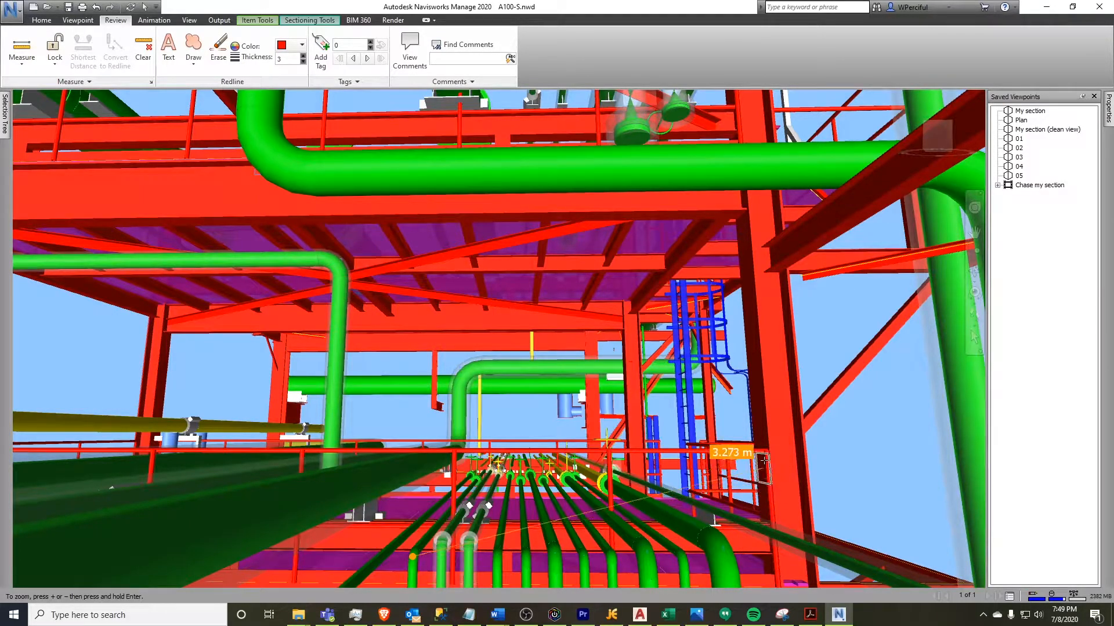
{"action": "left_click", "coordinate": [761, 414]}
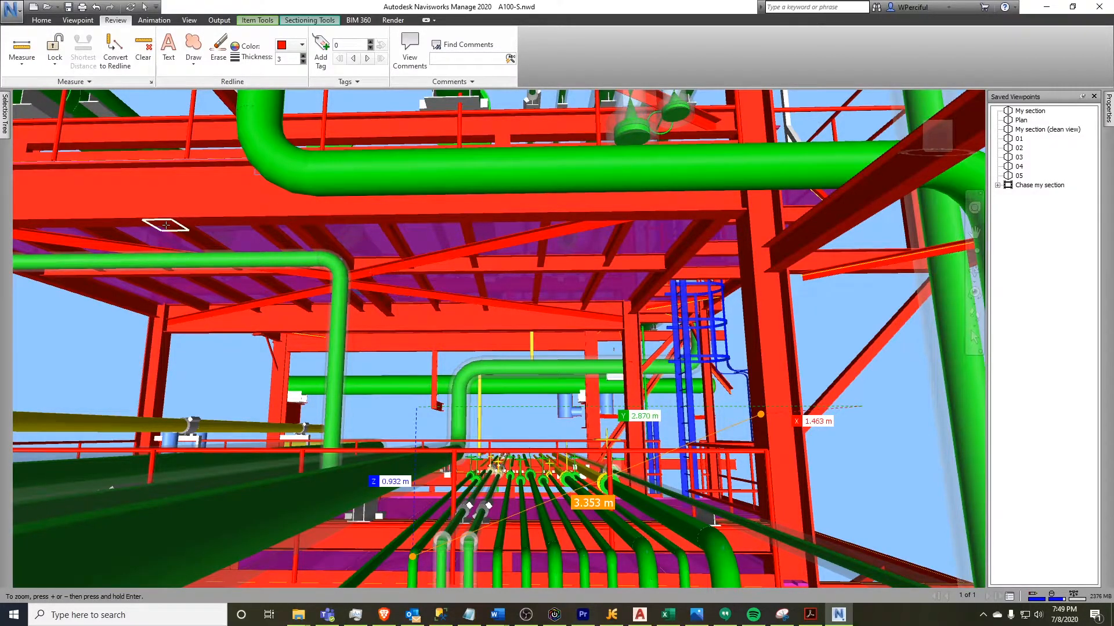
{"action": "left_click", "coordinate": [22, 68]}
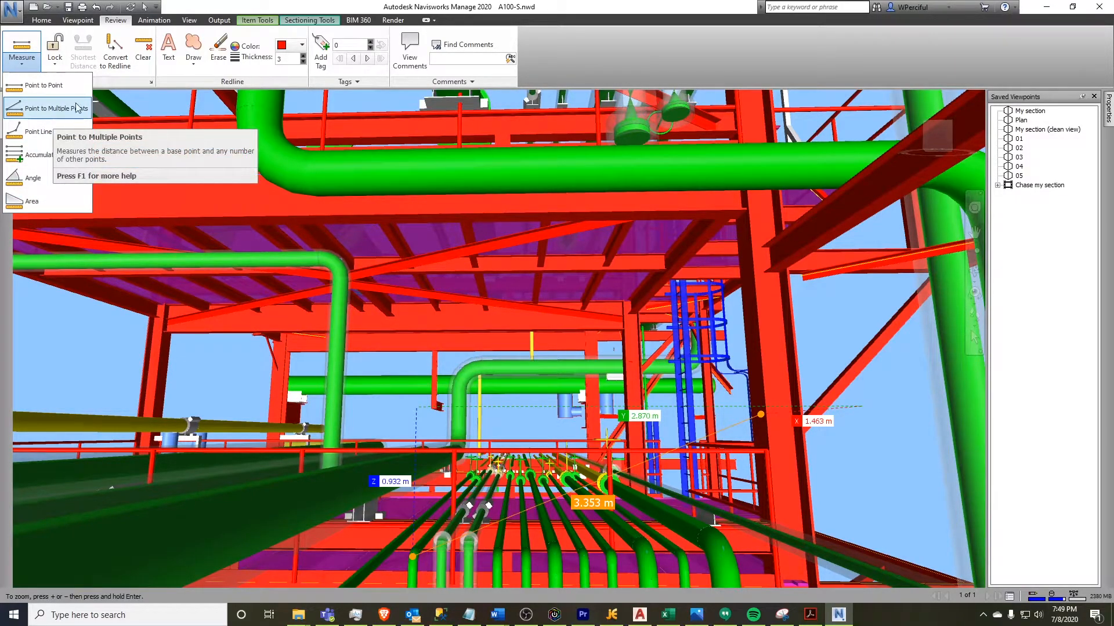
{"action": "left_click", "coordinate": [149, 51]}
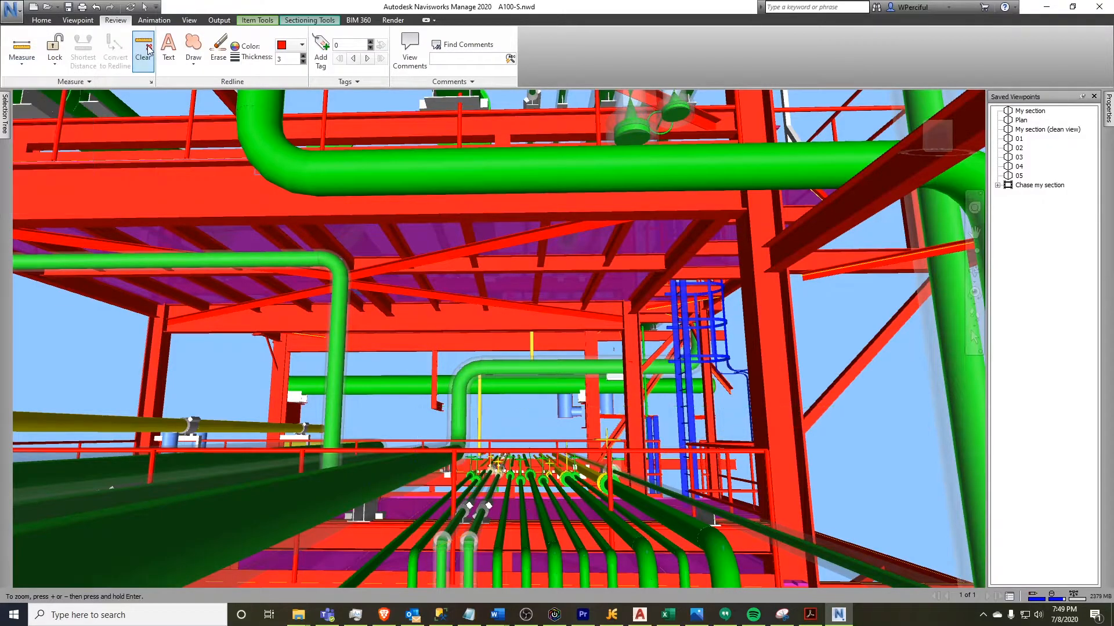
Draw a redline cloud around the pipe bundle on the rack and pick the redline eraser
{"action": "left_click", "coordinate": [192, 47]}
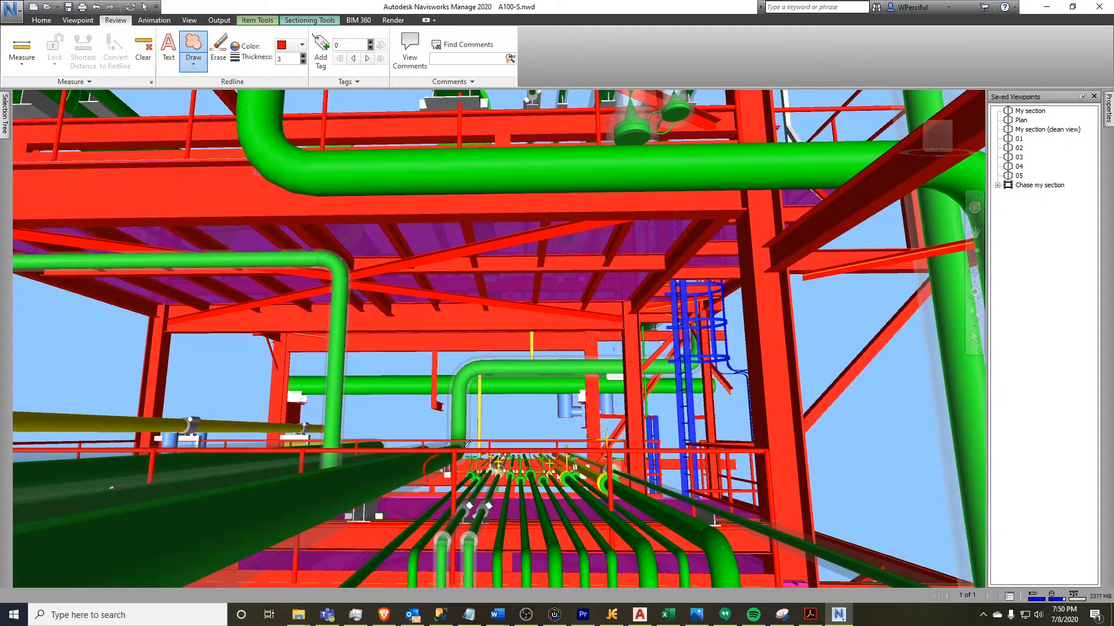
{"action": "mouse_move", "coordinate": [486, 432]}
{"action": "left_mouse_down"}
{"action": "mouse_move", "coordinate": [525, 454]}
{"action": "mouse_move", "coordinate": [546, 485]}
{"action": "mouse_move", "coordinate": [511, 528]}
{"action": "mouse_move", "coordinate": [445, 546]}
{"action": "left_mouse_up"}
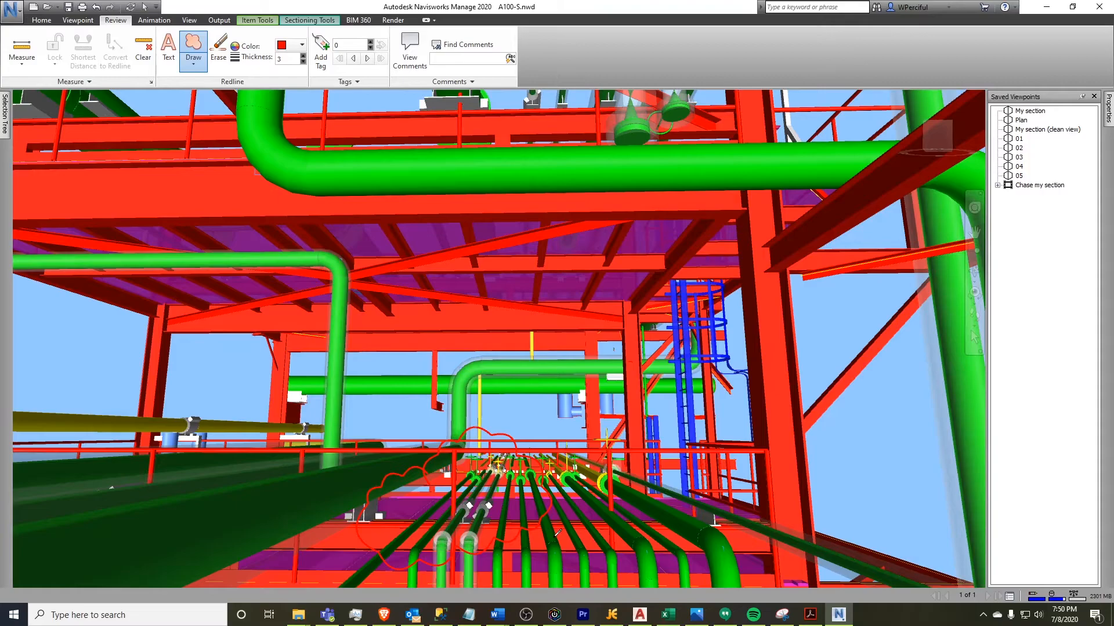
{"action": "left_click", "coordinate": [218, 51]}
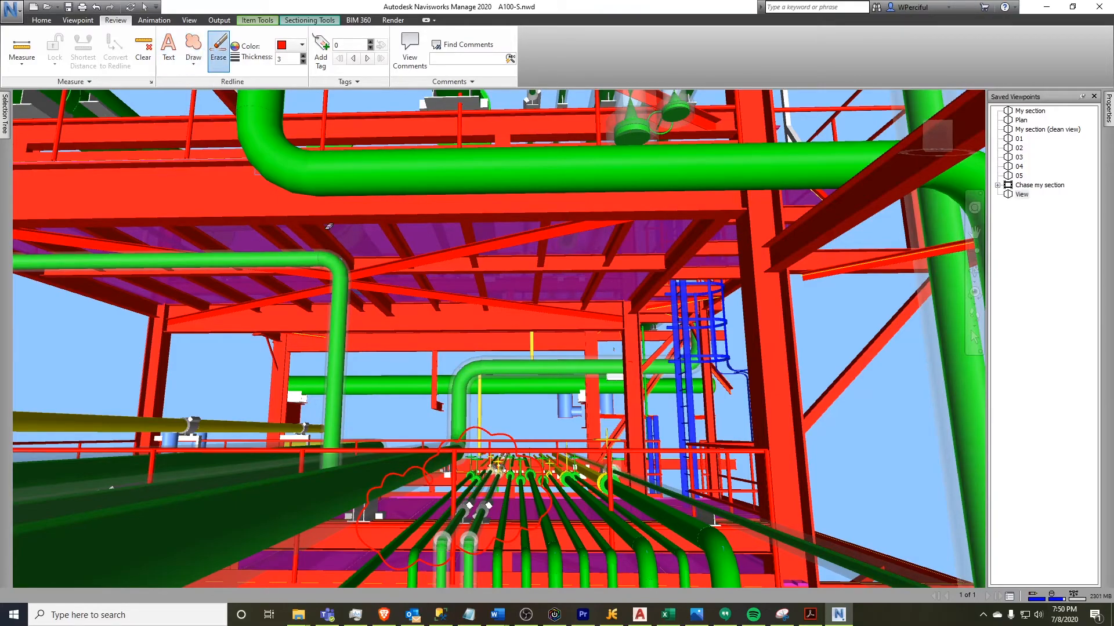